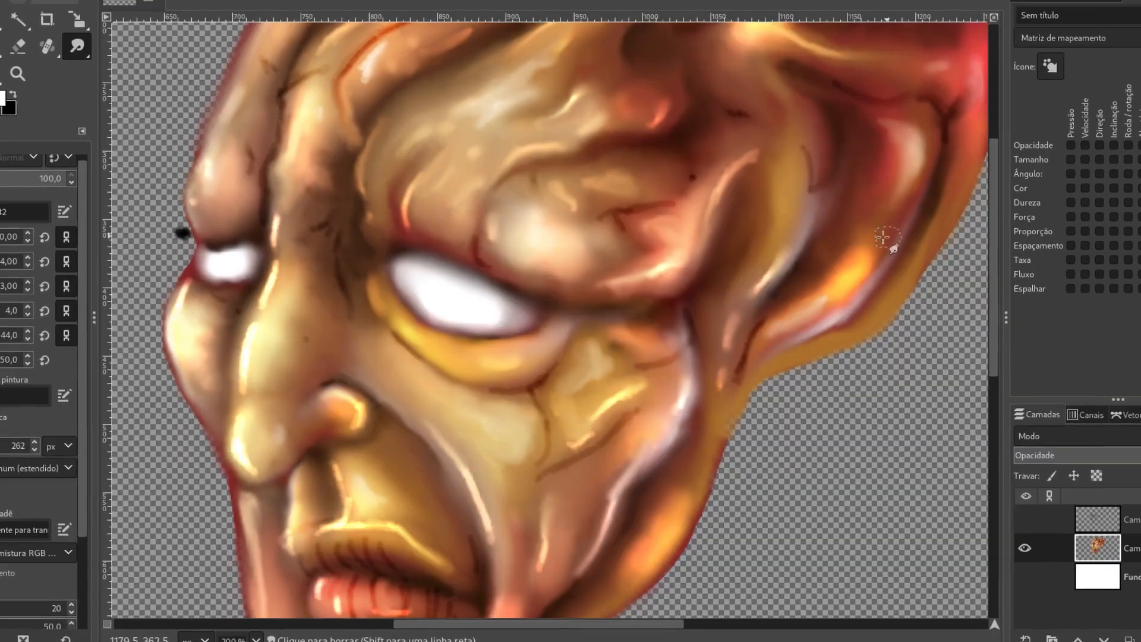
- Smudge the inner folds of the ear and the edge beside the temple to blend their shading
{"action": "left_click_drag", "start_coordinate": [872, 215], "coordinate": [865, 127]}
{"action": "left_click_drag", "start_coordinate": [866, 171], "coordinate": [854, 122]}
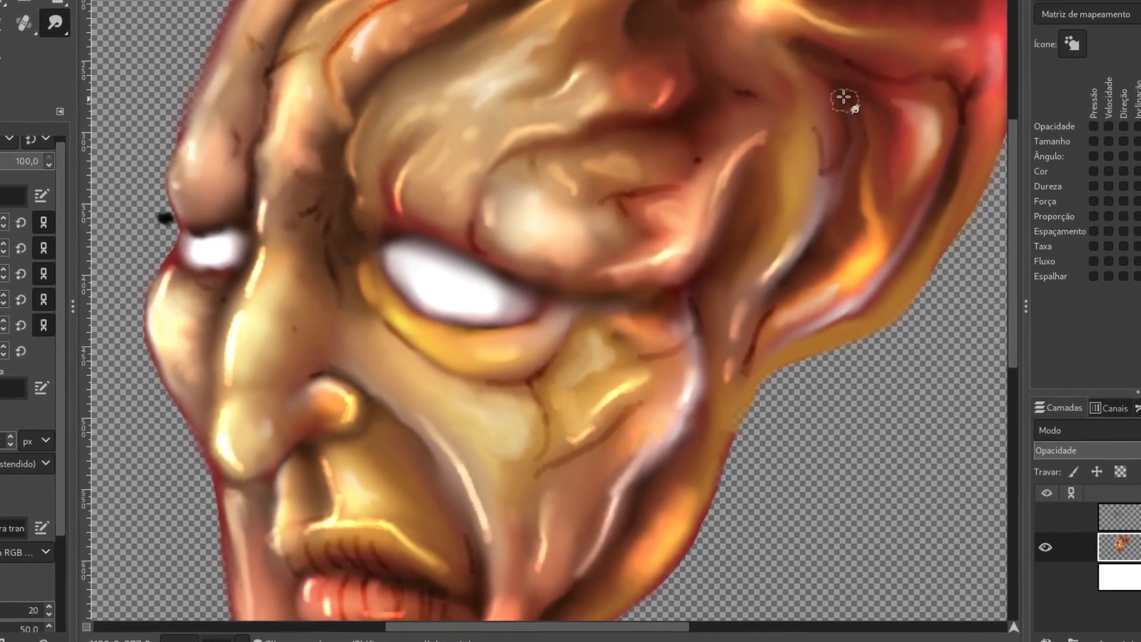
{"action": "mouse_move", "coordinate": [825, 173]}
{"action": "left_mouse_down"}
{"action": "mouse_move", "coordinate": [799, 116]}
{"action": "mouse_move", "coordinate": [812, 172]}
{"action": "mouse_move", "coordinate": [800, 100]}
{"action": "left_mouse_up"}
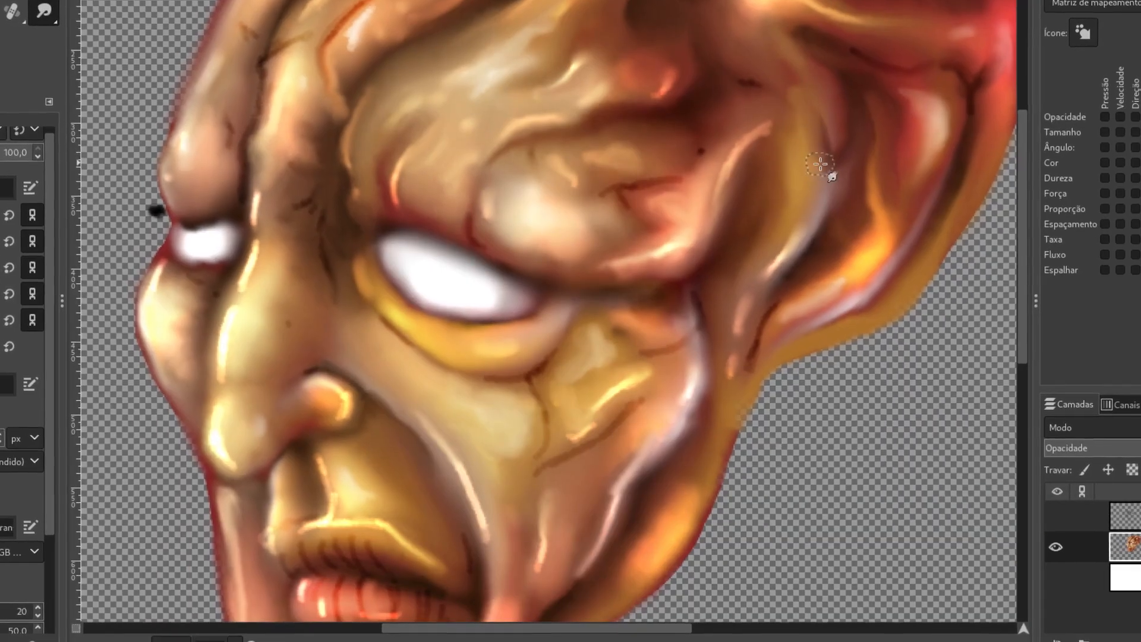
{"action": "mouse_move", "coordinate": [833, 164]}
{"action": "left_mouse_down"}
{"action": "mouse_move", "coordinate": [829, 234]}
{"action": "mouse_move", "coordinate": [844, 165]}
{"action": "mouse_move", "coordinate": [803, 263]}
{"action": "left_mouse_up"}
{"action": "left_click_drag", "start_coordinate": [863, 159], "coordinate": [793, 273]}
{"action": "left_click_drag", "start_coordinate": [765, 130], "coordinate": [766, 87]}
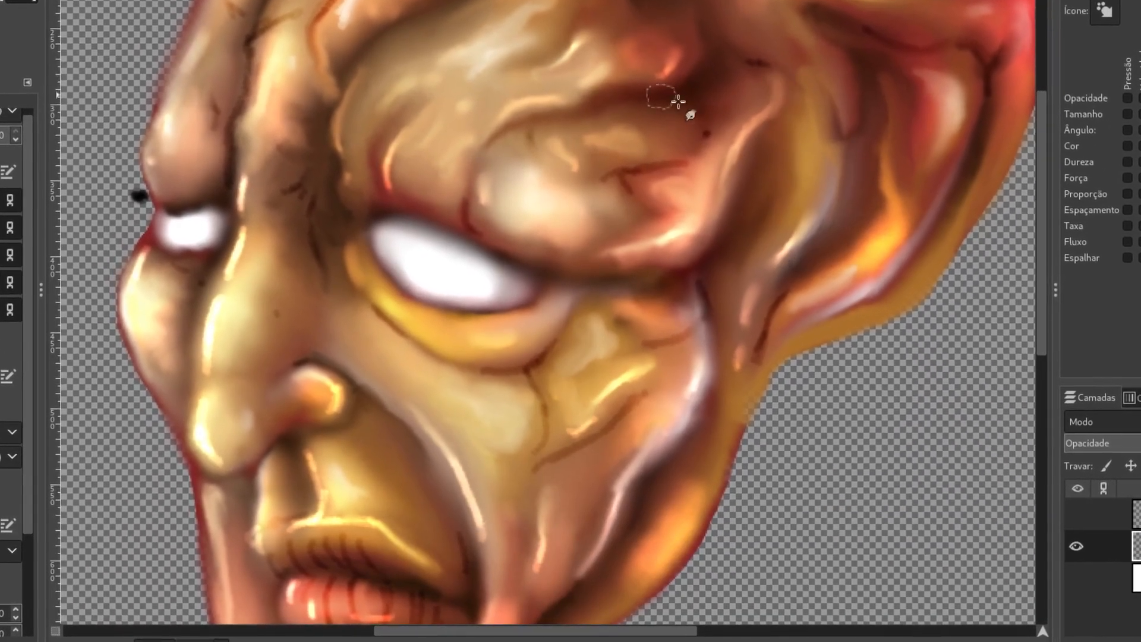
- Smudge the inner edge of the brow and the nose's bridge, nostril and tip to soften their highlights
{"action": "left_click_drag", "start_coordinate": [396, 77], "coordinate": [355, 109]}
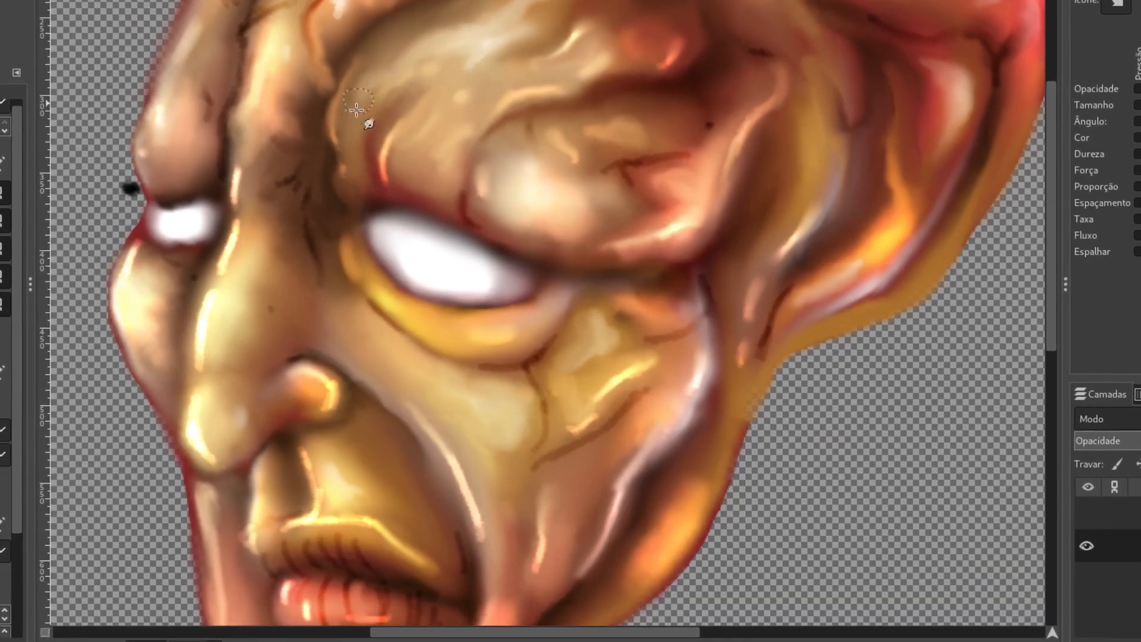
{"action": "mouse_move", "coordinate": [360, 69]}
{"action": "left_mouse_down"}
{"action": "mouse_move", "coordinate": [336, 130]}
{"action": "mouse_move", "coordinate": [335, 192]}
{"action": "left_mouse_up"}
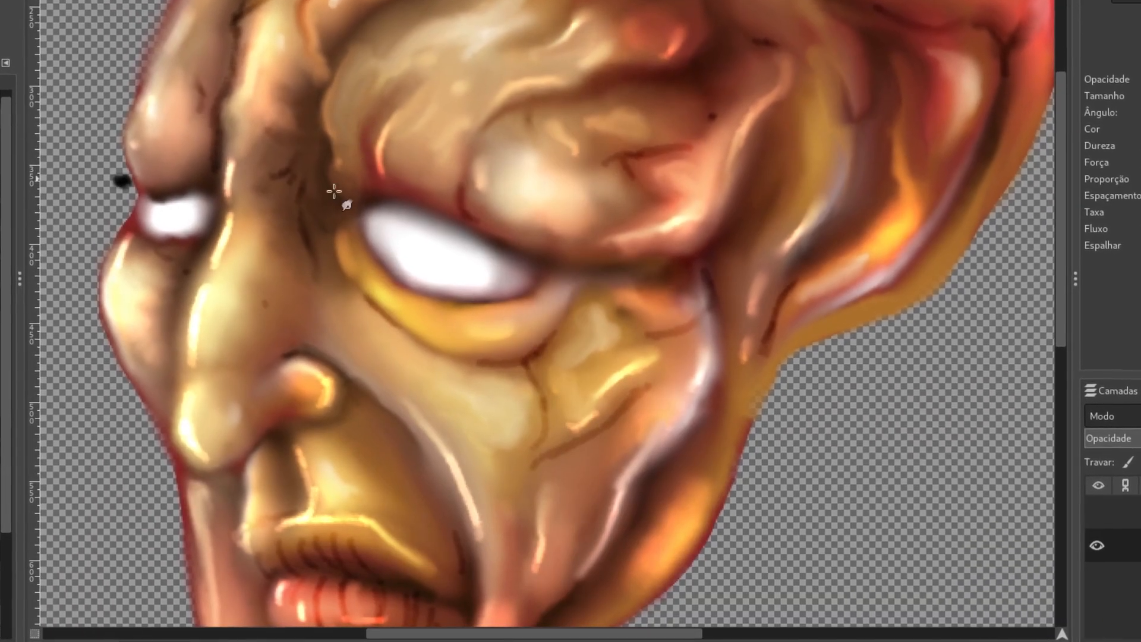
{"action": "mouse_move", "coordinate": [199, 374]}
{"action": "left_mouse_down"}
{"action": "mouse_move", "coordinate": [193, 326]}
{"action": "mouse_move", "coordinate": [184, 371]}
{"action": "mouse_move", "coordinate": [239, 200]}
{"action": "mouse_move", "coordinate": [258, 228]}
{"action": "mouse_move", "coordinate": [253, 236]}
{"action": "left_mouse_up"}
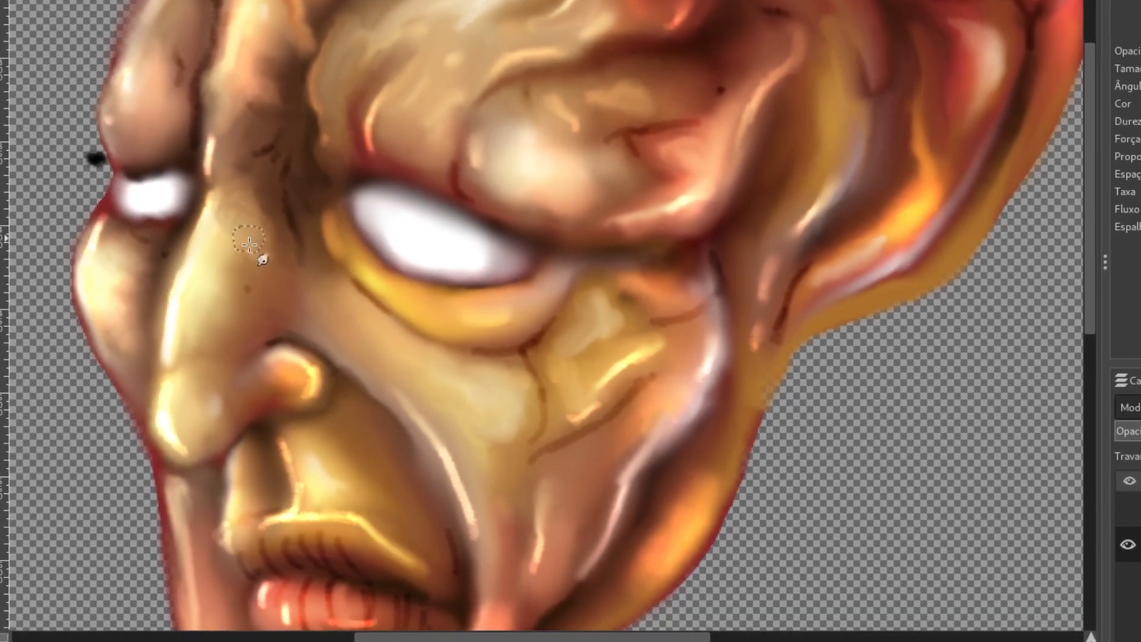
{"action": "mouse_move", "coordinate": [295, 381]}
{"action": "left_mouse_down"}
{"action": "mouse_move", "coordinate": [264, 379]}
{"action": "mouse_move", "coordinate": [264, 366]}
{"action": "mouse_move", "coordinate": [282, 358]}
{"action": "mouse_move", "coordinate": [289, 371]}
{"action": "mouse_move", "coordinate": [254, 373]}
{"action": "mouse_move", "coordinate": [282, 372]}
{"action": "mouse_move", "coordinate": [248, 391]}
{"action": "mouse_move", "coordinate": [281, 395]}
{"action": "mouse_move", "coordinate": [258, 384]}
{"action": "mouse_move", "coordinate": [281, 375]}
{"action": "mouse_move", "coordinate": [202, 401]}
{"action": "mouse_move", "coordinate": [184, 383]}
{"action": "mouse_move", "coordinate": [192, 418]}
{"action": "mouse_move", "coordinate": [161, 416]}
{"action": "mouse_move", "coordinate": [172, 434]}
{"action": "mouse_move", "coordinate": [216, 420]}
{"action": "mouse_move", "coordinate": [200, 434]}
{"action": "left_mouse_up"}
{"action": "mouse_move", "coordinate": [194, 324]}
{"action": "left_mouse_down"}
{"action": "mouse_move", "coordinate": [205, 270]}
{"action": "mouse_move", "coordinate": [176, 336]}
{"action": "mouse_move", "coordinate": [205, 345]}
{"action": "left_mouse_up"}
{"action": "left_click_drag", "start_coordinate": [229, 282], "coordinate": [218, 334]}
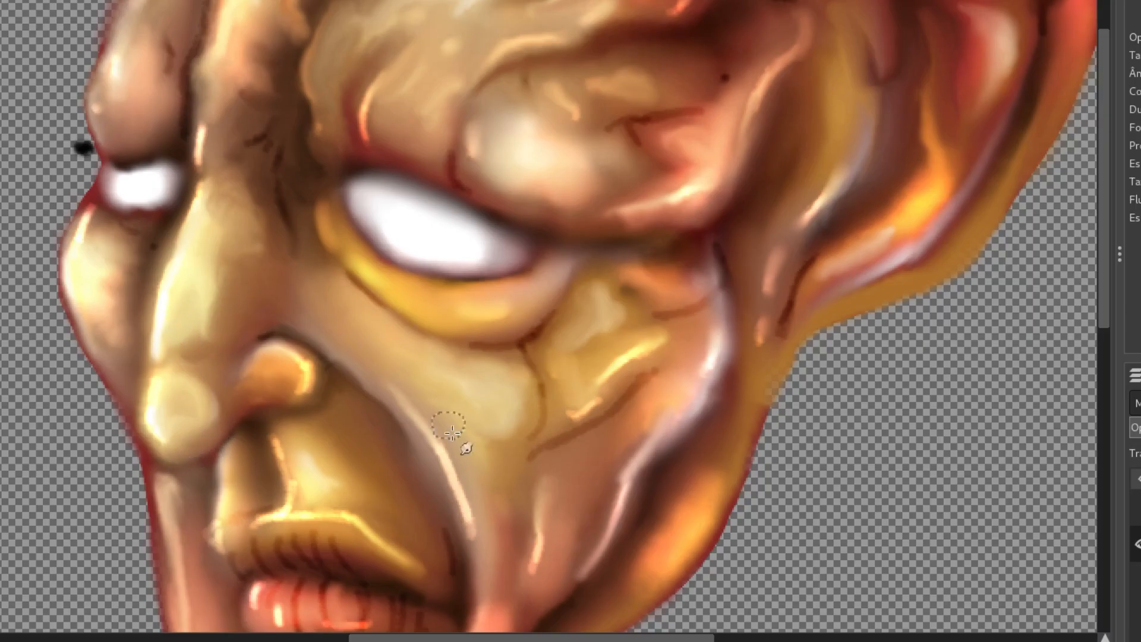
- Smudge the ridge above the ear, blending the dark line there into the surrounding skin
{"action": "scroll", "coordinate": [476, 276], "scroll_direction": "down", "scroll_amount": 3}
{"action": "scroll", "coordinate": [469, 251], "scroll_direction": "up", "scroll_amount": 8}
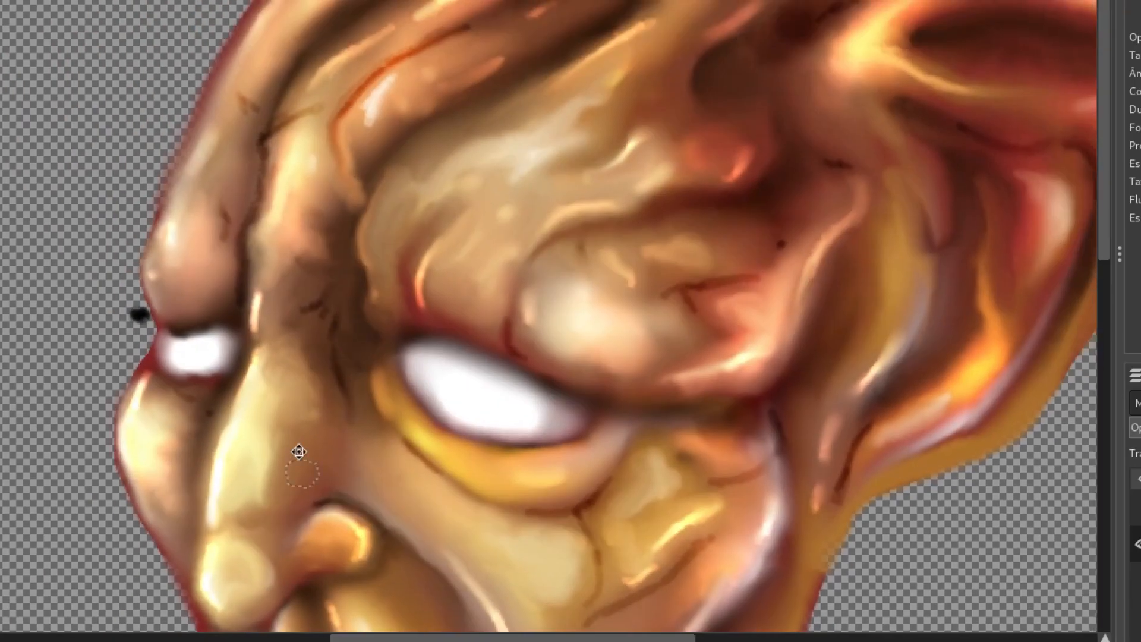
{"action": "scroll", "coordinate": [553, 169], "scroll_direction": "right", "scroll_amount": 2}
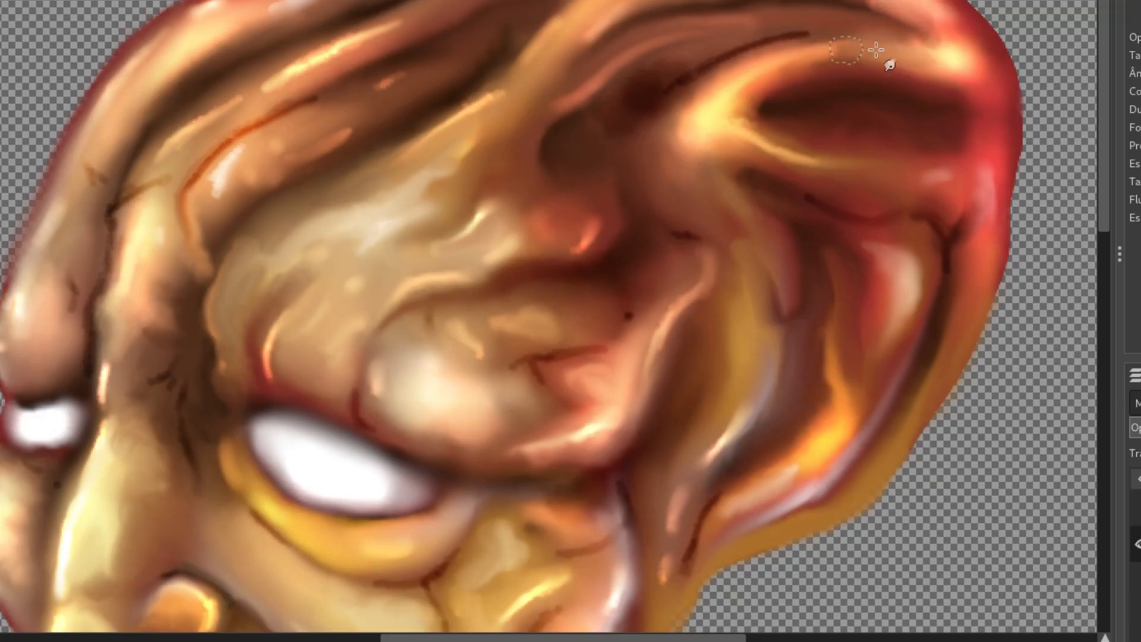
{"action": "left_click_drag", "start_coordinate": [828, 34], "coordinate": [888, 41]}
{"action": "mouse_move", "coordinate": [749, 47]}
{"action": "left_mouse_down"}
{"action": "mouse_move", "coordinate": [677, 72]}
{"action": "mouse_move", "coordinate": [760, 38]}
{"action": "left_mouse_up"}
{"action": "mouse_move", "coordinate": [683, 64]}
{"action": "left_mouse_down"}
{"action": "mouse_move", "coordinate": [775, 36]}
{"action": "mouse_move", "coordinate": [898, 35]}
{"action": "left_mouse_up"}
- Smudge the forehead folds and the reddish bump at the temple to blend their highlights
{"action": "left_click_drag", "start_coordinate": [264, 127], "coordinate": [356, 88]}
{"action": "mouse_move", "coordinate": [258, 129]}
{"action": "left_mouse_down"}
{"action": "mouse_move", "coordinate": [438, 53]}
{"action": "mouse_move", "coordinate": [458, 25]}
{"action": "left_mouse_up"}
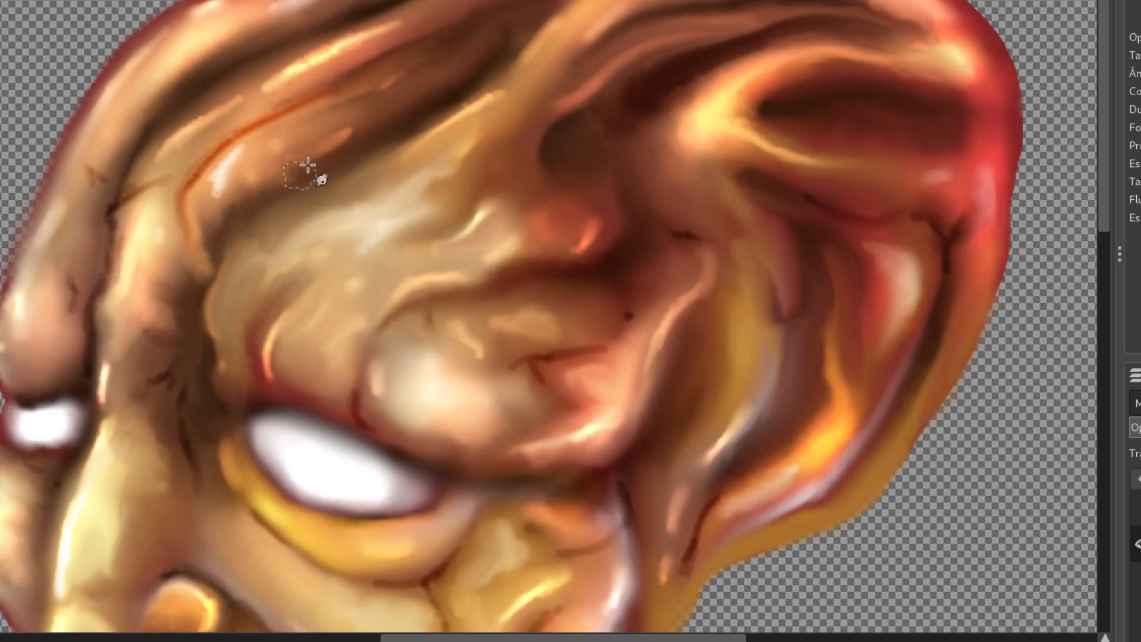
{"action": "left_click_drag", "start_coordinate": [590, 247], "coordinate": [572, 215]}
{"action": "left_click_drag", "start_coordinate": [466, 169], "coordinate": [606, 251]}
{"action": "left_click_drag", "start_coordinate": [446, 84], "coordinate": [474, 64]}
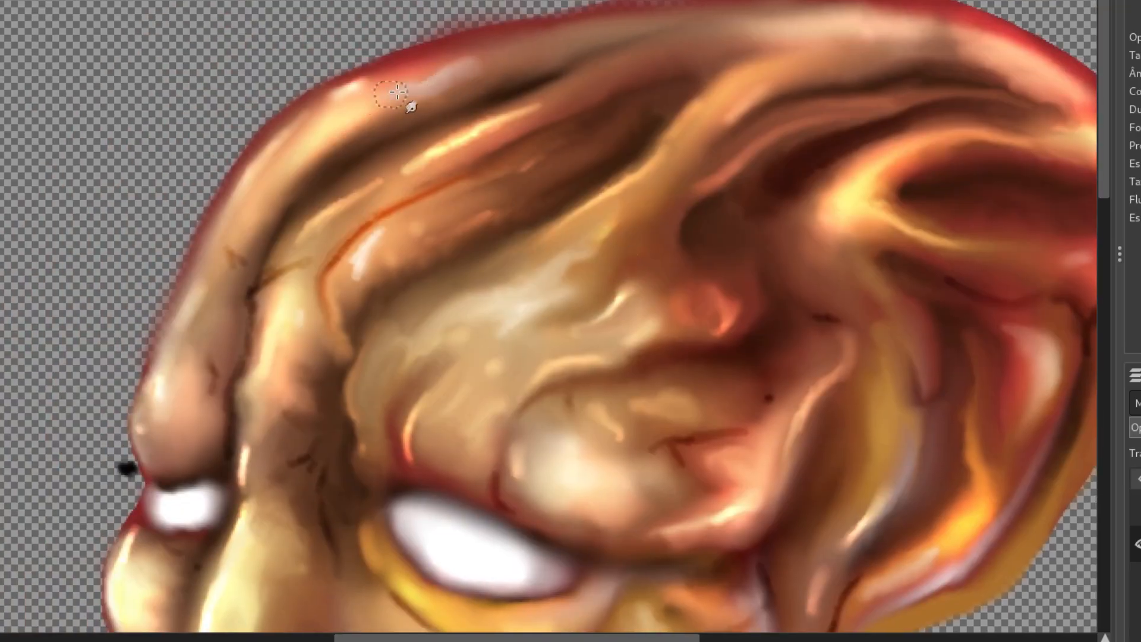
- Smudge the upper lip's outer corner and the reddish fold along the lower jaw
{"action": "scroll", "coordinate": [392, 110], "scroll_direction": "down", "scroll_amount": 8}
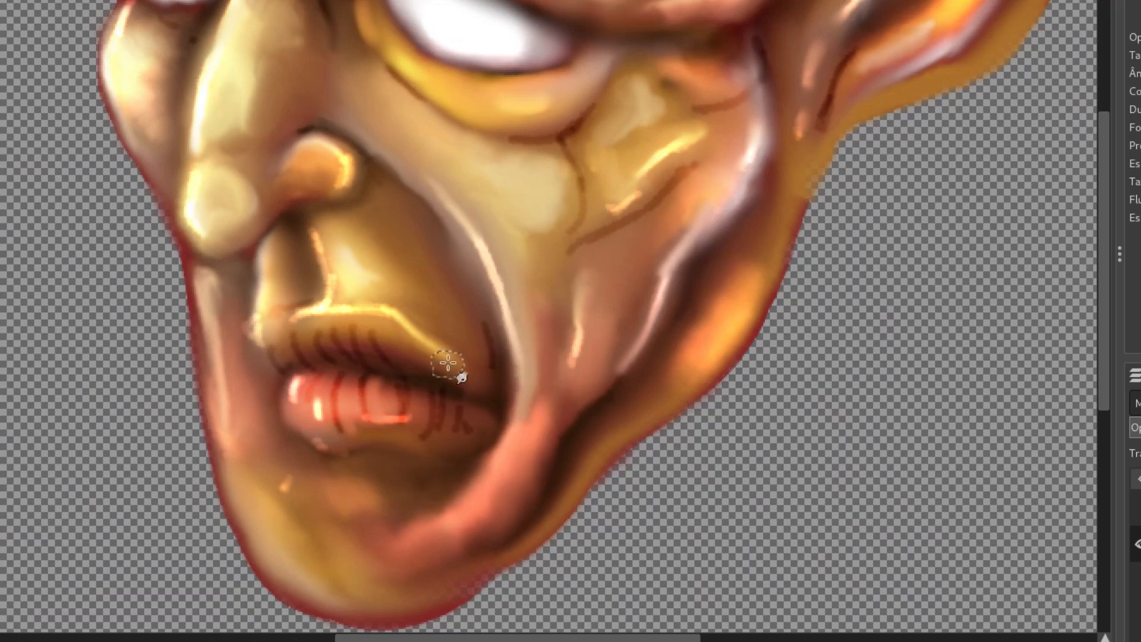
{"action": "left_click_drag", "start_coordinate": [447, 361], "coordinate": [484, 376]}
{"action": "left_click_drag", "start_coordinate": [454, 531], "coordinate": [423, 553]}
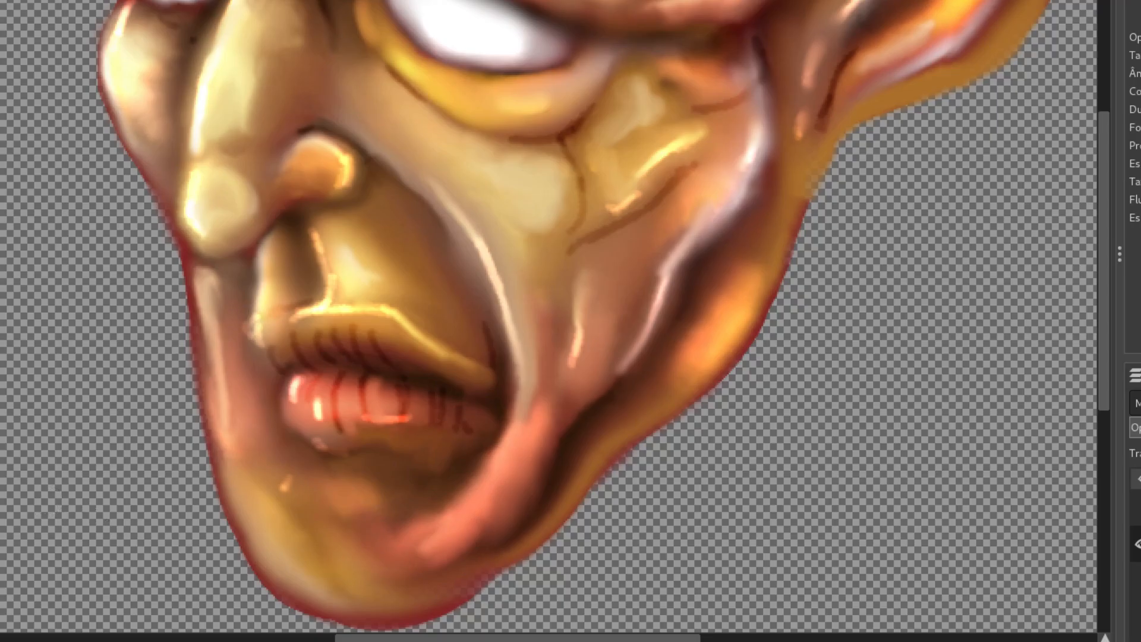
- Brighten small highlight spots on the chin, beside the mouth, on the cheek and along the lower eyelid
{"action": "mouse_move", "coordinate": [292, 509]}
{"action": "left_mouse_down"}
{"action": "mouse_move", "coordinate": [284, 529]}
{"action": "mouse_move", "coordinate": [295, 544]}
{"action": "left_mouse_up"}
{"action": "left_click_drag", "start_coordinate": [369, 564], "coordinate": [356, 580]}
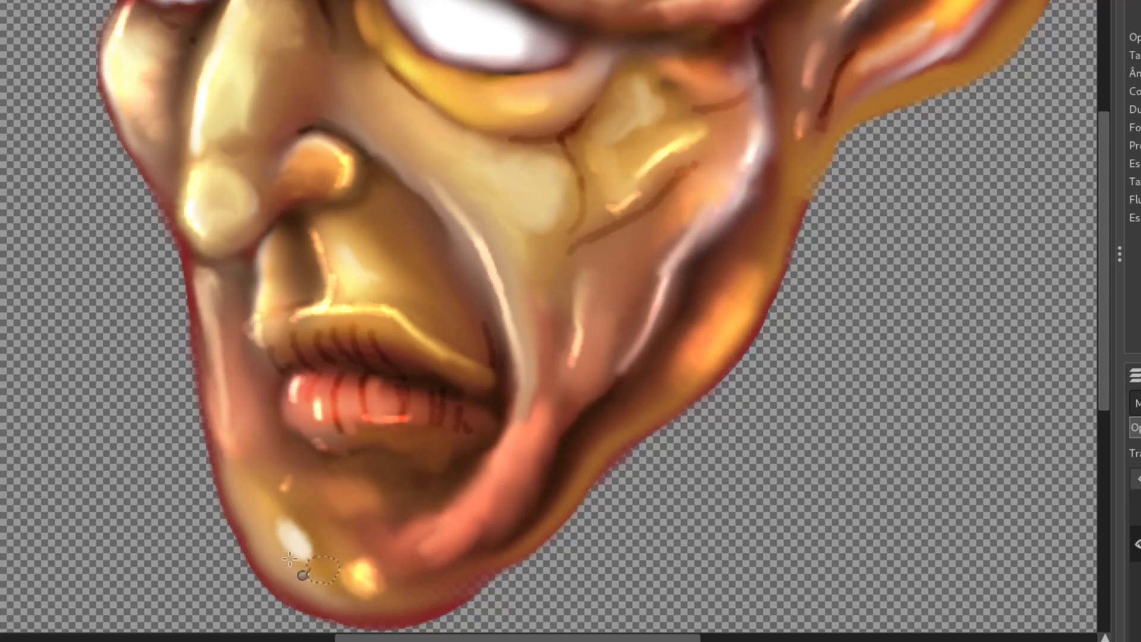
{"action": "left_click_drag", "start_coordinate": [259, 543], "coordinate": [288, 576]}
{"action": "left_click_drag", "start_coordinate": [229, 443], "coordinate": [237, 458]}
{"action": "left_click_drag", "start_coordinate": [522, 184], "coordinate": [527, 184]}
{"action": "left_click_drag", "start_coordinate": [389, 113], "coordinate": [391, 113]}
{"action": "left_click_drag", "start_coordinate": [482, 101], "coordinate": [470, 97]}
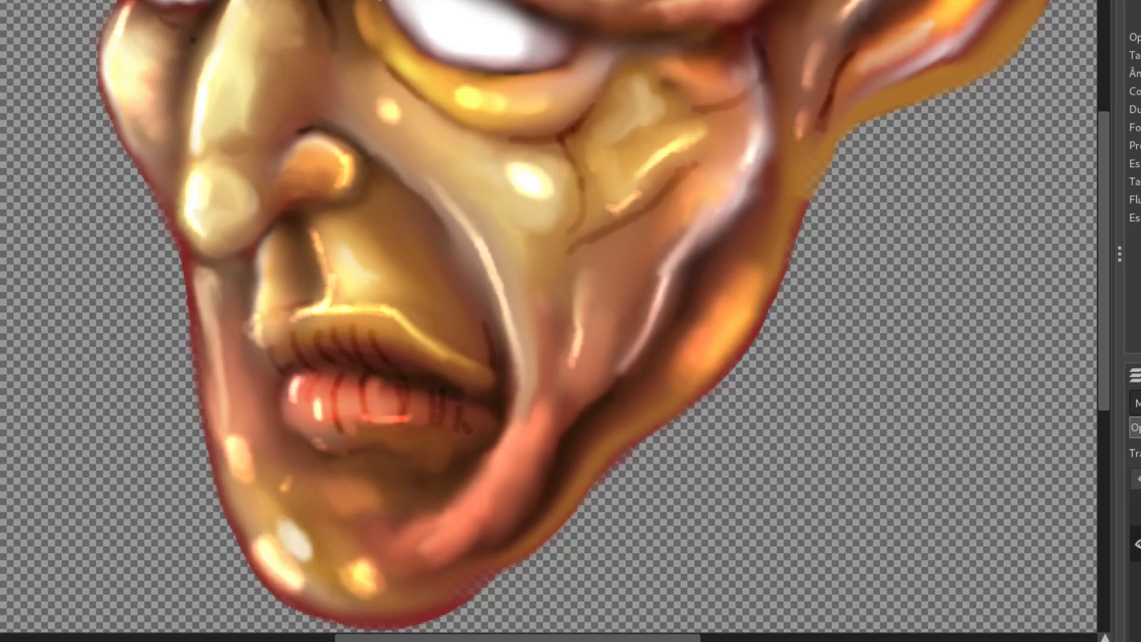
- Brighten highlights across the jaw, outer cheek, brow, forehead and ear
{"action": "mouse_move", "coordinate": [468, 2]}
{"action": "left_mouse_down"}
{"action": "mouse_move", "coordinate": [466, 201]}
{"action": "mouse_move", "coordinate": [420, 416]}
{"action": "left_mouse_up"}
{"action": "left_click_drag", "start_coordinate": [462, 278], "coordinate": [439, 288]}
{"action": "left_click_drag", "start_coordinate": [701, 151], "coordinate": [651, 227]}
{"action": "mouse_move", "coordinate": [597, 206]}
{"action": "left_mouse_down"}
{"action": "mouse_move", "coordinate": [649, 225]}
{"action": "mouse_move", "coordinate": [632, 197]}
{"action": "mouse_move", "coordinate": [603, 202]}
{"action": "left_mouse_up"}
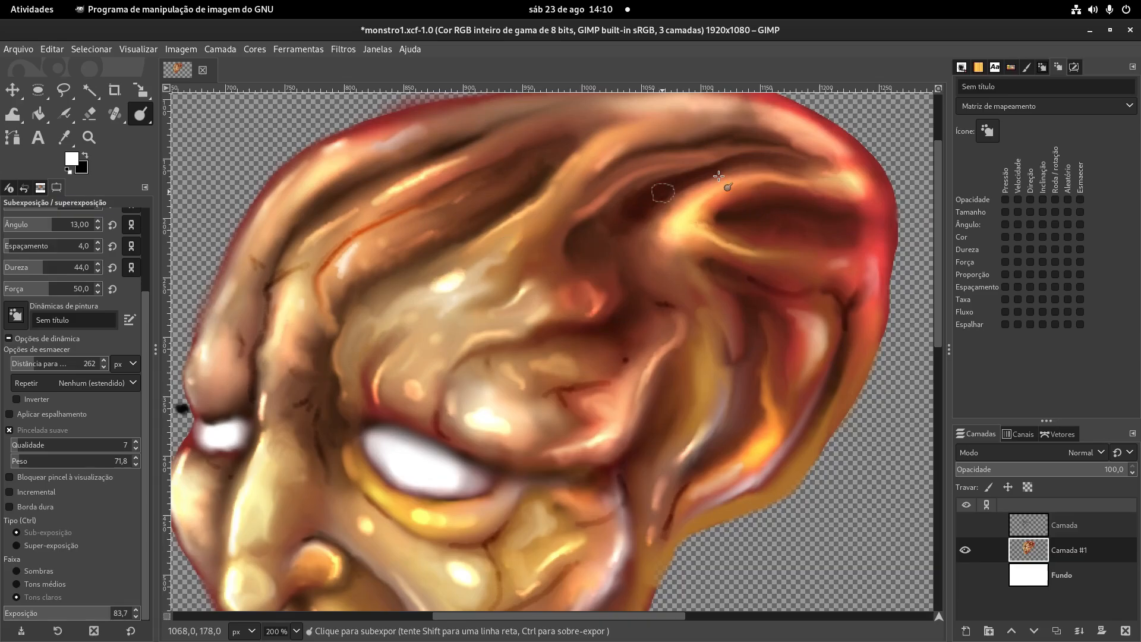
{"action": "mouse_move", "coordinate": [822, 335]}
{"action": "left_mouse_down"}
{"action": "mouse_move", "coordinate": [824, 366]}
{"action": "mouse_move", "coordinate": [824, 345]}
{"action": "left_mouse_up"}
{"action": "mouse_move", "coordinate": [811, 431]}
{"action": "left_mouse_down"}
{"action": "mouse_move", "coordinate": [806, 443]}
{"action": "mouse_move", "coordinate": [767, 414]}
{"action": "left_mouse_up"}
{"action": "mouse_move", "coordinate": [712, 533]}
{"action": "left_mouse_down"}
{"action": "mouse_move", "coordinate": [748, 379]}
{"action": "mouse_move", "coordinate": [716, 400]}
{"action": "left_mouse_up"}
{"action": "left_click_drag", "start_coordinate": [597, 489], "coordinate": [685, 318]}
{"action": "left_click_drag", "start_coordinate": [595, 446], "coordinate": [588, 466]}
{"action": "mouse_move", "coordinate": [538, 518]}
{"action": "left_mouse_down"}
{"action": "mouse_move", "coordinate": [598, 377]}
{"action": "mouse_move", "coordinate": [561, 432]}
{"action": "mouse_move", "coordinate": [525, 457]}
{"action": "left_mouse_up"}
- Smudge the new highlights on the jaw and cheek into the surrounding skin
{"action": "key", "text": "s"}
{"action": "mouse_move", "coordinate": [584, 401]}
{"action": "left_mouse_down"}
{"action": "mouse_move", "coordinate": [522, 453]}
{"action": "mouse_move", "coordinate": [506, 439]}
{"action": "left_mouse_up"}
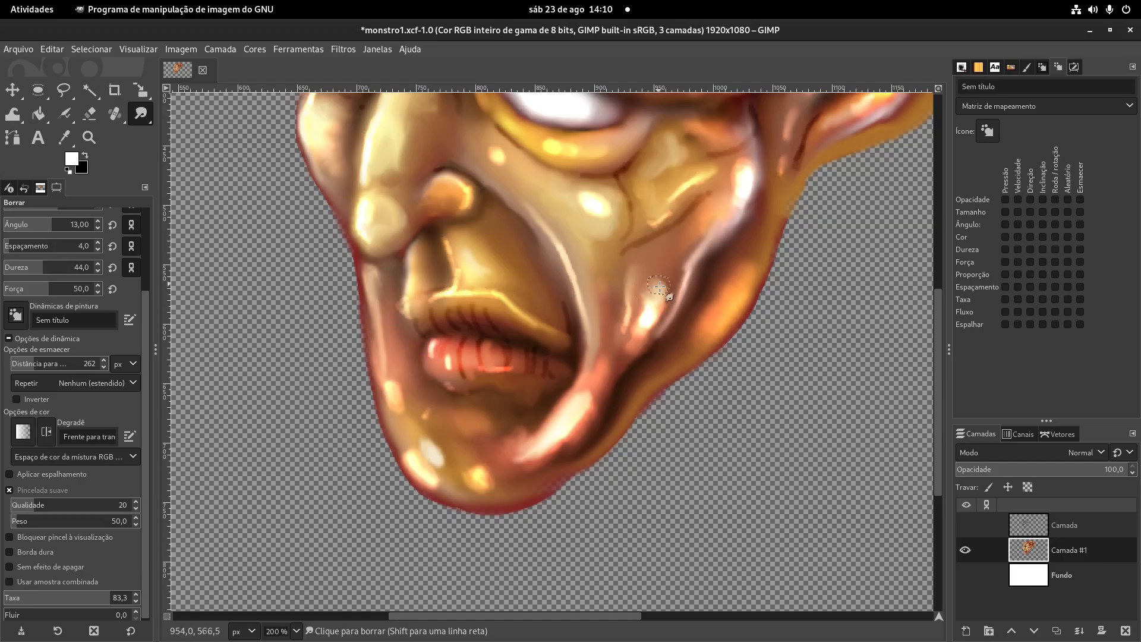
{"action": "left_click_drag", "start_coordinate": [650, 299], "coordinate": [660, 291]}
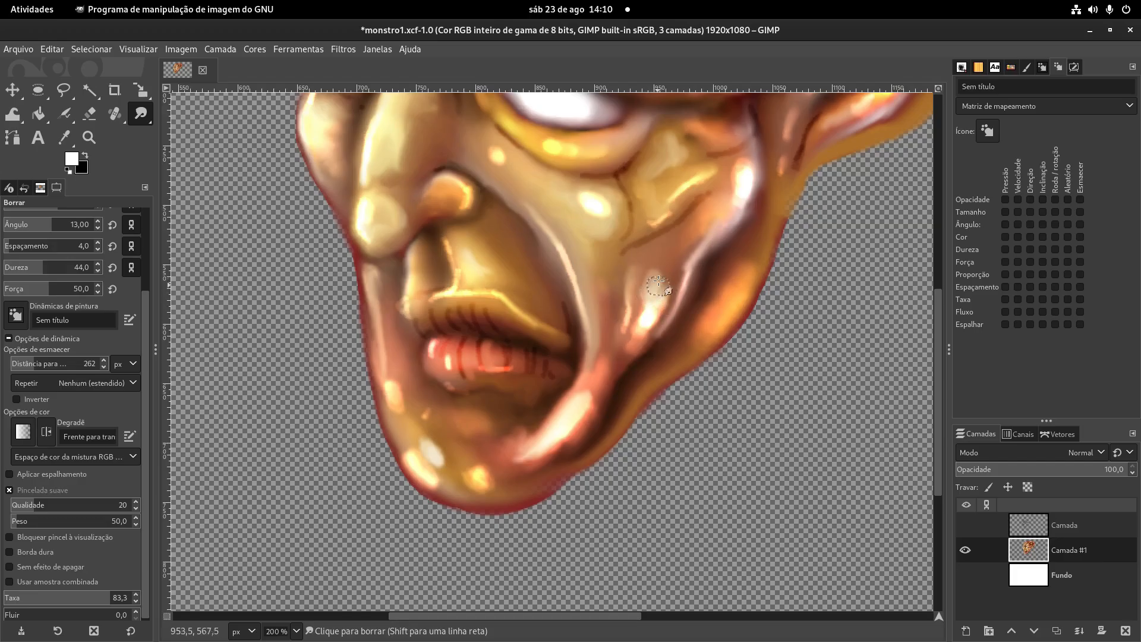
{"action": "mouse_move", "coordinate": [594, 205]}
{"action": "left_mouse_down"}
{"action": "mouse_move", "coordinate": [598, 310]}
{"action": "mouse_move", "coordinate": [586, 302]}
{"action": "mouse_move", "coordinate": [587, 325]}
{"action": "left_mouse_up"}
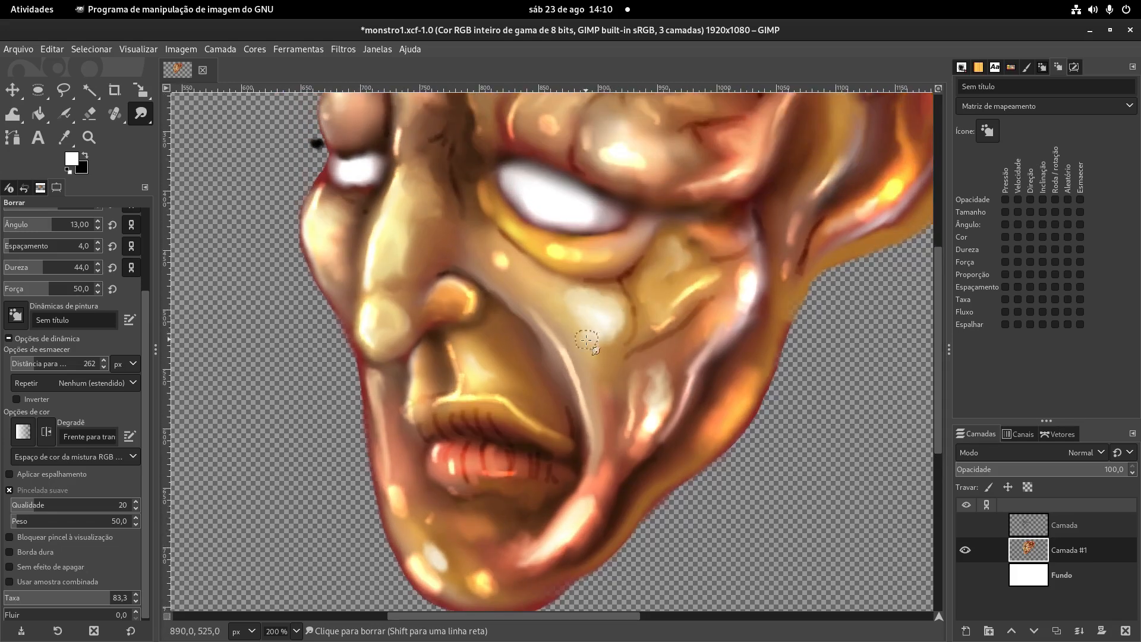
{"action": "left_click_drag", "start_coordinate": [663, 246], "coordinate": [678, 408]}
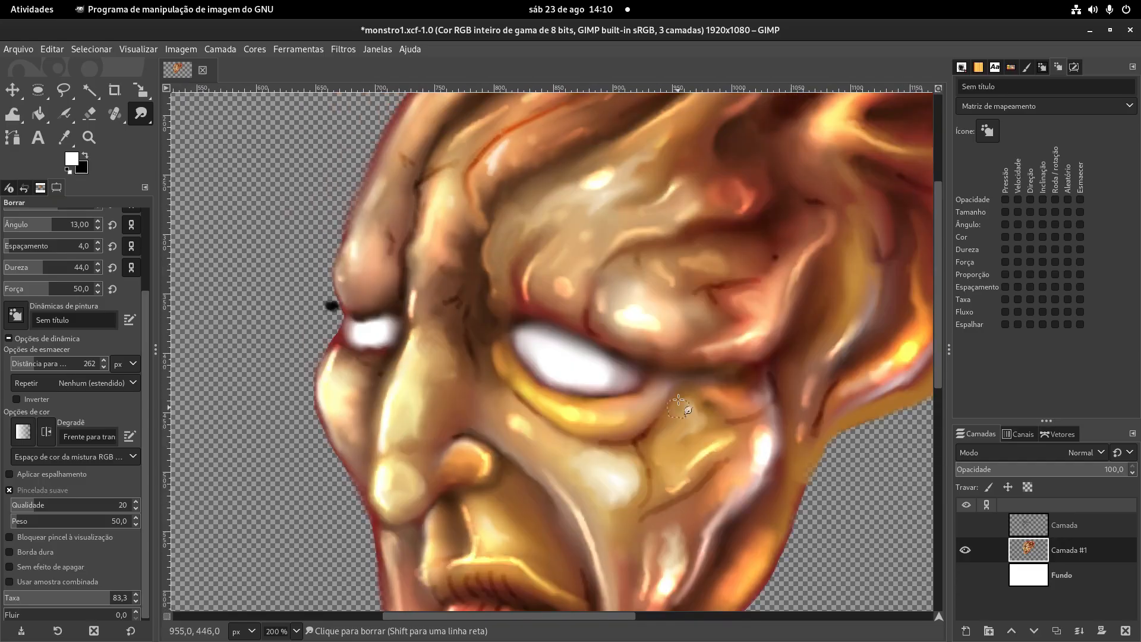
- Smudge the bright spots on the brow bulge and forehead to blend them into the skin
{"action": "left_click_drag", "start_coordinate": [646, 314], "coordinate": [623, 312]}
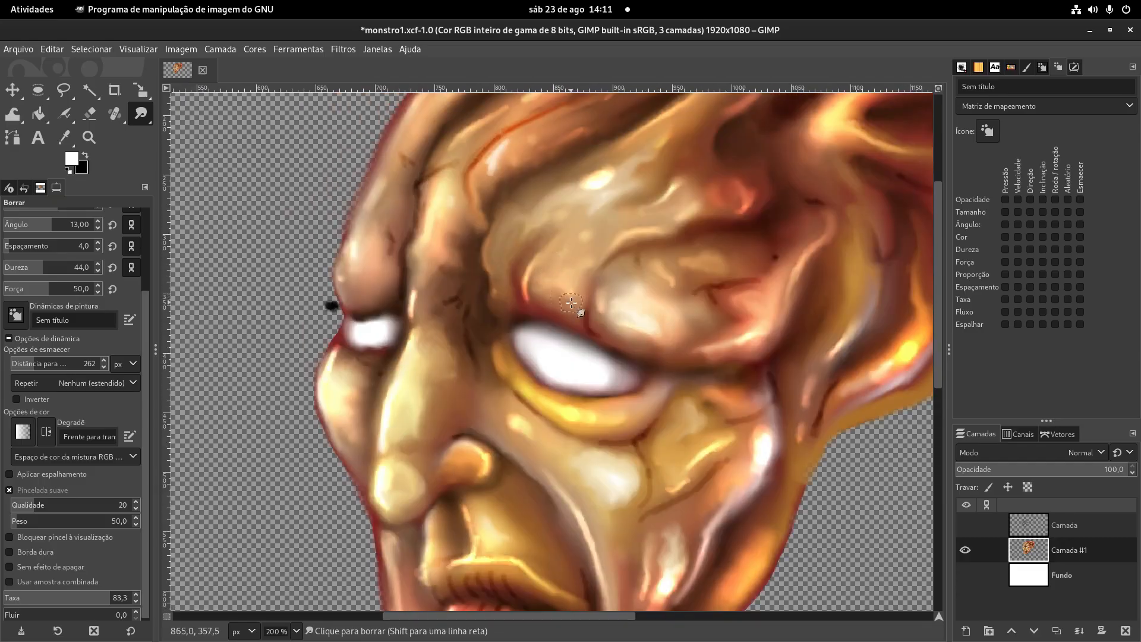
{"action": "mouse_move", "coordinate": [589, 193]}
{"action": "left_mouse_down"}
{"action": "mouse_move", "coordinate": [554, 194]}
{"action": "mouse_move", "coordinate": [582, 332]}
{"action": "left_mouse_up"}
{"action": "mouse_move", "coordinate": [534, 239]}
{"action": "left_mouse_down"}
{"action": "mouse_move", "coordinate": [571, 226]}
{"action": "mouse_move", "coordinate": [518, 254]}
{"action": "mouse_move", "coordinate": [697, 167]}
{"action": "left_mouse_up"}
{"action": "left_click_drag", "start_coordinate": [497, 384], "coordinate": [566, 242]}
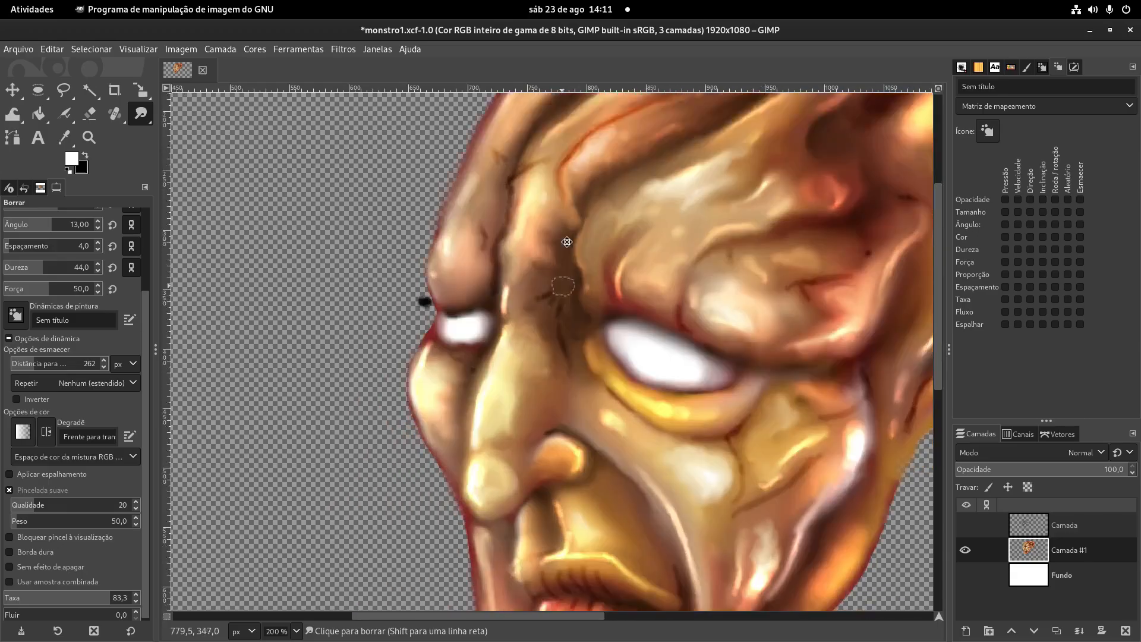
{"action": "left_click_drag", "start_coordinate": [571, 357], "coordinate": [571, 279]}
{"action": "left_click_drag", "start_coordinate": [490, 184], "coordinate": [564, 267]}
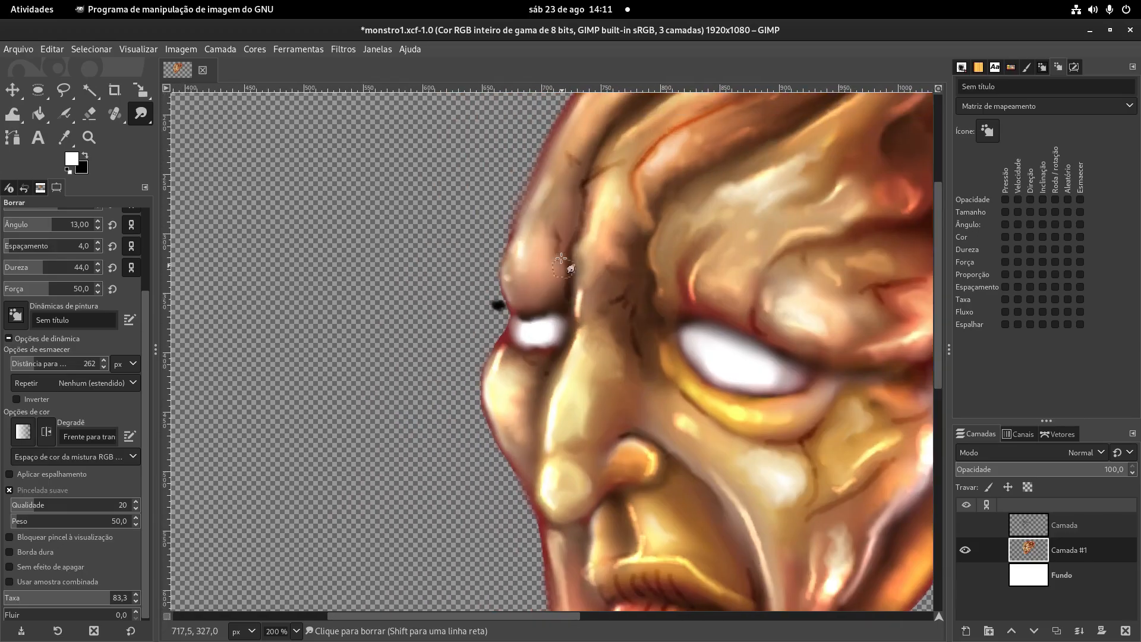
{"action": "left_click_drag", "start_coordinate": [612, 366], "coordinate": [584, 212]}
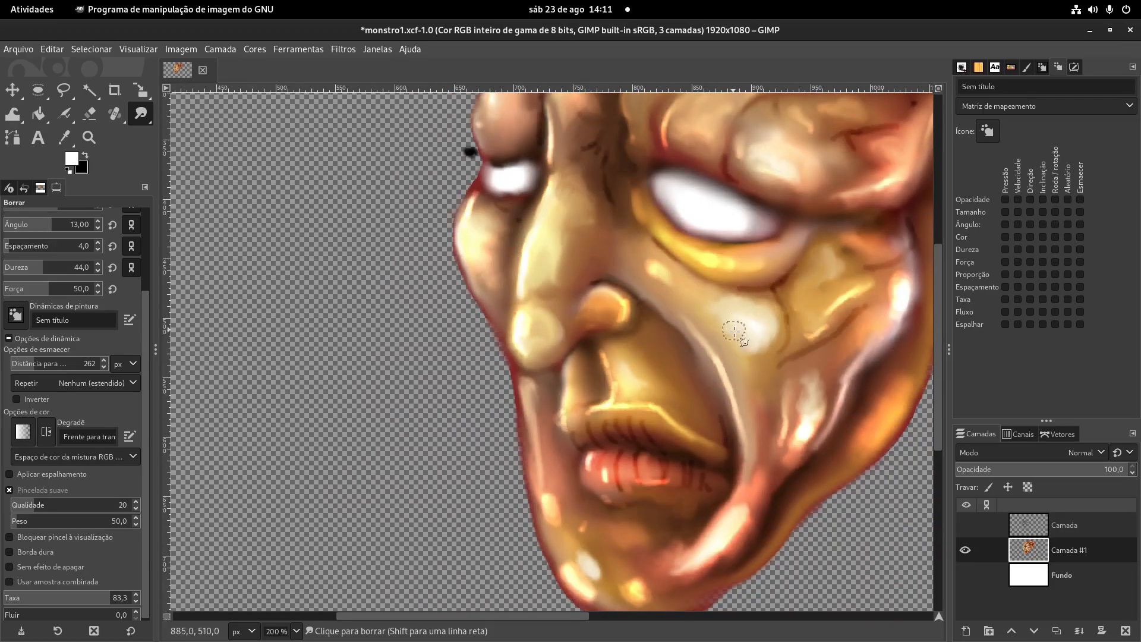
- Smudge the highlights of the cheek, lower eyelid and upper lip, and the shadow beside the mouth
{"action": "mouse_move", "coordinate": [718, 311]}
{"action": "left_mouse_down"}
{"action": "mouse_move", "coordinate": [592, 215]}
{"action": "mouse_move", "coordinate": [580, 230]}
{"action": "left_mouse_up"}
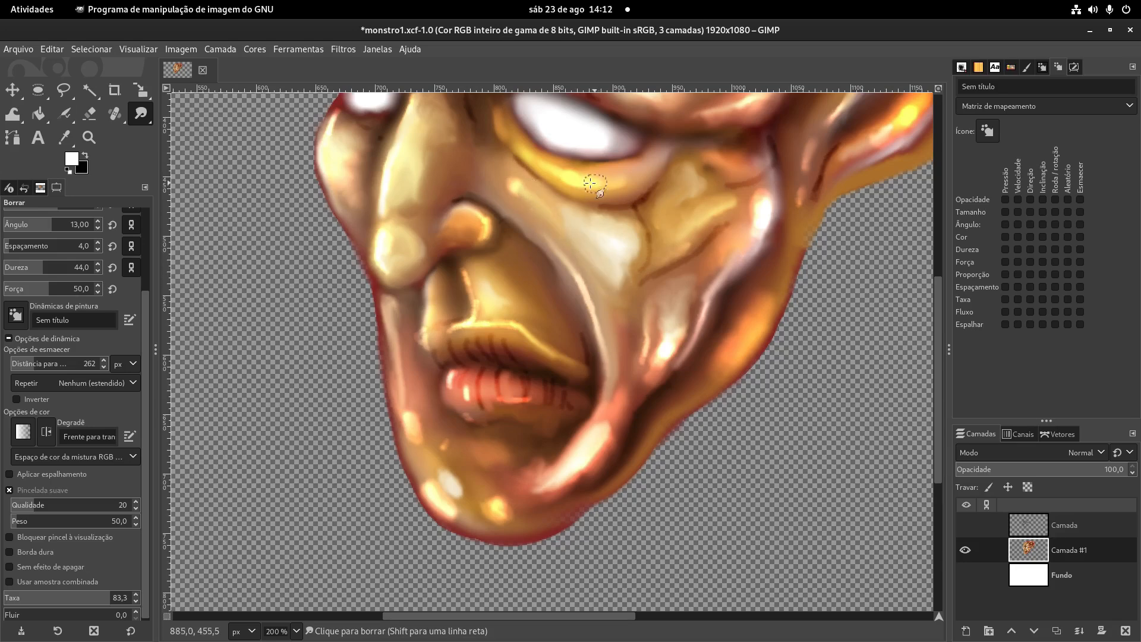
{"action": "mouse_move", "coordinate": [584, 179]}
{"action": "left_mouse_down"}
{"action": "mouse_move", "coordinate": [603, 175]}
{"action": "mouse_move", "coordinate": [521, 156]}
{"action": "left_mouse_up"}
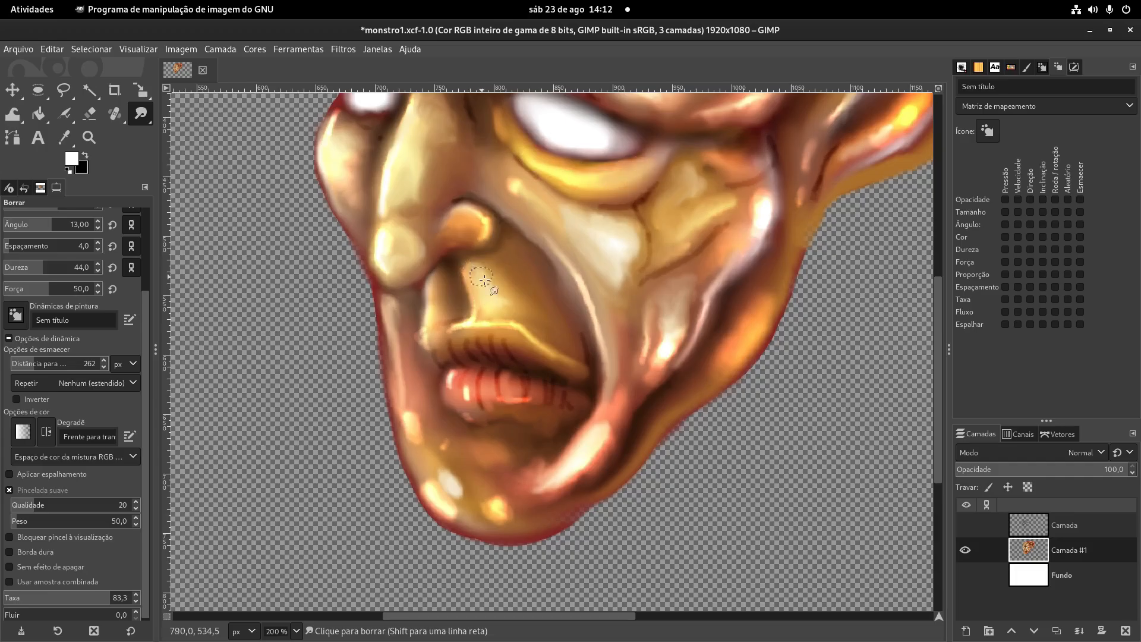
{"action": "left_click_drag", "start_coordinate": [535, 331], "coordinate": [581, 363]}
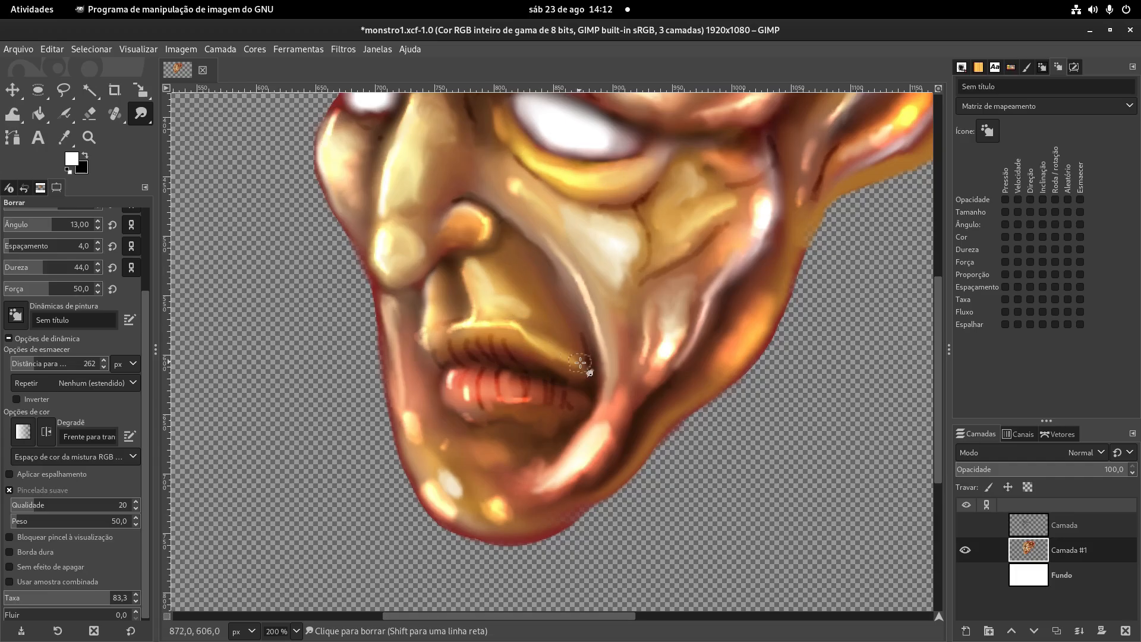
{"action": "left_click_drag", "start_coordinate": [572, 306], "coordinate": [541, 252]}
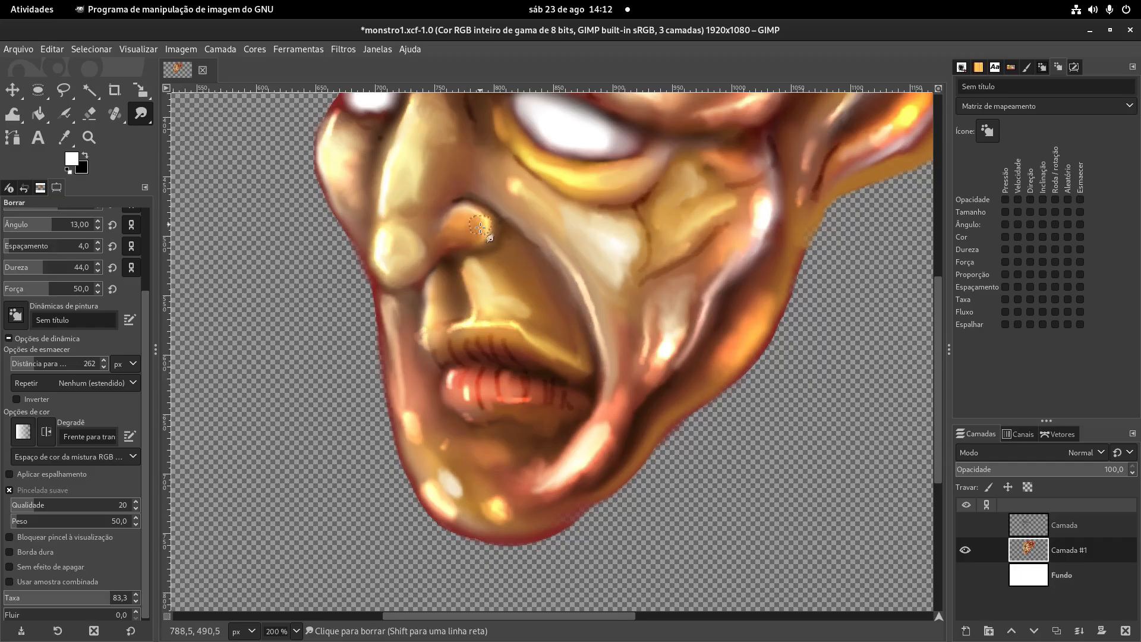
- Smudge the nose's bridge and tip to even out their highlights, checking the whole head
{"action": "scroll", "coordinate": [469, 226], "scroll_direction": "up", "scroll_amount": 4}
{"action": "scroll", "coordinate": [418, 320], "scroll_direction": "left", "scroll_amount": 1}
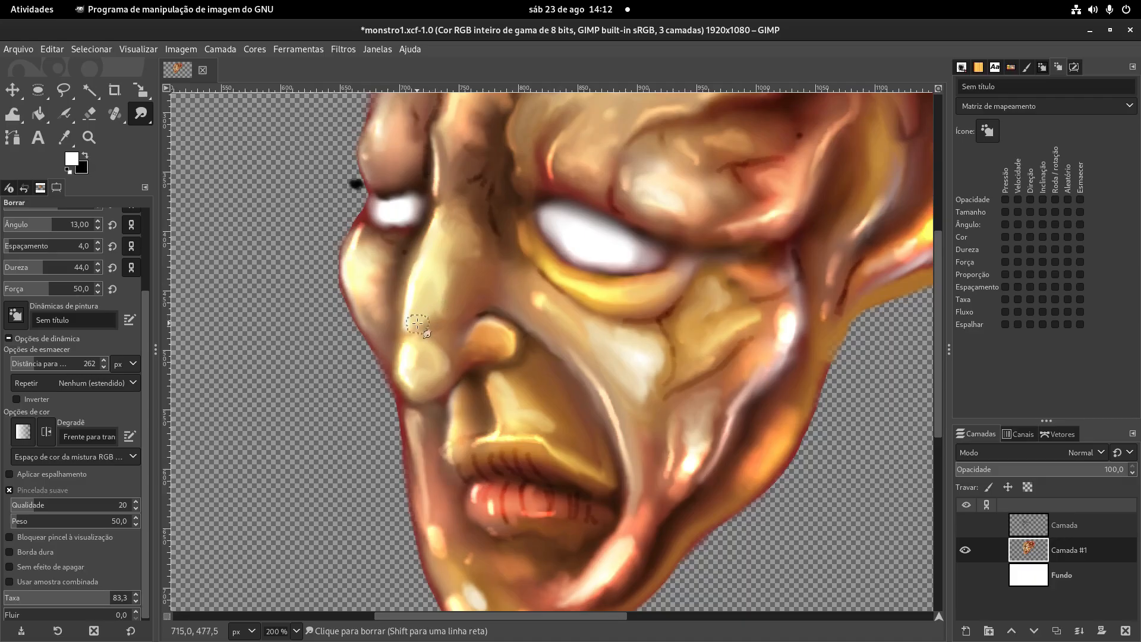
{"action": "mouse_move", "coordinate": [417, 300]}
{"action": "left_mouse_down"}
{"action": "mouse_move", "coordinate": [408, 321]}
{"action": "mouse_move", "coordinate": [433, 233]}
{"action": "mouse_move", "coordinate": [464, 401]}
{"action": "left_mouse_up"}
{"action": "left_click_drag", "start_coordinate": [454, 294], "coordinate": [461, 326]}
{"action": "scroll", "coordinate": [481, 345], "scroll_direction": "down", "scroll_amount": 5}
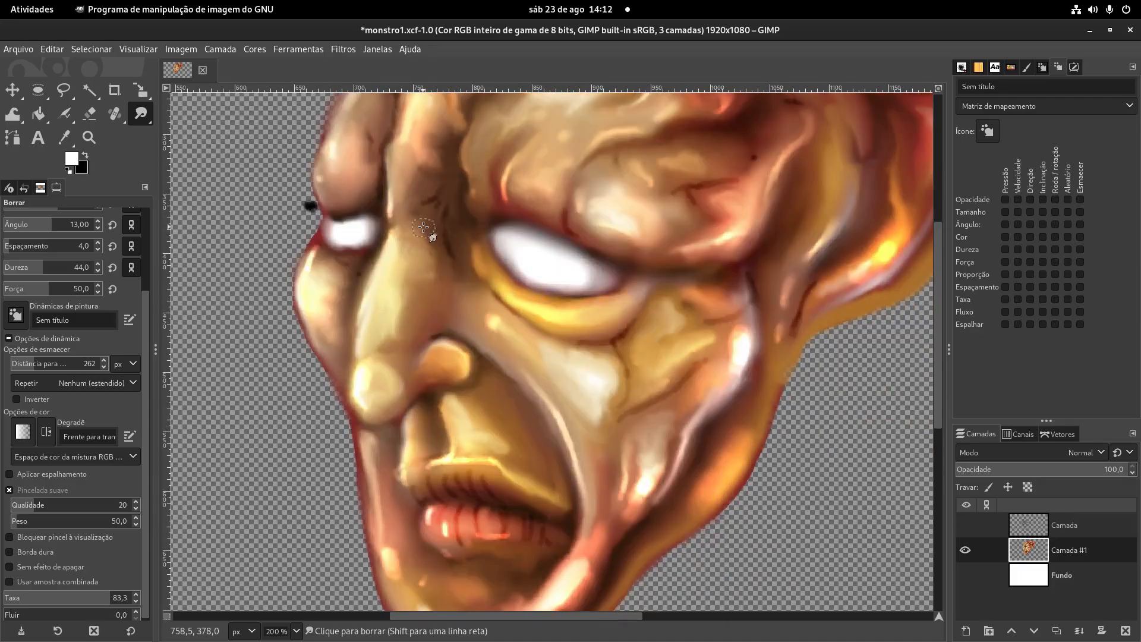
{"action": "scroll", "coordinate": [472, 366], "scroll_direction": "up", "scroll_amount": 2}
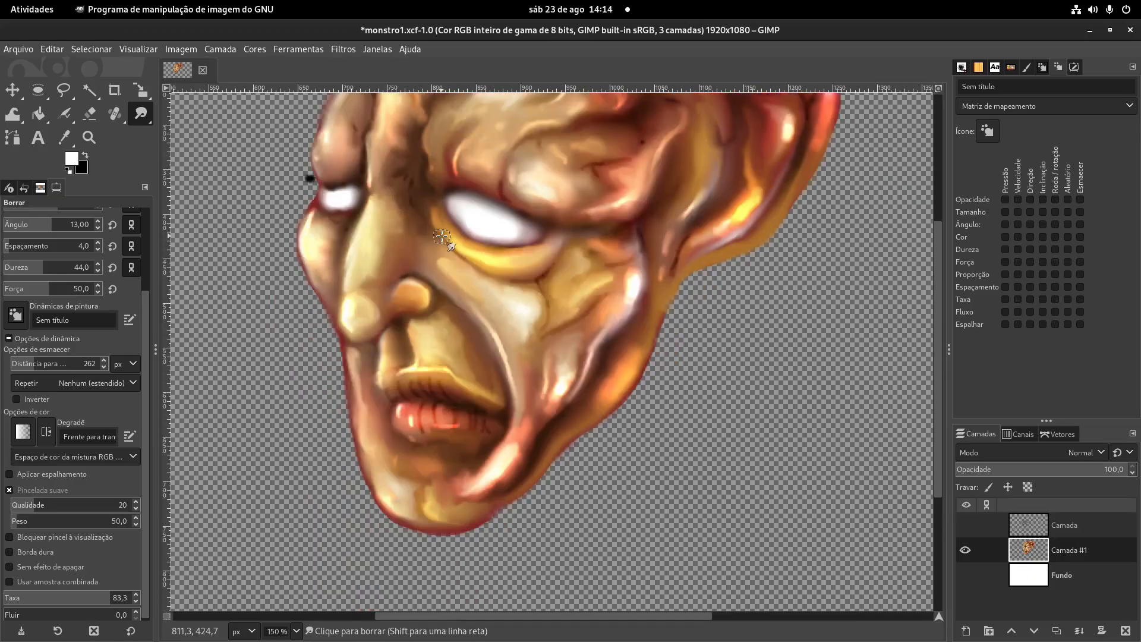
- Pick the reddish brown from the chin's edge for the Paintbrush and add a new layer directly above Fundo
{"action": "key", "text": "p"}
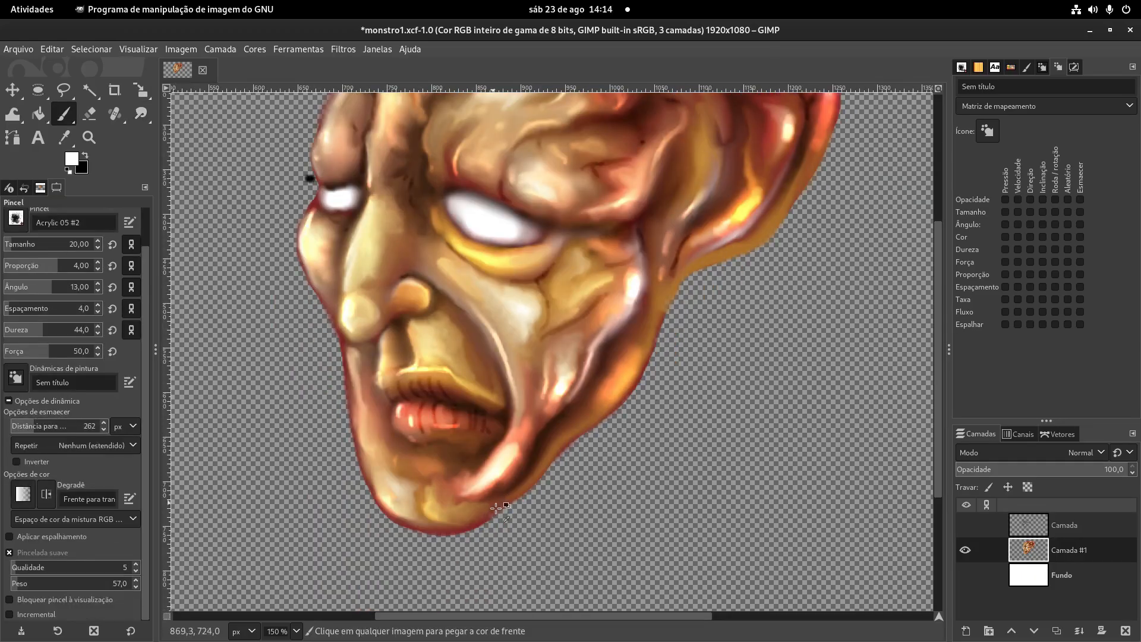
{"action": "left_click", "coordinate": [479, 522], "text": "ctrl"}
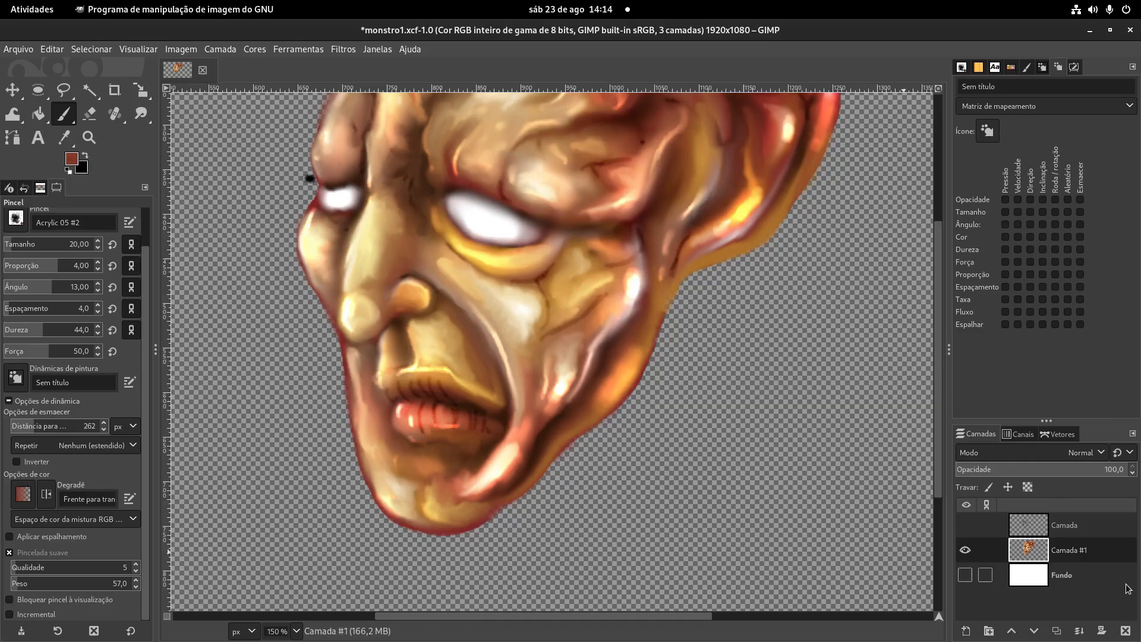
{"action": "left_click", "coordinate": [1062, 580]}
{"action": "left_click", "coordinate": [965, 630], "text": "shift"}
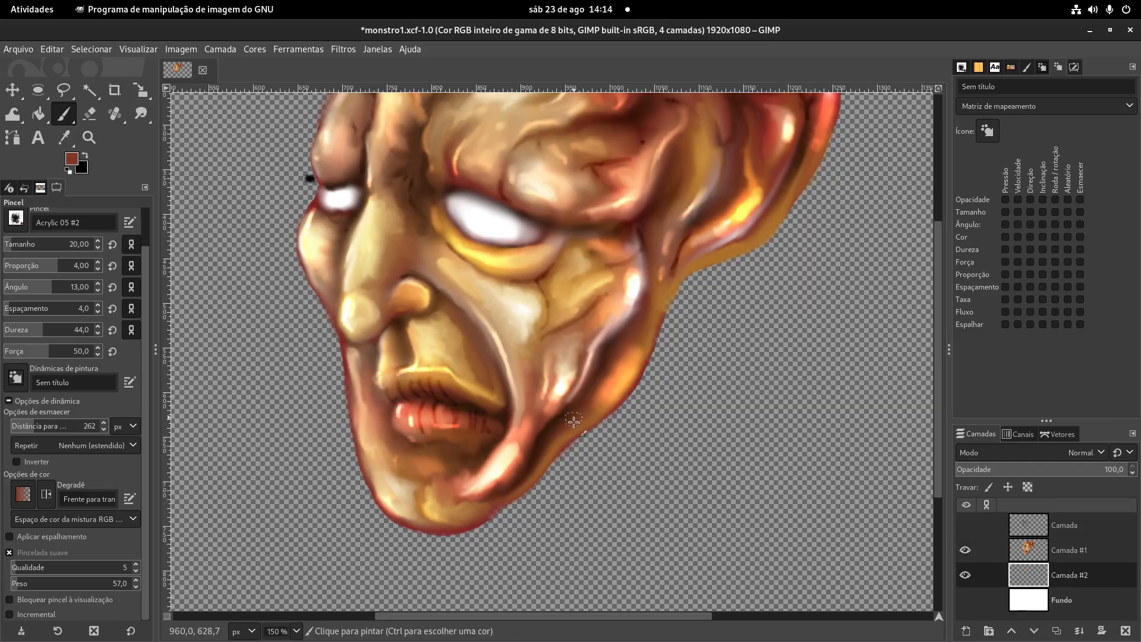
- Block in the neck with reddish-brown strokes below the jaw and ear, and red and dark brown strokes under the chin
{"action": "mouse_move", "coordinate": [579, 432]}
{"action": "left_mouse_down"}
{"action": "mouse_move", "coordinate": [603, 546]}
{"action": "mouse_move", "coordinate": [582, 511]}
{"action": "left_mouse_up"}
{"action": "mouse_move", "coordinate": [730, 260]}
{"action": "left_mouse_down"}
{"action": "mouse_move", "coordinate": [683, 363]}
{"action": "mouse_move", "coordinate": [689, 309]}
{"action": "mouse_move", "coordinate": [677, 535]}
{"action": "mouse_move", "coordinate": [661, 474]}
{"action": "mouse_move", "coordinate": [661, 523]}
{"action": "mouse_move", "coordinate": [660, 316]}
{"action": "mouse_move", "coordinate": [668, 328]}
{"action": "left_mouse_up"}
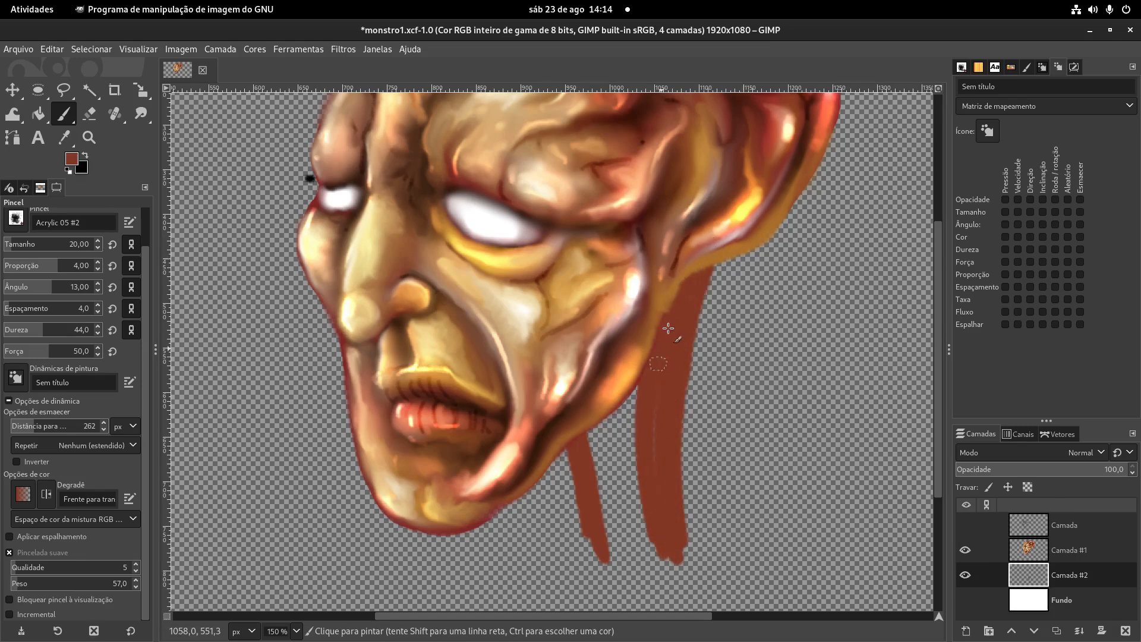
{"action": "key", "text": "ctrl"}
{"action": "left_click_drag", "start_coordinate": [504, 508], "coordinate": [515, 606]}
{"action": "key", "text": "ctrl"}
{"action": "left_click", "coordinate": [740, 123], "text": "ctrl"}
{"action": "left_click_drag", "start_coordinate": [498, 514], "coordinate": [503, 606]}
- Fill the neck below the jawline with dark brown, using a Paintbrush size of 25
{"action": "scroll", "coordinate": [271, 342], "scroll_direction": "down", "scroll_amount": 3}
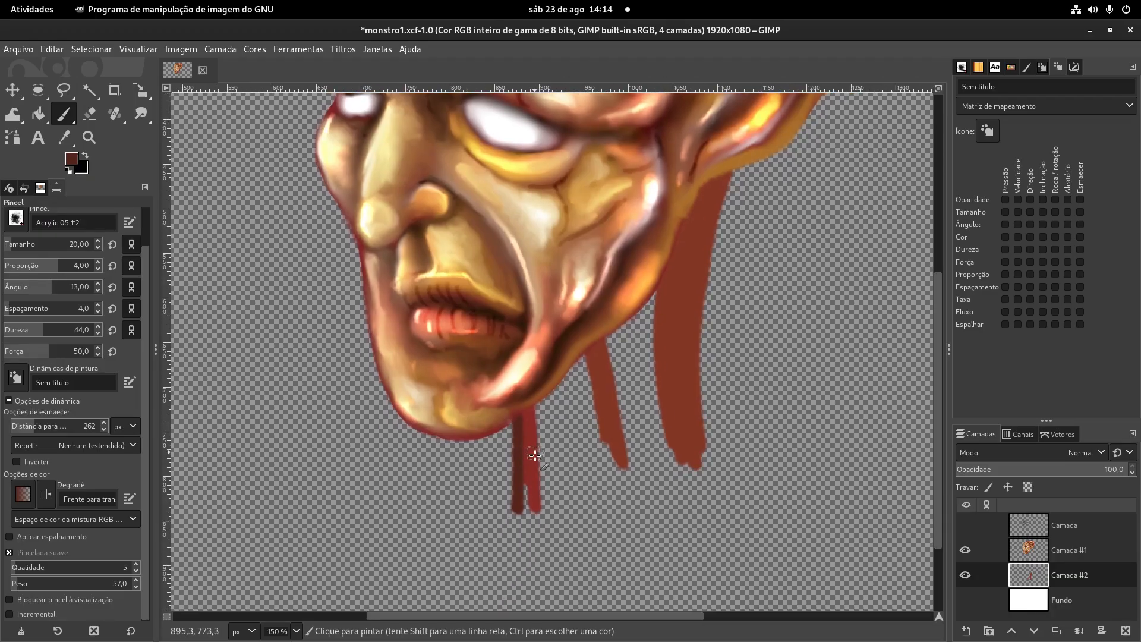
{"action": "key", "text": "bracketright"}
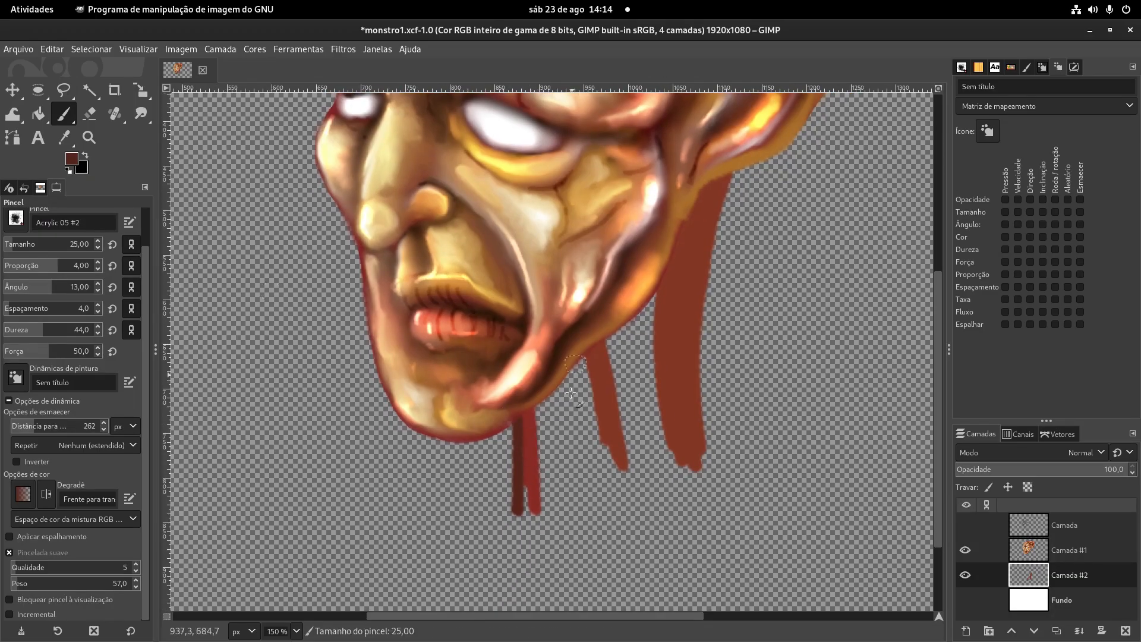
{"action": "mouse_move", "coordinate": [522, 418]}
{"action": "left_mouse_down"}
{"action": "mouse_move", "coordinate": [651, 297]}
{"action": "mouse_move", "coordinate": [577, 374]}
{"action": "left_mouse_up"}
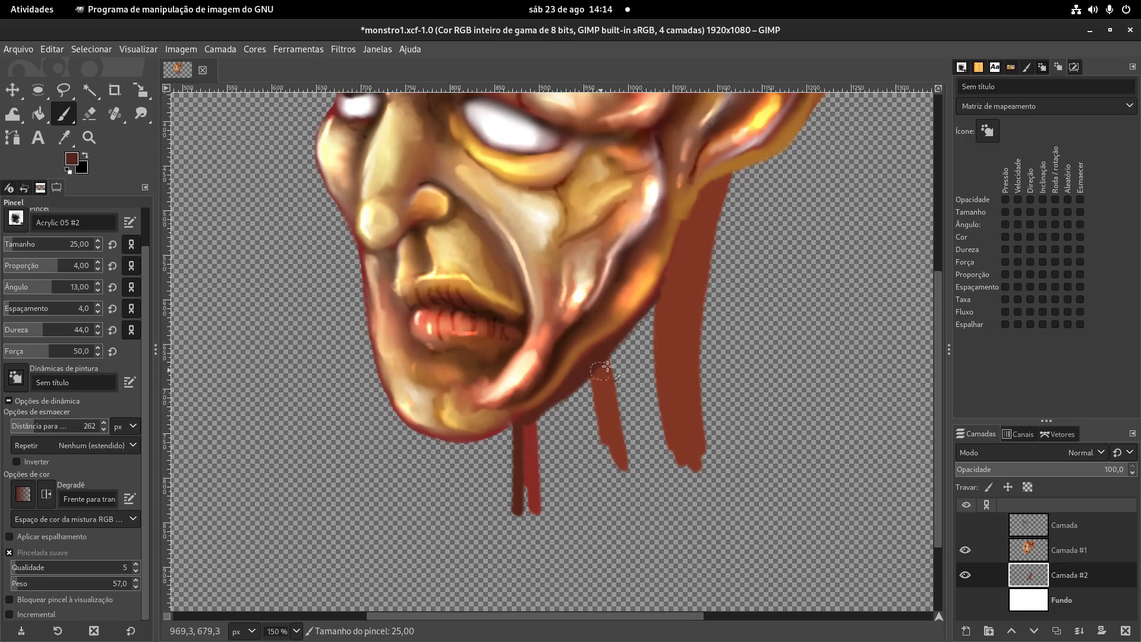
{"action": "scroll", "coordinate": [608, 361], "scroll_direction": "down", "scroll_amount": 1}
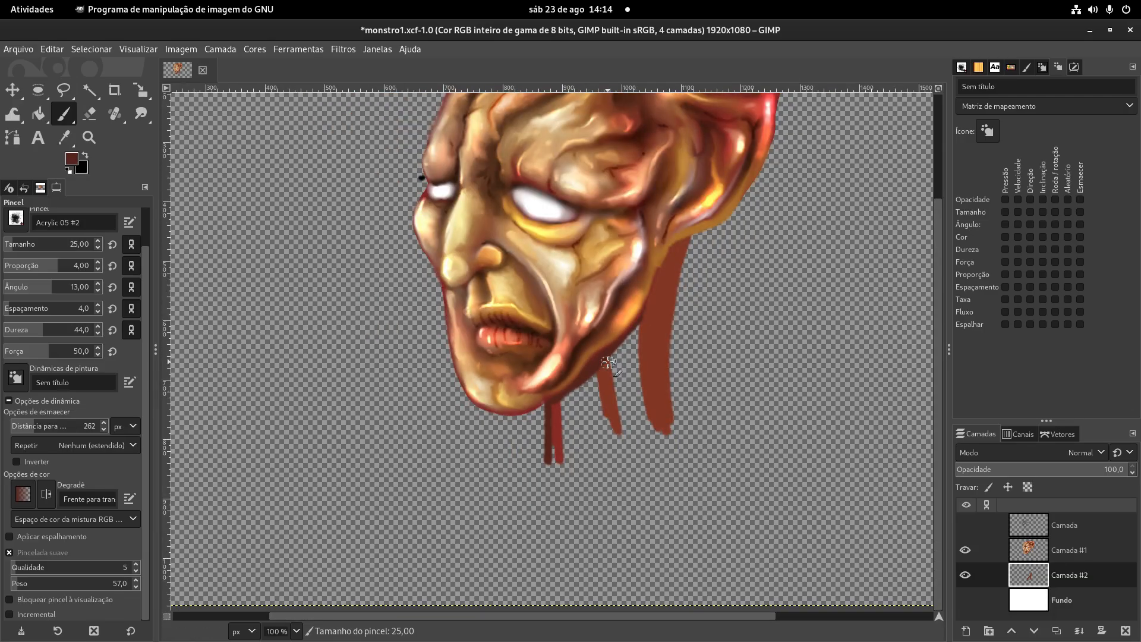
{"action": "mouse_move", "coordinate": [629, 360]}
{"action": "left_mouse_down"}
{"action": "mouse_move", "coordinate": [645, 425]}
{"action": "mouse_move", "coordinate": [637, 377]}
{"action": "mouse_move", "coordinate": [585, 389]}
{"action": "mouse_move", "coordinate": [562, 416]}
{"action": "mouse_move", "coordinate": [542, 404]}
{"action": "mouse_move", "coordinate": [532, 414]}
{"action": "mouse_move", "coordinate": [595, 386]}
{"action": "mouse_move", "coordinate": [673, 247]}
{"action": "left_mouse_up"}
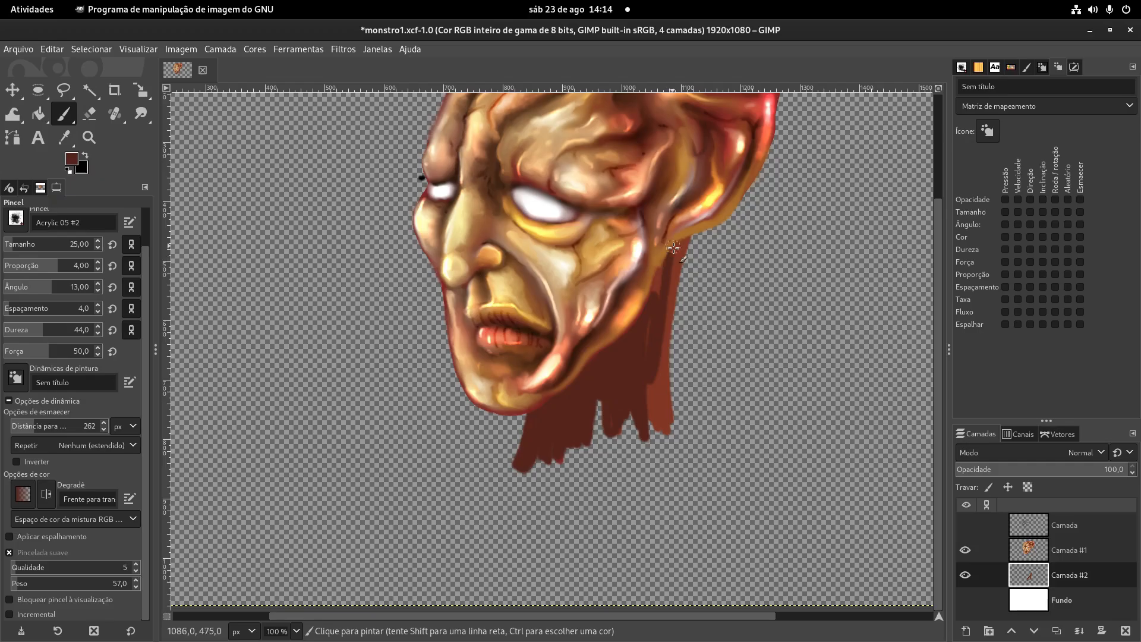
- Paint the neck's lower edge reddish brown and add an ochre stroke down its middle with colors sampled from the painting
{"action": "left_click", "coordinate": [661, 409], "text": "ctrl"}
{"action": "mouse_move", "coordinate": [607, 395]}
{"action": "left_mouse_down"}
{"action": "mouse_move", "coordinate": [585, 443]}
{"action": "mouse_move", "coordinate": [523, 472]}
{"action": "mouse_move", "coordinate": [615, 469]}
{"action": "mouse_move", "coordinate": [583, 461]}
{"action": "mouse_move", "coordinate": [608, 454]}
{"action": "left_mouse_up"}
{"action": "left_click", "coordinate": [592, 245], "text": "ctrl"}
{"action": "mouse_move", "coordinate": [604, 409]}
{"action": "left_mouse_down"}
{"action": "mouse_move", "coordinate": [593, 439]}
{"action": "mouse_move", "coordinate": [617, 372]}
{"action": "left_mouse_up"}
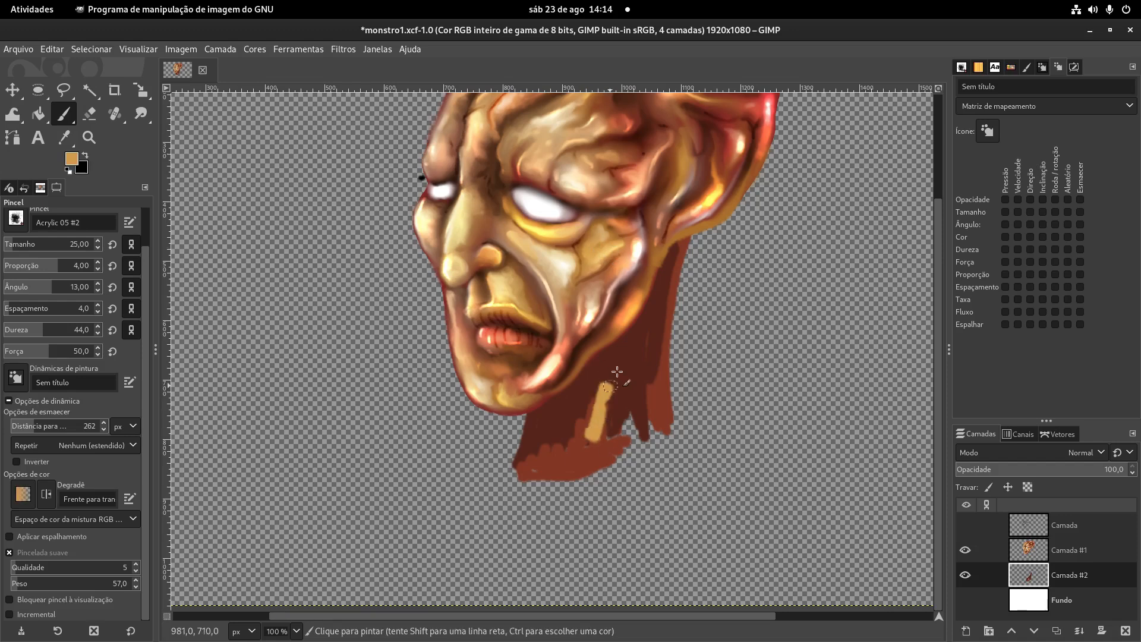
{"action": "left_click", "coordinate": [656, 409], "text": "ctrl"}
{"action": "left_click_drag", "start_coordinate": [632, 416], "coordinate": [613, 440]}
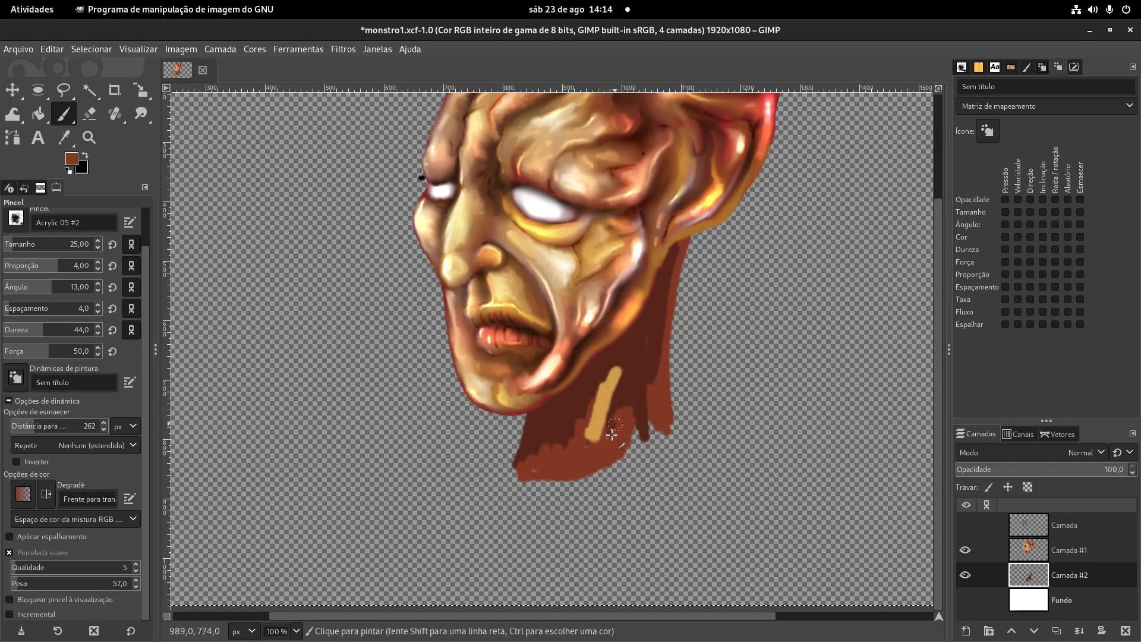
- Add light yellow highlight strokes to the front, middle and back of the neck, and touch up its shadow in dark brown
{"action": "left_click", "coordinate": [708, 200], "text": "ctrl"}
{"action": "left_click", "coordinate": [579, 453]}
{"action": "left_click_drag", "start_coordinate": [580, 442], "coordinate": [583, 426]}
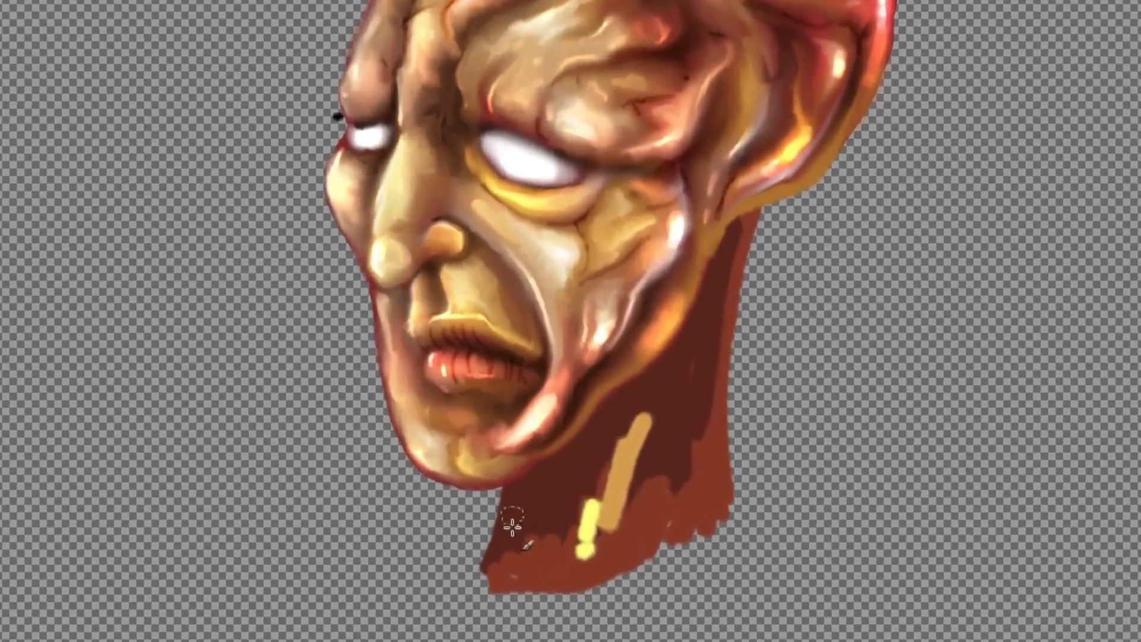
{"action": "left_click_drag", "start_coordinate": [512, 525], "coordinate": [511, 544]}
{"action": "left_click_drag", "start_coordinate": [715, 339], "coordinate": [704, 455]}
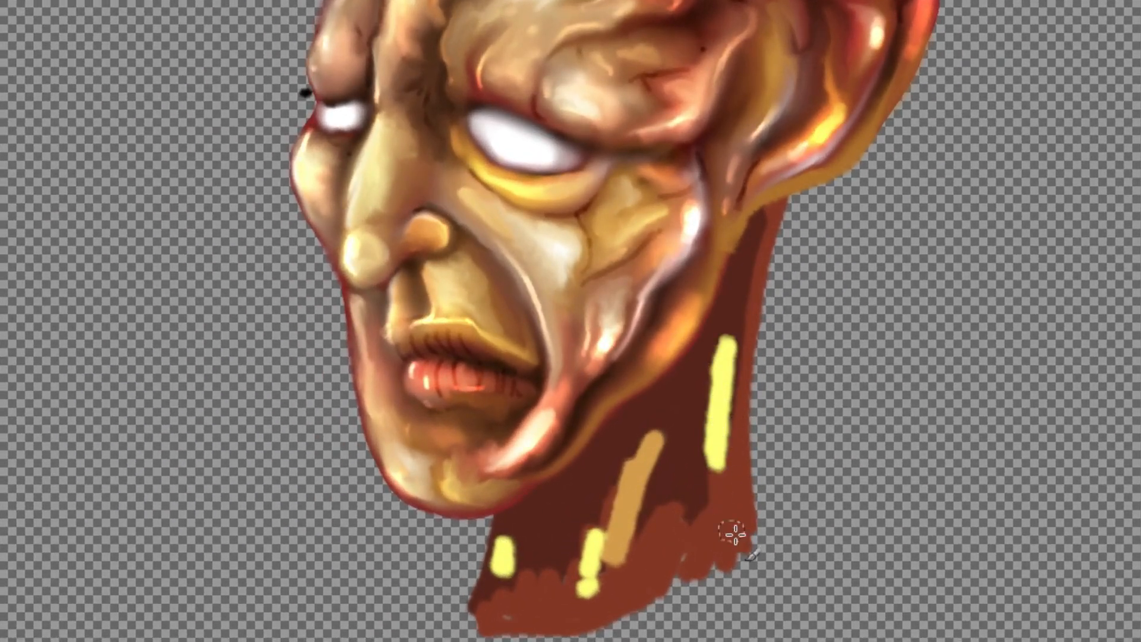
{"action": "left_click", "coordinate": [728, 108], "text": "ctrl"}
{"action": "mouse_move", "coordinate": [685, 373]}
{"action": "left_mouse_down"}
{"action": "mouse_move", "coordinate": [640, 403]}
{"action": "mouse_move", "coordinate": [666, 403]}
{"action": "left_mouse_up"}
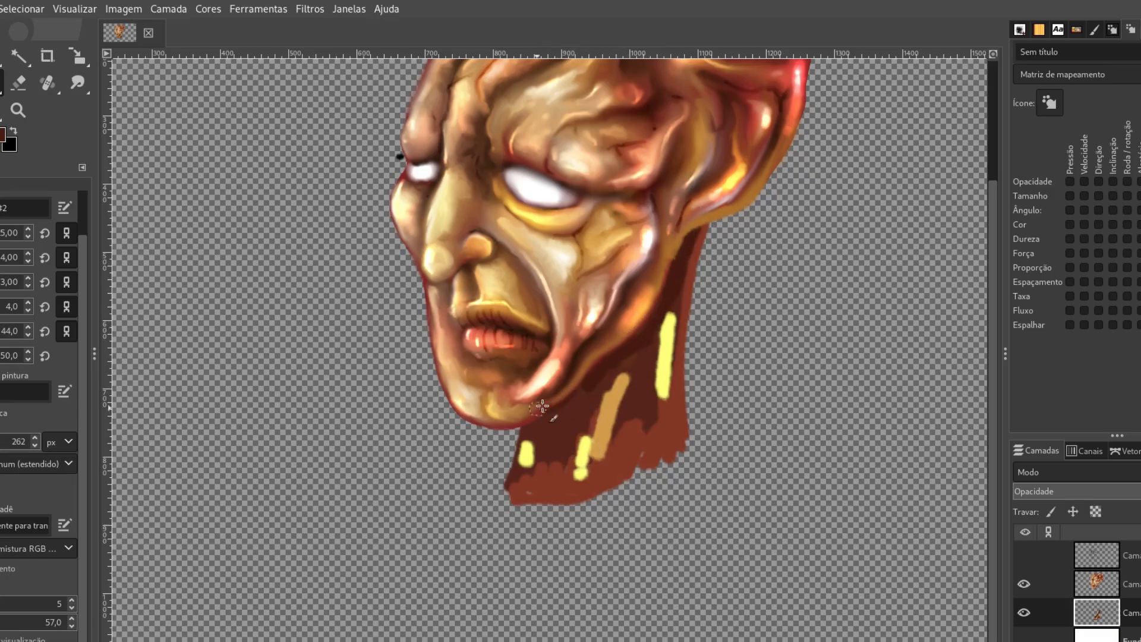
- Smudge the yellow and ochre strokes along the neck to stretch them into the surrounding brown
{"action": "key", "text": "s"}
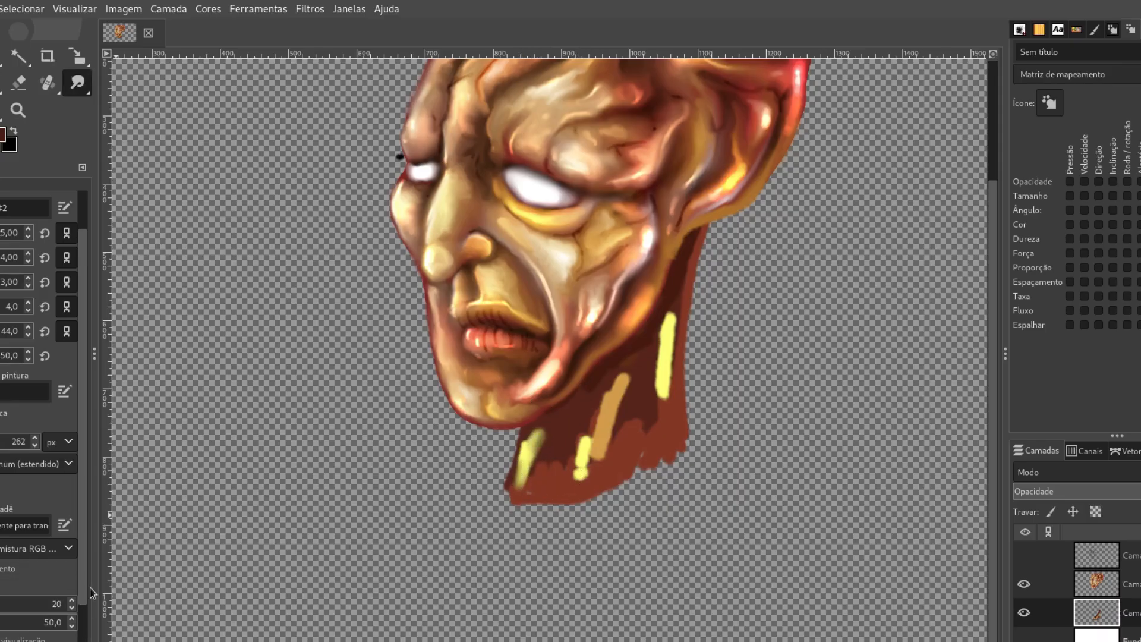
{"action": "scroll", "coordinate": [42, 588], "scroll_direction": "down", "scroll_amount": 3}
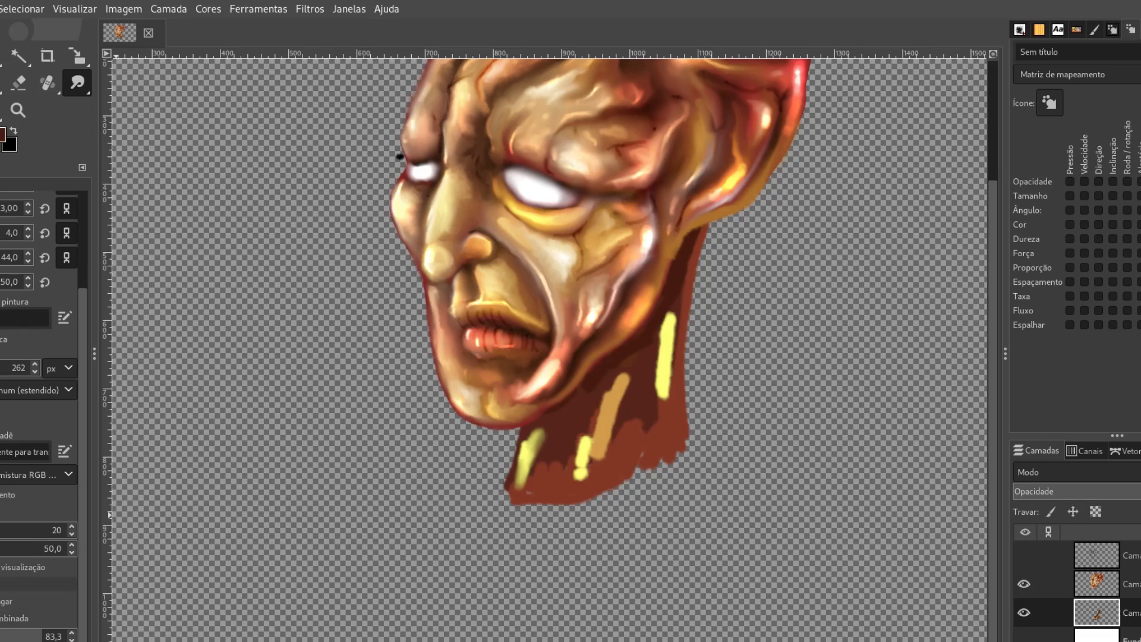
{"action": "mouse_move", "coordinate": [604, 411]}
{"action": "left_mouse_down"}
{"action": "mouse_move", "coordinate": [613, 456]}
{"action": "mouse_move", "coordinate": [621, 450]}
{"action": "left_mouse_up"}
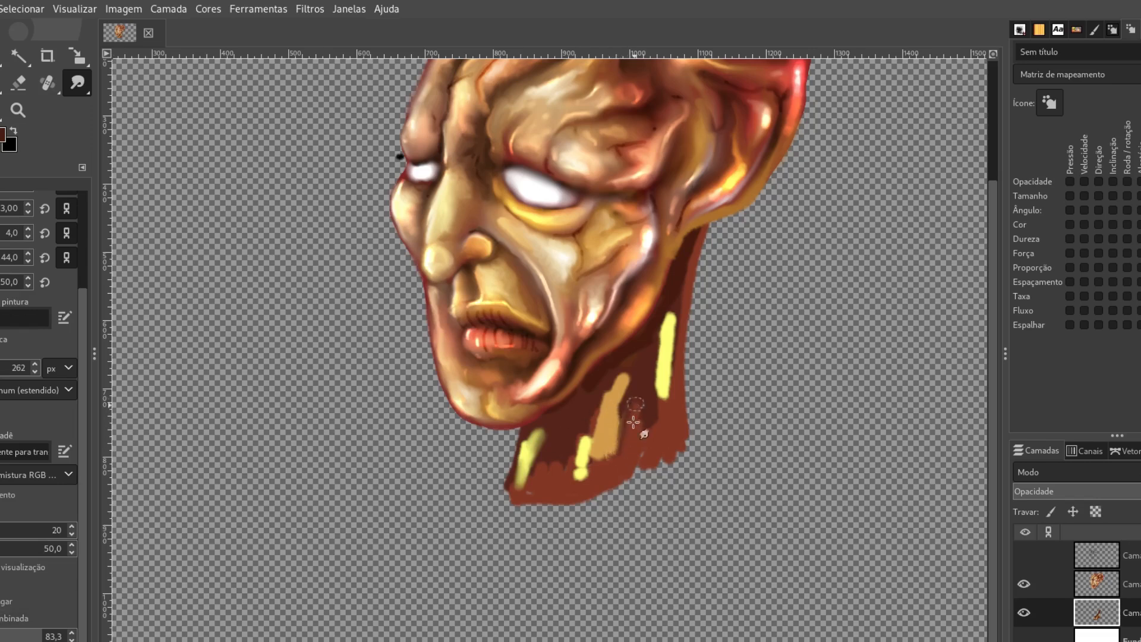
{"action": "mouse_move", "coordinate": [659, 398]}
{"action": "left_mouse_down"}
{"action": "mouse_move", "coordinate": [659, 371]}
{"action": "mouse_move", "coordinate": [662, 428]}
{"action": "mouse_move", "coordinate": [662, 326]}
{"action": "mouse_move", "coordinate": [681, 275]}
{"action": "left_mouse_up"}
{"action": "mouse_move", "coordinate": [669, 331]}
{"action": "left_mouse_down"}
{"action": "mouse_move", "coordinate": [678, 277]}
{"action": "mouse_move", "coordinate": [664, 362]}
{"action": "mouse_move", "coordinate": [675, 308]}
{"action": "mouse_move", "coordinate": [661, 357]}
{"action": "mouse_move", "coordinate": [661, 337]}
{"action": "mouse_move", "coordinate": [626, 404]}
{"action": "mouse_move", "coordinate": [638, 365]}
{"action": "mouse_move", "coordinate": [631, 418]}
{"action": "mouse_move", "coordinate": [619, 391]}
{"action": "mouse_move", "coordinate": [607, 432]}
{"action": "mouse_move", "coordinate": [585, 444]}
{"action": "mouse_move", "coordinate": [576, 435]}
{"action": "mouse_move", "coordinate": [567, 464]}
{"action": "mouse_move", "coordinate": [573, 437]}
{"action": "mouse_move", "coordinate": [559, 435]}
{"action": "mouse_move", "coordinate": [535, 458]}
{"action": "mouse_move", "coordinate": [544, 474]}
{"action": "mouse_move", "coordinate": [537, 443]}
{"action": "mouse_move", "coordinate": [542, 455]}
{"action": "mouse_move", "coordinate": [555, 444]}
{"action": "mouse_move", "coordinate": [562, 483]}
{"action": "left_mouse_up"}
{"action": "mouse_move", "coordinate": [592, 447]}
{"action": "left_mouse_down"}
{"action": "mouse_move", "coordinate": [628, 410]}
{"action": "mouse_move", "coordinate": [649, 425]}
{"action": "mouse_move", "coordinate": [656, 338]}
{"action": "mouse_move", "coordinate": [654, 397]}
{"action": "mouse_move", "coordinate": [656, 384]}
{"action": "mouse_move", "coordinate": [633, 445]}
{"action": "mouse_move", "coordinate": [593, 397]}
{"action": "mouse_move", "coordinate": [637, 362]}
{"action": "mouse_move", "coordinate": [613, 403]}
{"action": "mouse_move", "coordinate": [653, 338]}
{"action": "mouse_move", "coordinate": [627, 414]}
{"action": "mouse_move", "coordinate": [620, 364]}
{"action": "mouse_move", "coordinate": [630, 381]}
{"action": "mouse_move", "coordinate": [651, 332]}
{"action": "mouse_move", "coordinate": [610, 391]}
{"action": "left_mouse_up"}
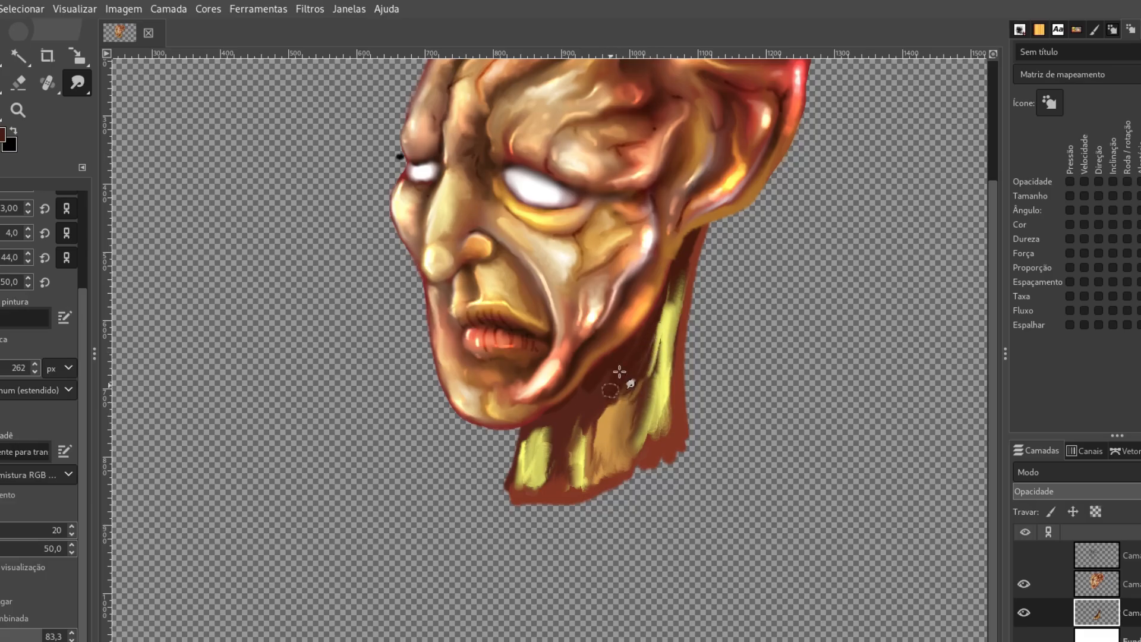
- Blend the shadow below the jaw into the neck's highlights with Smudge, lowering its strength to 29
{"action": "mouse_move", "coordinate": [556, 487]}
{"action": "left_mouse_down"}
{"action": "mouse_move", "coordinate": [551, 444]}
{"action": "mouse_move", "coordinate": [533, 472]}
{"action": "left_mouse_up"}
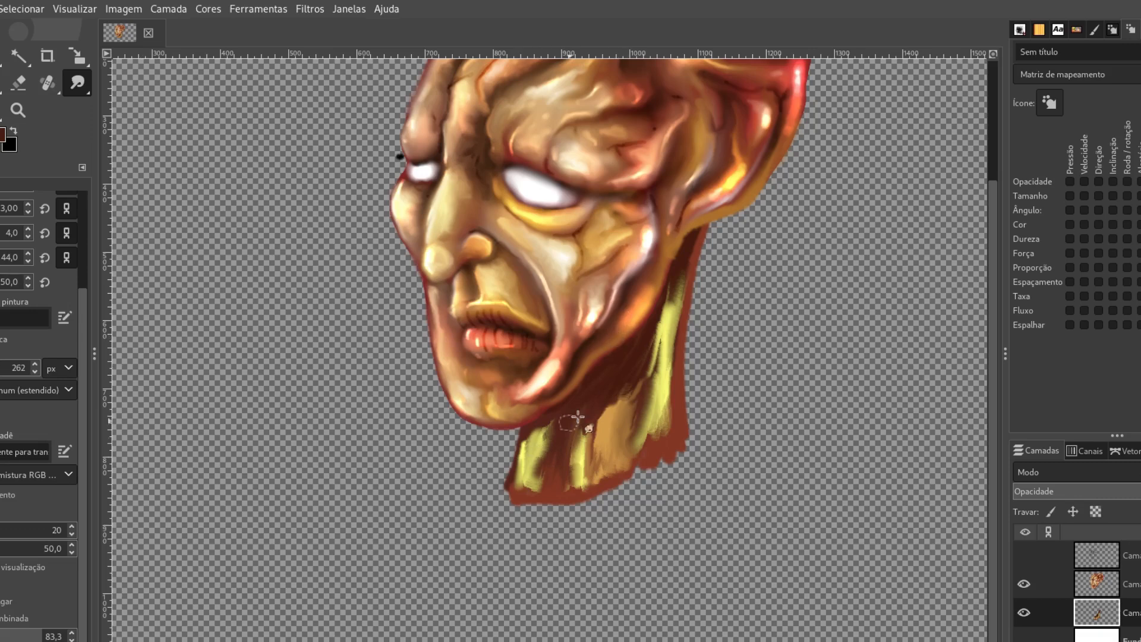
{"action": "mouse_move", "coordinate": [635, 381]}
{"action": "left_mouse_down"}
{"action": "mouse_move", "coordinate": [593, 492]}
{"action": "mouse_move", "coordinate": [588, 471]}
{"action": "mouse_move", "coordinate": [540, 538]}
{"action": "mouse_move", "coordinate": [542, 516]}
{"action": "mouse_move", "coordinate": [527, 568]}
{"action": "left_mouse_up"}
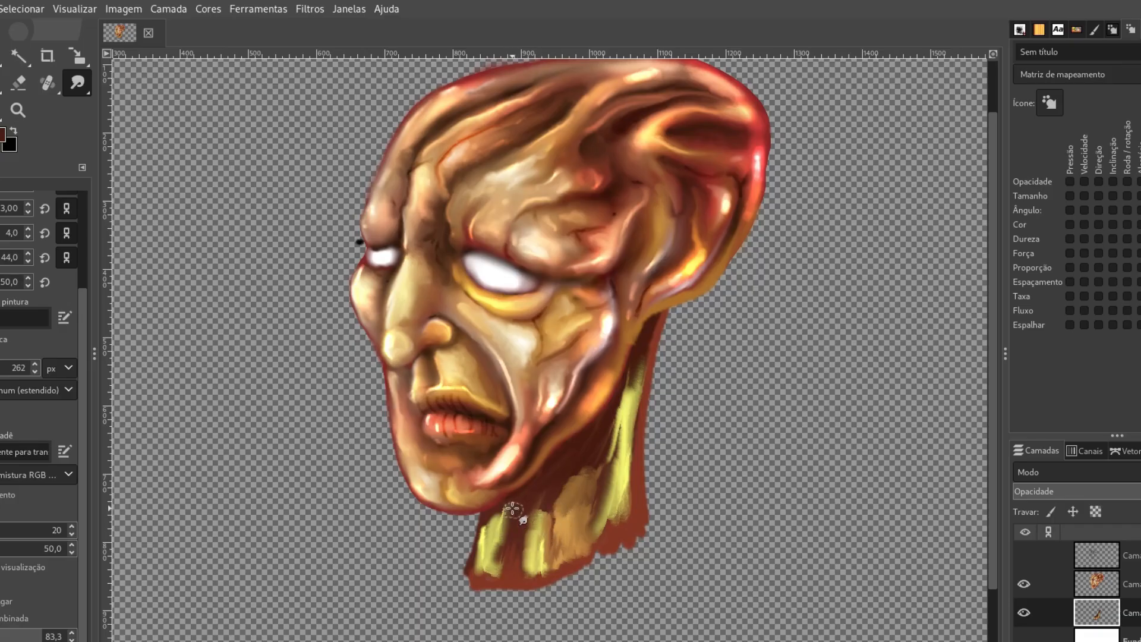
{"action": "left_click_drag", "start_coordinate": [509, 516], "coordinate": [501, 558]}
{"action": "mouse_move", "coordinate": [617, 415]}
{"action": "left_mouse_down"}
{"action": "mouse_move", "coordinate": [644, 345]}
{"action": "mouse_move", "coordinate": [605, 507]}
{"action": "mouse_move", "coordinate": [600, 459]}
{"action": "mouse_move", "coordinate": [603, 540]}
{"action": "mouse_move", "coordinate": [597, 461]}
{"action": "mouse_move", "coordinate": [597, 505]}
{"action": "mouse_move", "coordinate": [593, 470]}
{"action": "mouse_move", "coordinate": [588, 508]}
{"action": "mouse_move", "coordinate": [586, 461]}
{"action": "mouse_move", "coordinate": [579, 481]}
{"action": "mouse_move", "coordinate": [565, 479]}
{"action": "mouse_move", "coordinate": [553, 528]}
{"action": "mouse_move", "coordinate": [555, 474]}
{"action": "mouse_move", "coordinate": [545, 556]}
{"action": "mouse_move", "coordinate": [545, 513]}
{"action": "left_mouse_up"}
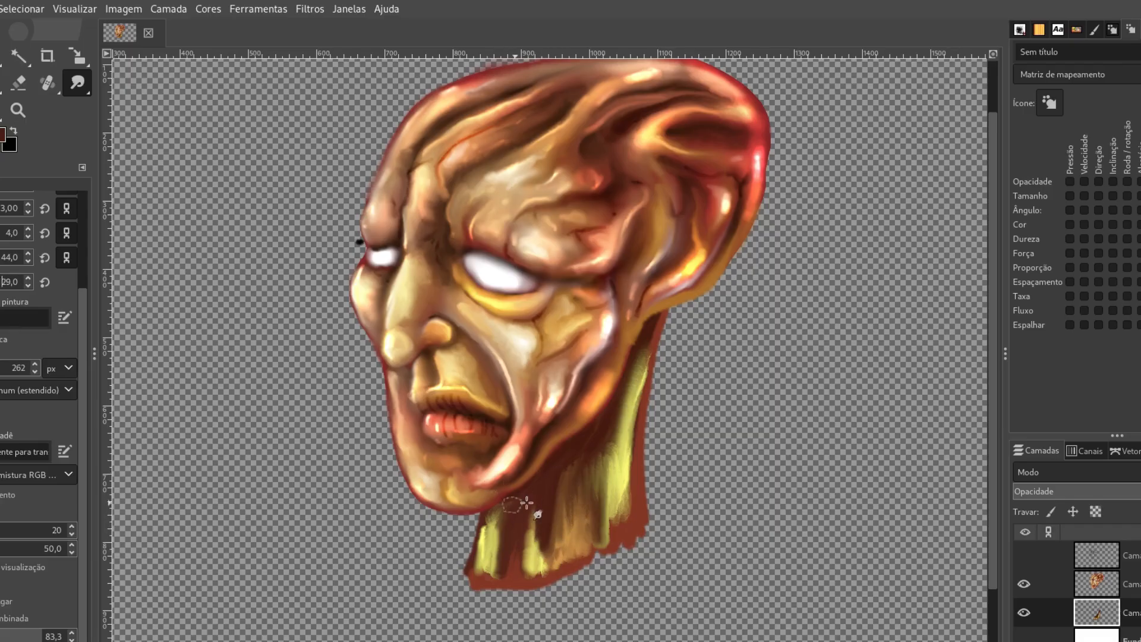
{"action": "left_click_drag", "start_coordinate": [534, 561], "coordinate": [523, 548]}
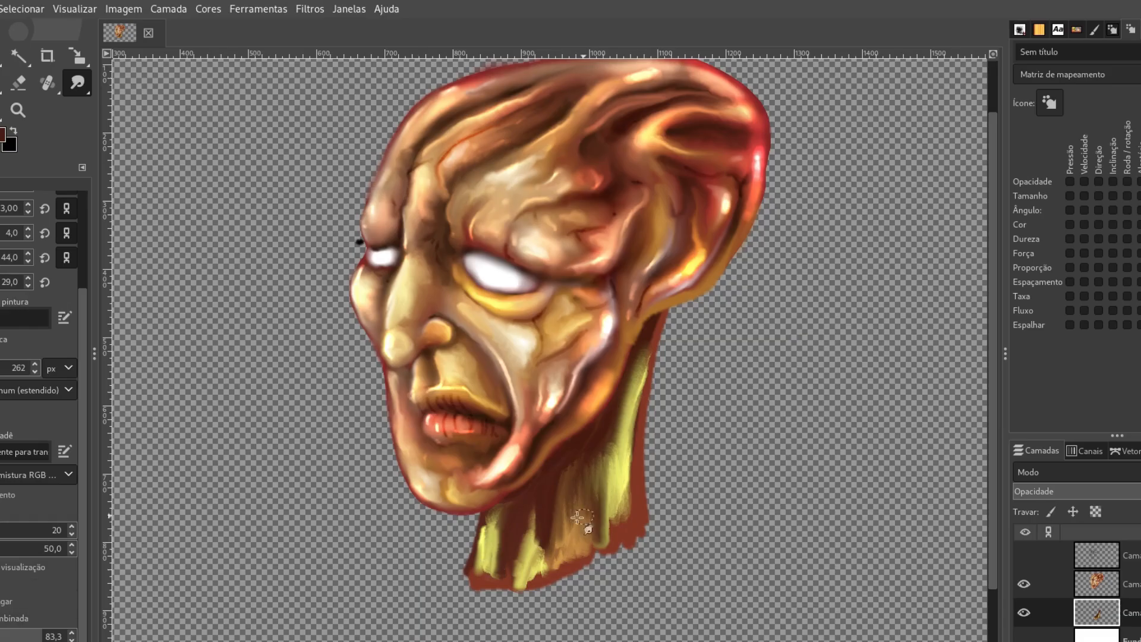
- Smudge the ochre middle and the long yellow highlight at the back of the neck to soften their edges
{"action": "left_click_drag", "start_coordinate": [525, 553], "coordinate": [555, 562]}
{"action": "mouse_move", "coordinate": [576, 476]}
{"action": "left_mouse_down"}
{"action": "mouse_move", "coordinate": [547, 560]}
{"action": "mouse_move", "coordinate": [563, 493]}
{"action": "mouse_move", "coordinate": [527, 573]}
{"action": "mouse_move", "coordinate": [566, 508]}
{"action": "left_mouse_up"}
{"action": "left_click_drag", "start_coordinate": [593, 455], "coordinate": [574, 517]}
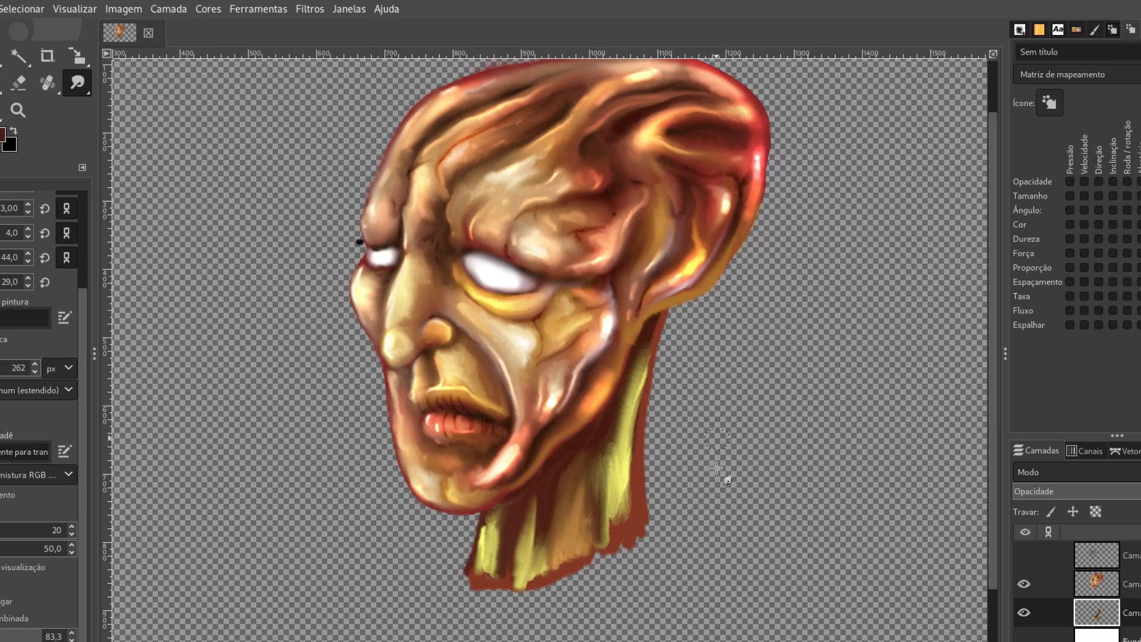
{"action": "left_click_drag", "start_coordinate": [603, 509], "coordinate": [609, 462]}
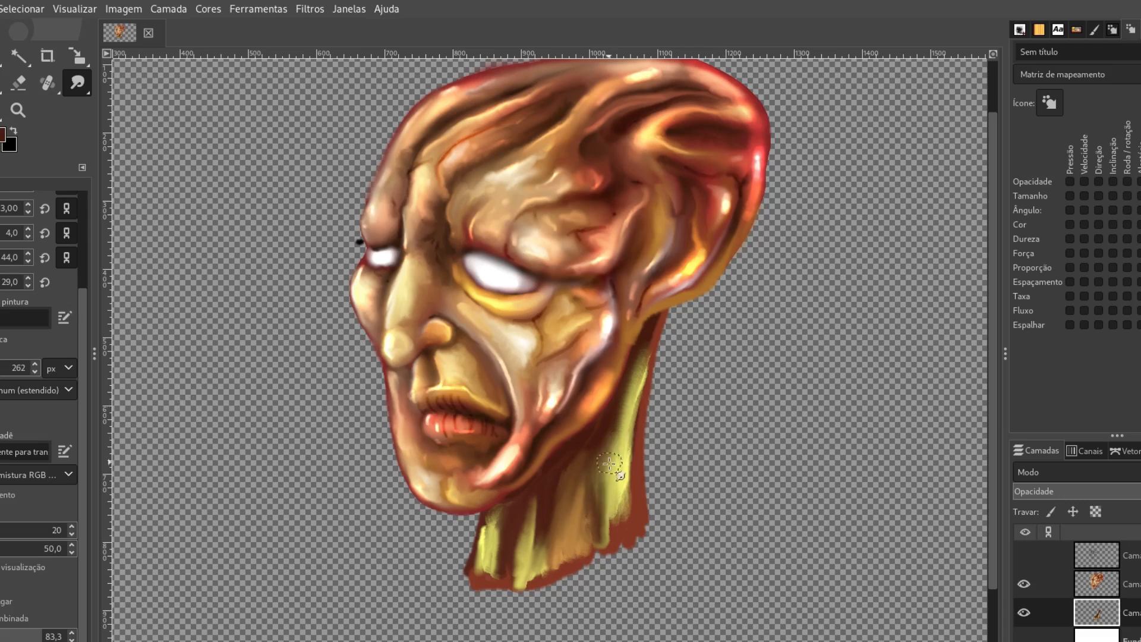
{"action": "mouse_move", "coordinate": [636, 382]}
{"action": "left_mouse_down"}
{"action": "mouse_move", "coordinate": [654, 331]}
{"action": "mouse_move", "coordinate": [623, 457]}
{"action": "left_mouse_up"}
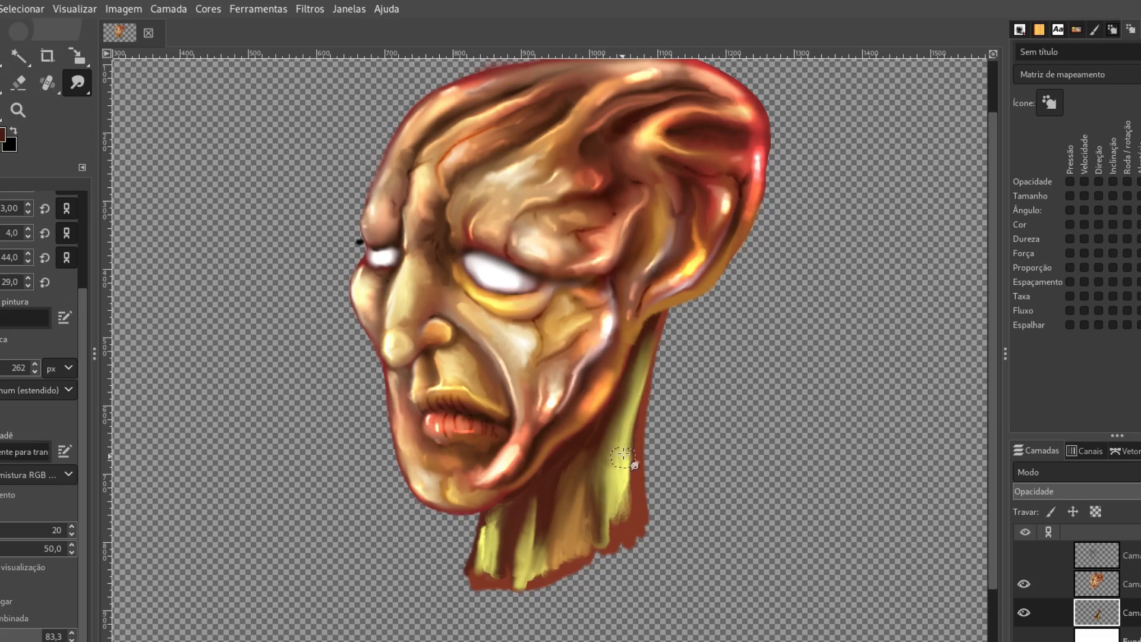
{"action": "mouse_move", "coordinate": [634, 406]}
{"action": "left_mouse_down"}
{"action": "mouse_move", "coordinate": [639, 470]}
{"action": "mouse_move", "coordinate": [622, 505]}
{"action": "left_mouse_up"}
- Smudge the neck colors into smooth diagonal folds and pull a crossing tendon from the lower back edge toward the jaw
{"action": "mouse_move", "coordinate": [596, 462]}
{"action": "left_mouse_down"}
{"action": "mouse_move", "coordinate": [600, 426]}
{"action": "mouse_move", "coordinate": [611, 519]}
{"action": "mouse_move", "coordinate": [634, 491]}
{"action": "mouse_move", "coordinate": [662, 529]}
{"action": "mouse_move", "coordinate": [638, 487]}
{"action": "mouse_move", "coordinate": [670, 368]}
{"action": "mouse_move", "coordinate": [639, 511]}
{"action": "mouse_move", "coordinate": [629, 498]}
{"action": "mouse_move", "coordinate": [596, 574]}
{"action": "mouse_move", "coordinate": [599, 552]}
{"action": "mouse_move", "coordinate": [580, 543]}
{"action": "mouse_move", "coordinate": [549, 595]}
{"action": "mouse_move", "coordinate": [542, 582]}
{"action": "mouse_move", "coordinate": [506, 618]}
{"action": "mouse_move", "coordinate": [518, 565]}
{"action": "mouse_move", "coordinate": [501, 621]}
{"action": "mouse_move", "coordinate": [590, 594]}
{"action": "mouse_move", "coordinate": [555, 612]}
{"action": "mouse_move", "coordinate": [669, 526]}
{"action": "mouse_move", "coordinate": [648, 552]}
{"action": "mouse_move", "coordinate": [665, 525]}
{"action": "mouse_move", "coordinate": [665, 414]}
{"action": "mouse_move", "coordinate": [659, 500]}
{"action": "mouse_move", "coordinate": [690, 307]}
{"action": "mouse_move", "coordinate": [657, 457]}
{"action": "mouse_move", "coordinate": [675, 309]}
{"action": "mouse_move", "coordinate": [662, 375]}
{"action": "mouse_move", "coordinate": [681, 280]}
{"action": "mouse_move", "coordinate": [683, 293]}
{"action": "mouse_move", "coordinate": [702, 256]}
{"action": "mouse_move", "coordinate": [635, 472]}
{"action": "mouse_move", "coordinate": [631, 381]}
{"action": "mouse_move", "coordinate": [622, 412]}
{"action": "mouse_move", "coordinate": [665, 327]}
{"action": "mouse_move", "coordinate": [626, 416]}
{"action": "mouse_move", "coordinate": [608, 506]}
{"action": "mouse_move", "coordinate": [618, 433]}
{"action": "mouse_move", "coordinate": [598, 561]}
{"action": "mouse_move", "coordinate": [614, 485]}
{"action": "mouse_move", "coordinate": [562, 512]}
{"action": "mouse_move", "coordinate": [552, 484]}
{"action": "mouse_move", "coordinate": [617, 400]}
{"action": "mouse_move", "coordinate": [537, 522]}
{"action": "mouse_move", "coordinate": [521, 484]}
{"action": "mouse_move", "coordinate": [466, 590]}
{"action": "mouse_move", "coordinate": [438, 612]}
{"action": "mouse_move", "coordinate": [447, 554]}
{"action": "mouse_move", "coordinate": [458, 604]}
{"action": "mouse_move", "coordinate": [473, 546]}
{"action": "mouse_move", "coordinate": [461, 616]}
{"action": "mouse_move", "coordinate": [476, 547]}
{"action": "mouse_move", "coordinate": [469, 556]}
{"action": "mouse_move", "coordinate": [466, 532]}
{"action": "mouse_move", "coordinate": [453, 588]}
{"action": "mouse_move", "coordinate": [470, 538]}
{"action": "mouse_move", "coordinate": [521, 525]}
{"action": "left_mouse_up"}
{"action": "mouse_move", "coordinate": [486, 562]}
{"action": "left_mouse_down"}
{"action": "mouse_move", "coordinate": [444, 586]}
{"action": "mouse_move", "coordinate": [417, 627]}
{"action": "mouse_move", "coordinate": [483, 517]}
{"action": "mouse_move", "coordinate": [433, 562]}
{"action": "mouse_move", "coordinate": [503, 514]}
{"action": "mouse_move", "coordinate": [492, 506]}
{"action": "mouse_move", "coordinate": [471, 553]}
{"action": "mouse_move", "coordinate": [533, 473]}
{"action": "left_mouse_up"}
{"action": "mouse_move", "coordinate": [452, 559]}
{"action": "left_mouse_down"}
{"action": "mouse_move", "coordinate": [420, 596]}
{"action": "mouse_move", "coordinate": [508, 543]}
{"action": "mouse_move", "coordinate": [583, 460]}
{"action": "mouse_move", "coordinate": [554, 507]}
{"action": "mouse_move", "coordinate": [592, 422]}
{"action": "mouse_move", "coordinate": [581, 459]}
{"action": "mouse_move", "coordinate": [589, 452]}
{"action": "mouse_move", "coordinate": [514, 526]}
{"action": "mouse_move", "coordinate": [381, 624]}
{"action": "left_mouse_up"}
{"action": "mouse_move", "coordinate": [581, 395]}
{"action": "left_mouse_down"}
{"action": "mouse_move", "coordinate": [583, 453]}
{"action": "mouse_move", "coordinate": [396, 636]}
{"action": "left_mouse_up"}
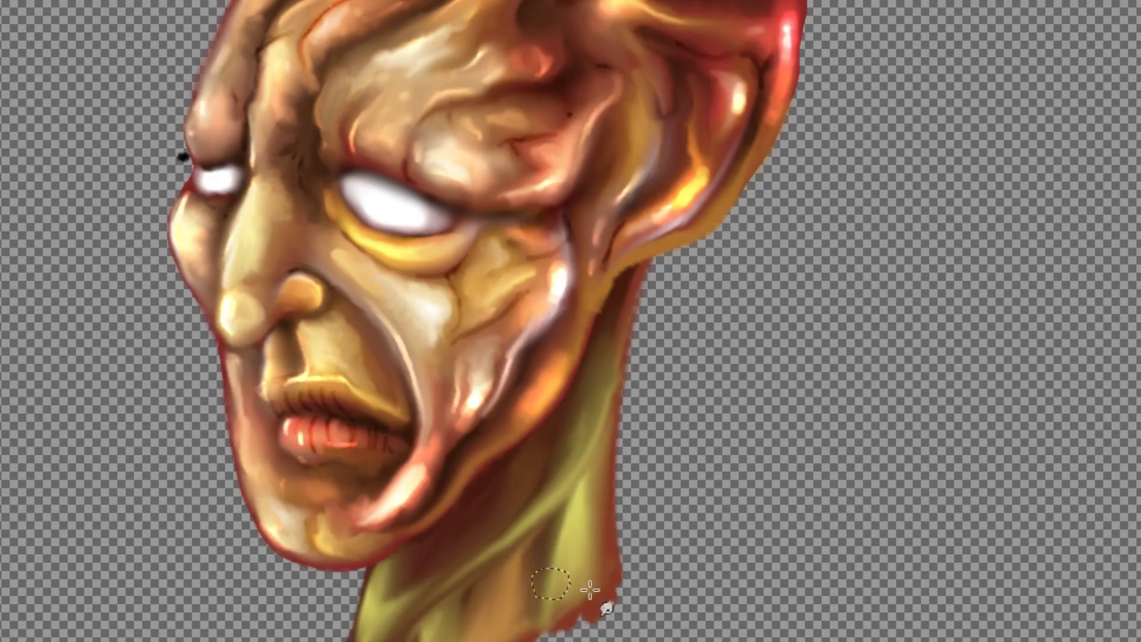
{"action": "mouse_move", "coordinate": [568, 591]}
{"action": "left_mouse_down"}
{"action": "mouse_move", "coordinate": [545, 574]}
{"action": "mouse_move", "coordinate": [485, 491]}
{"action": "left_mouse_up"}
{"action": "mouse_move", "coordinate": [573, 565]}
{"action": "left_mouse_down"}
{"action": "mouse_move", "coordinate": [513, 542]}
{"action": "mouse_move", "coordinate": [484, 494]}
{"action": "mouse_move", "coordinate": [486, 508]}
{"action": "mouse_move", "coordinate": [525, 545]}
{"action": "mouse_move", "coordinate": [498, 487]}
{"action": "left_mouse_up"}
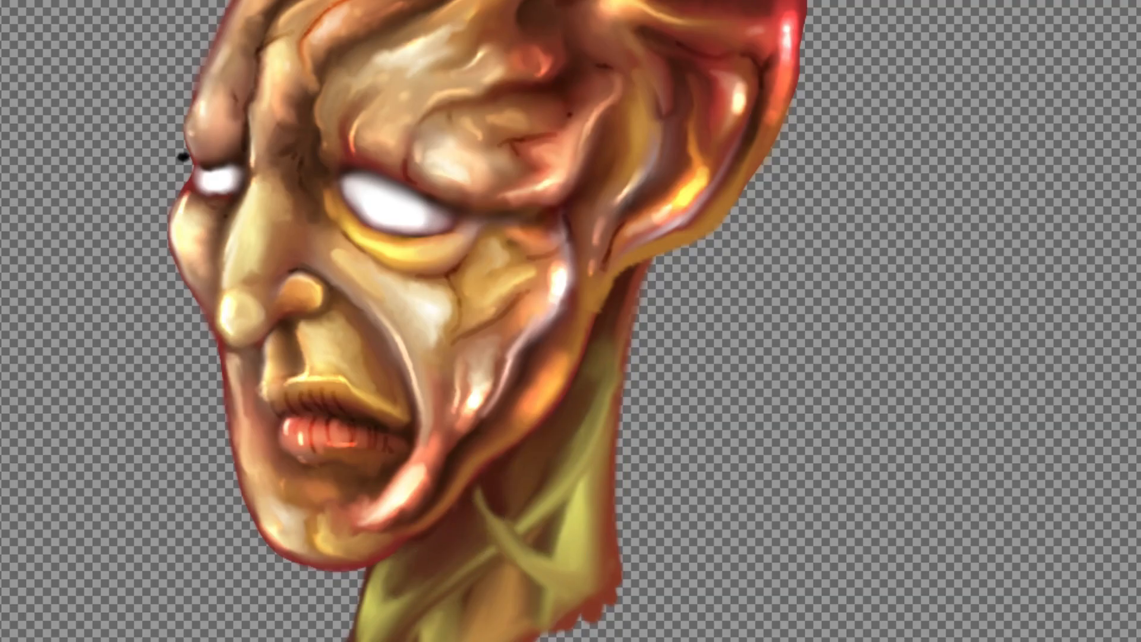
- Dodge the highlights on the neck's back portion and along its tendons
{"action": "left_click_drag", "start_coordinate": [580, 529], "coordinate": [585, 558]}
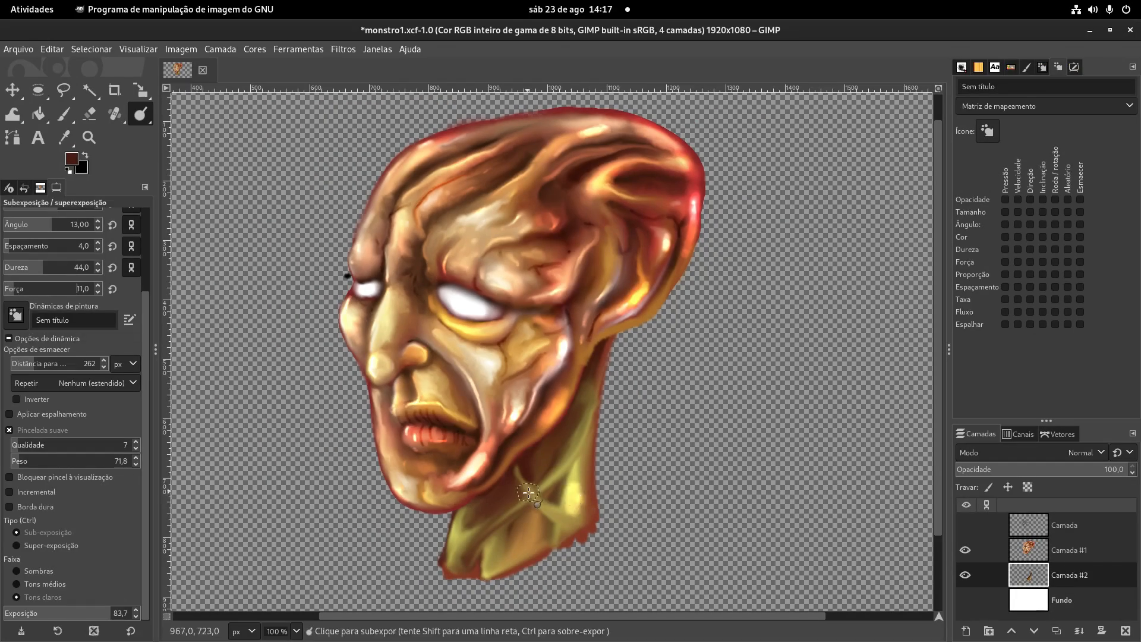
{"action": "mouse_move", "coordinate": [529, 493]}
{"action": "left_mouse_down"}
{"action": "mouse_move", "coordinate": [584, 529]}
{"action": "mouse_move", "coordinate": [574, 510]}
{"action": "left_mouse_up"}
{"action": "mouse_move", "coordinate": [587, 420]}
{"action": "left_mouse_down"}
{"action": "mouse_move", "coordinate": [598, 379]}
{"action": "mouse_move", "coordinate": [579, 440]}
{"action": "left_mouse_up"}
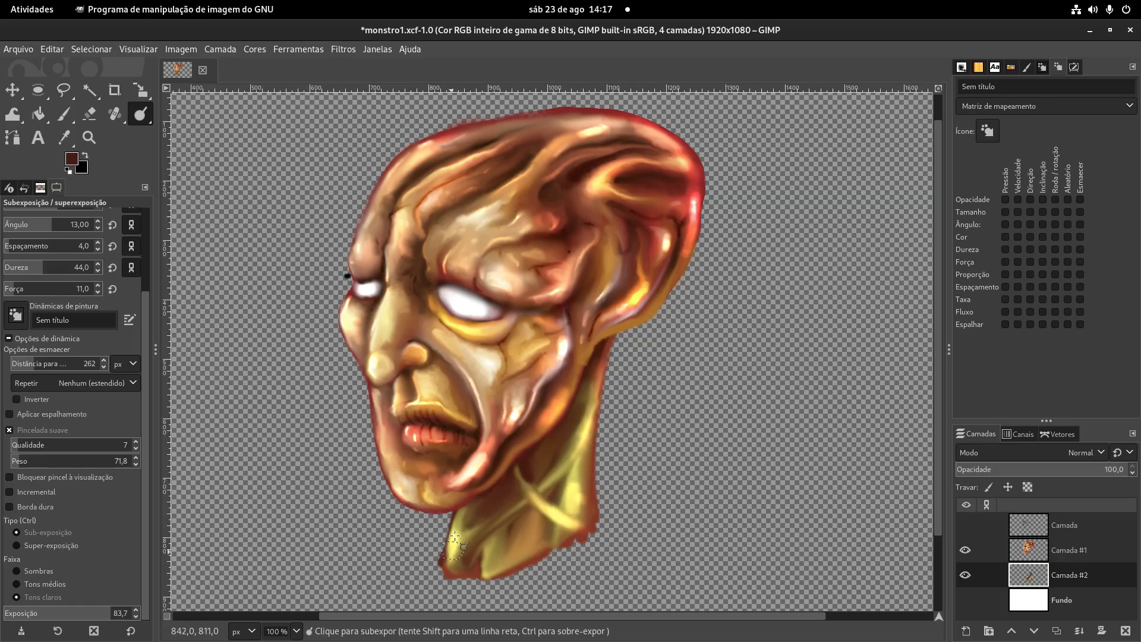
- Burn the shadows between the neck's folds and smudge the lower front of the neck to blend them
{"action": "key", "text": "ctrl"}
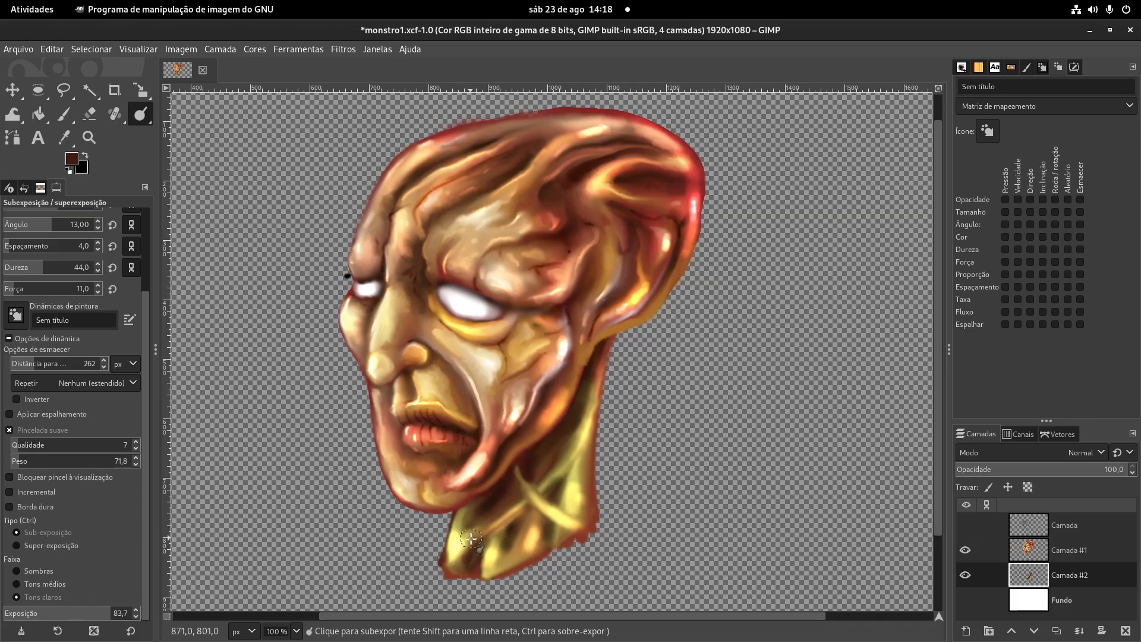
{"action": "key", "text": "s"}
{"action": "left_click_drag", "start_coordinate": [462, 557], "coordinate": [478, 554]}
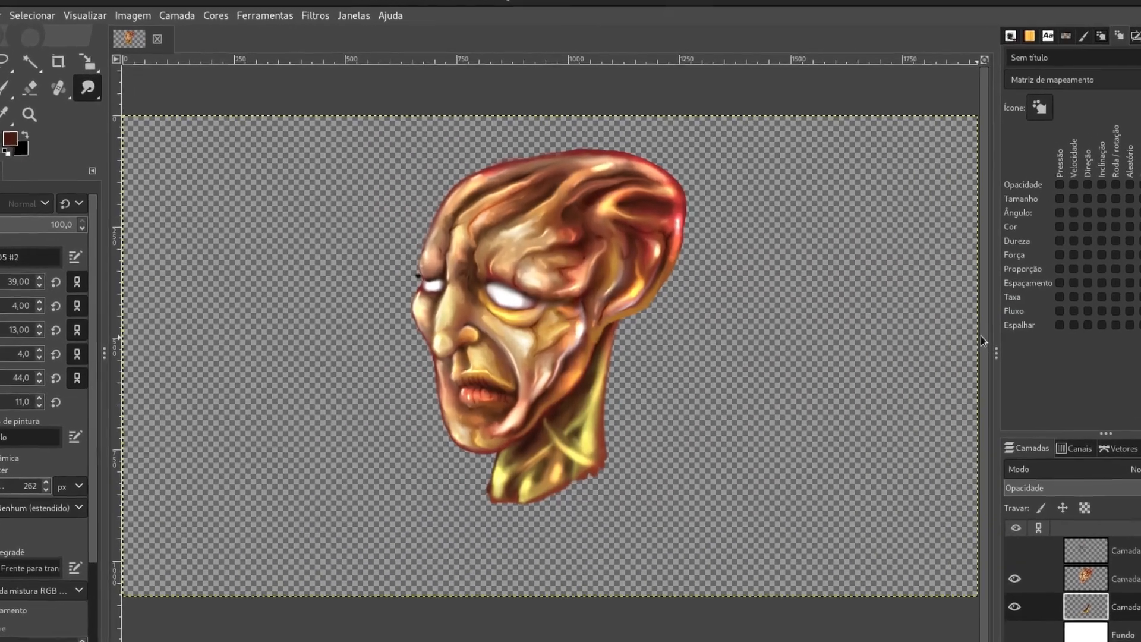
- Dodge bright highlights along the neck's back edge, the crossing tendons and the lower folds
{"action": "key", "text": "plus"}
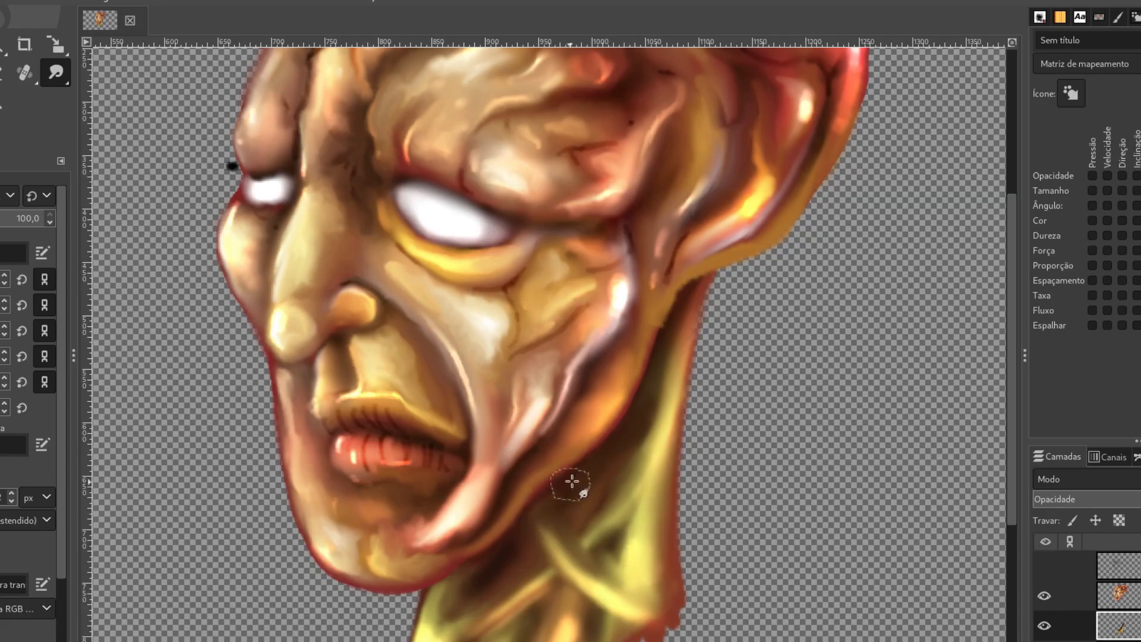
{"action": "left_click_drag", "start_coordinate": [56, 72], "coordinate": [102, 119]}
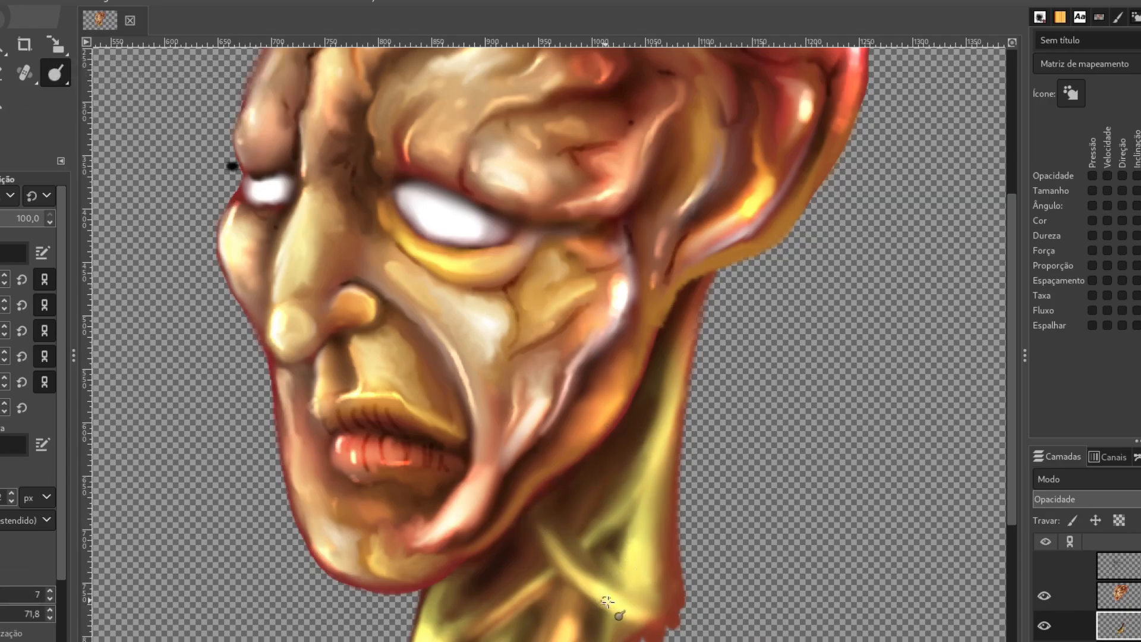
{"action": "left_click_drag", "start_coordinate": [665, 587], "coordinate": [670, 422]}
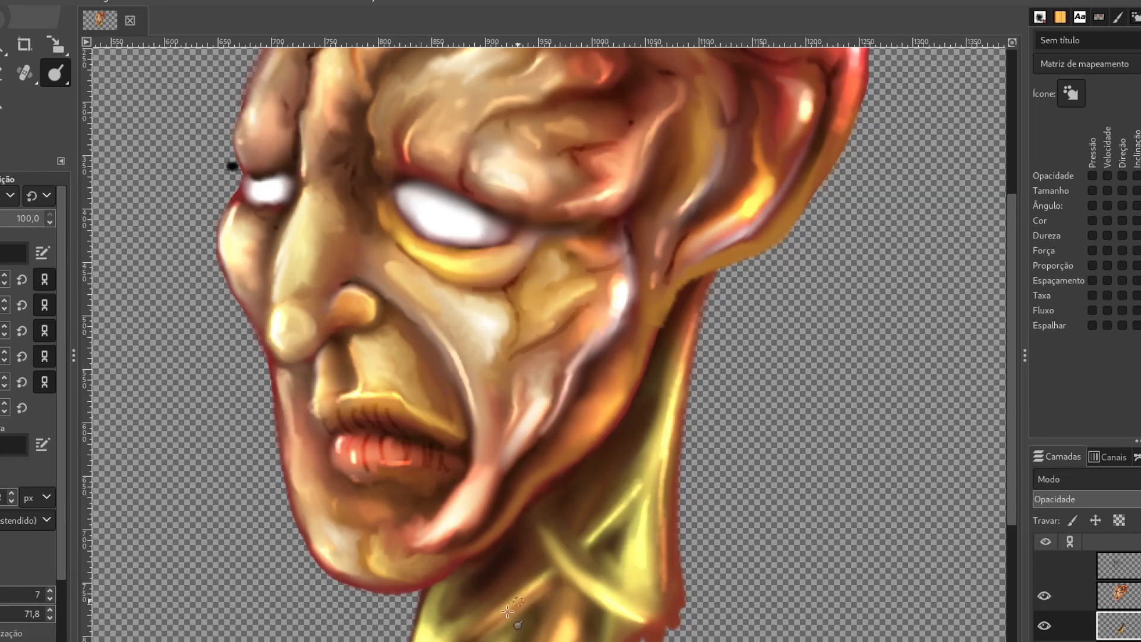
{"action": "left_click_drag", "start_coordinate": [574, 545], "coordinate": [699, 336]}
{"action": "left_click_drag", "start_coordinate": [601, 420], "coordinate": [562, 459]}
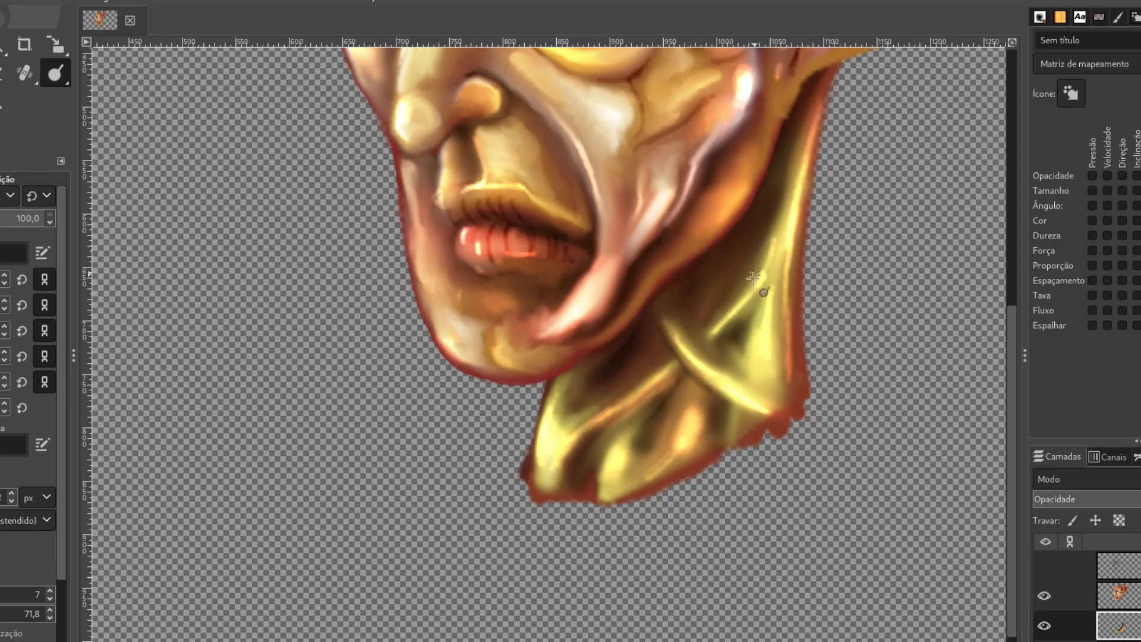
- Smudge the neck's front fold, lower highlights and crossing tendon to soften the brightened areas
{"action": "key", "text": "s"}
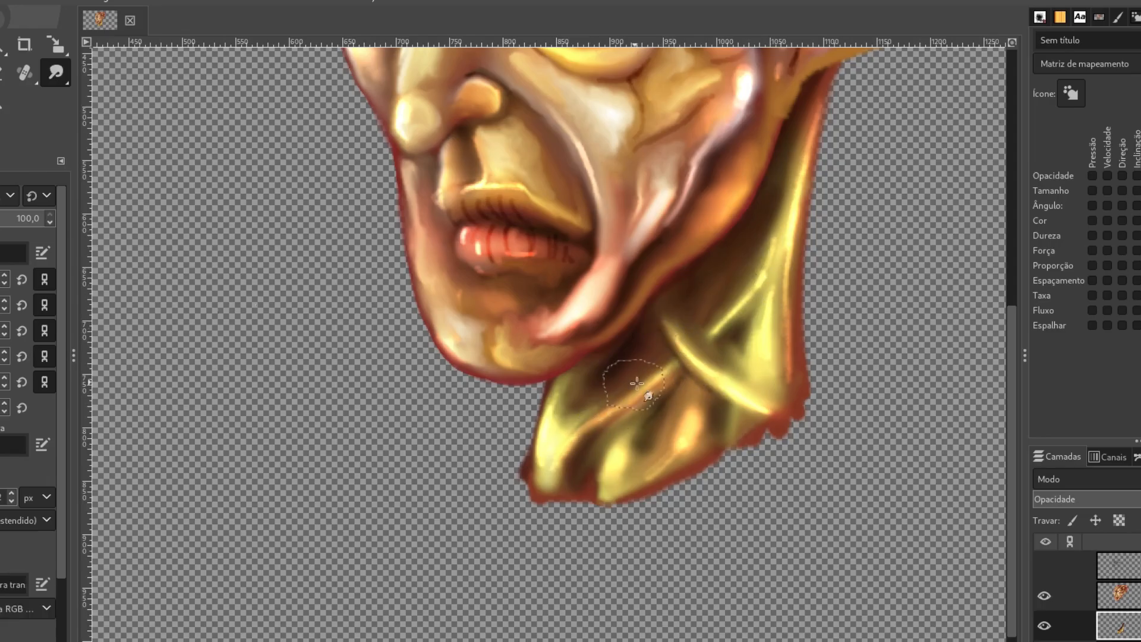
{"action": "mouse_move", "coordinate": [577, 419]}
{"action": "left_mouse_down"}
{"action": "mouse_move", "coordinate": [556, 430]}
{"action": "mouse_move", "coordinate": [662, 384]}
{"action": "left_mouse_up"}
{"action": "mouse_move", "coordinate": [571, 454]}
{"action": "left_mouse_down"}
{"action": "mouse_move", "coordinate": [563, 478]}
{"action": "mouse_move", "coordinate": [621, 437]}
{"action": "mouse_move", "coordinate": [596, 483]}
{"action": "mouse_move", "coordinate": [576, 493]}
{"action": "left_mouse_up"}
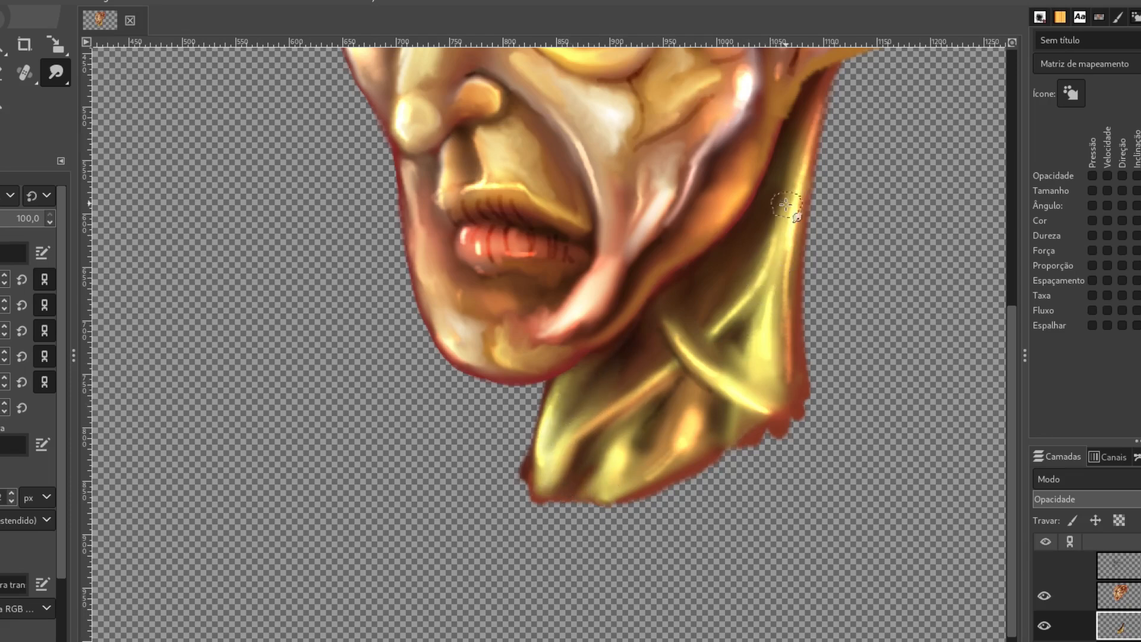
{"action": "mouse_move", "coordinate": [752, 434]}
{"action": "left_mouse_down"}
{"action": "mouse_move", "coordinate": [712, 417]}
{"action": "mouse_move", "coordinate": [607, 490]}
{"action": "left_mouse_up"}
{"action": "left_click_drag", "start_coordinate": [679, 341], "coordinate": [660, 300]}
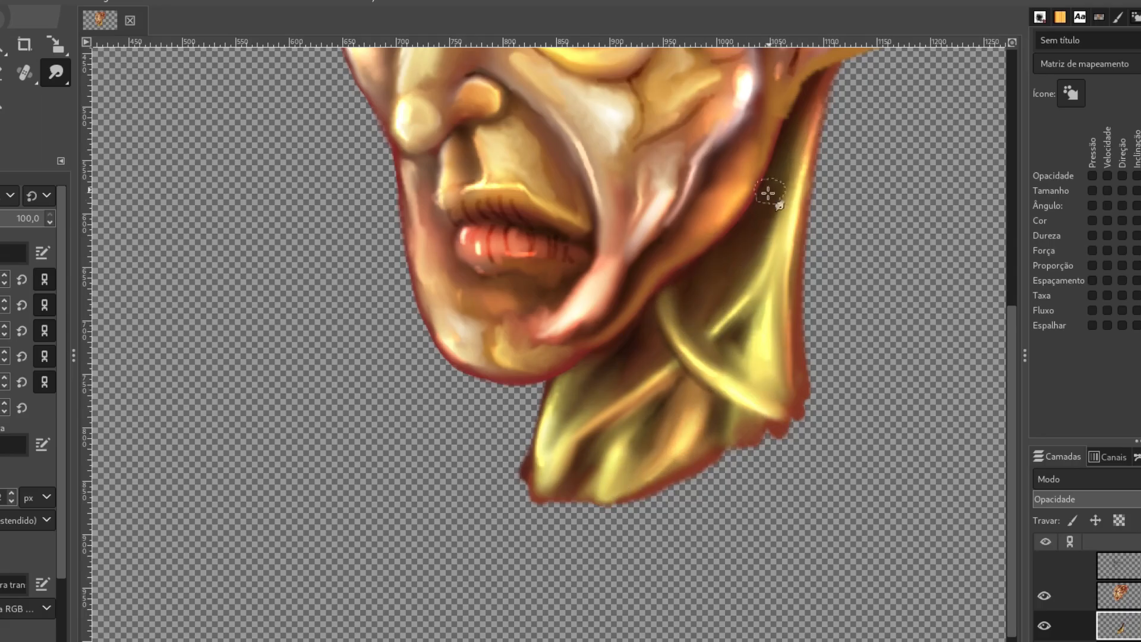
{"action": "left_click_drag", "start_coordinate": [742, 355], "coordinate": [719, 348]}
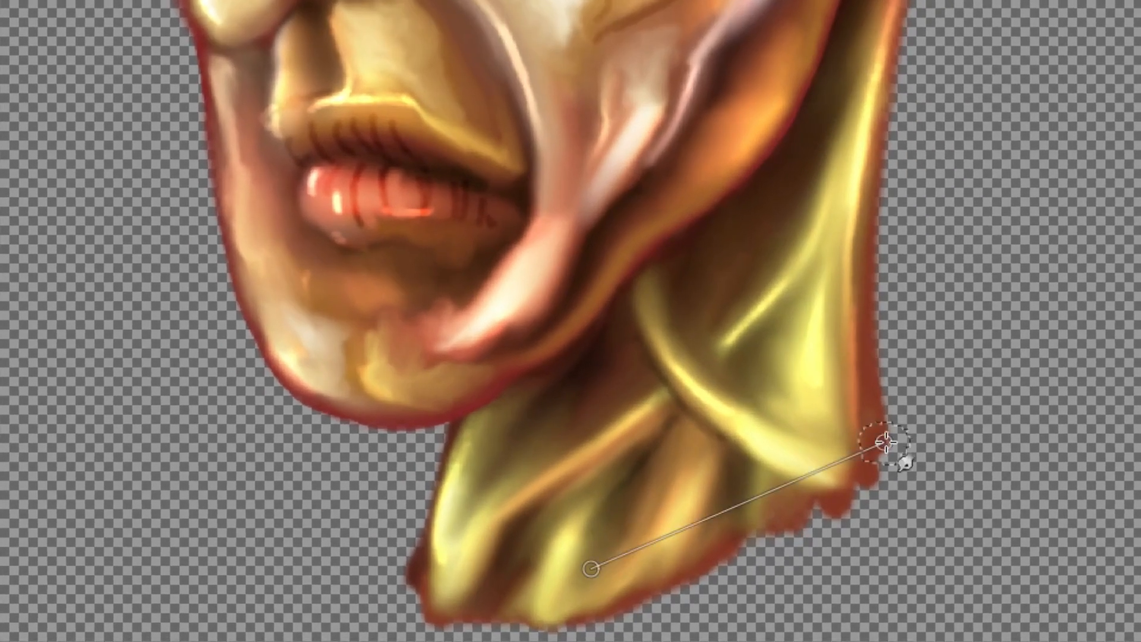
- Paint a reddish-brown band along the neck's lower edge with the Paintbrush
{"action": "key", "text": "p"}
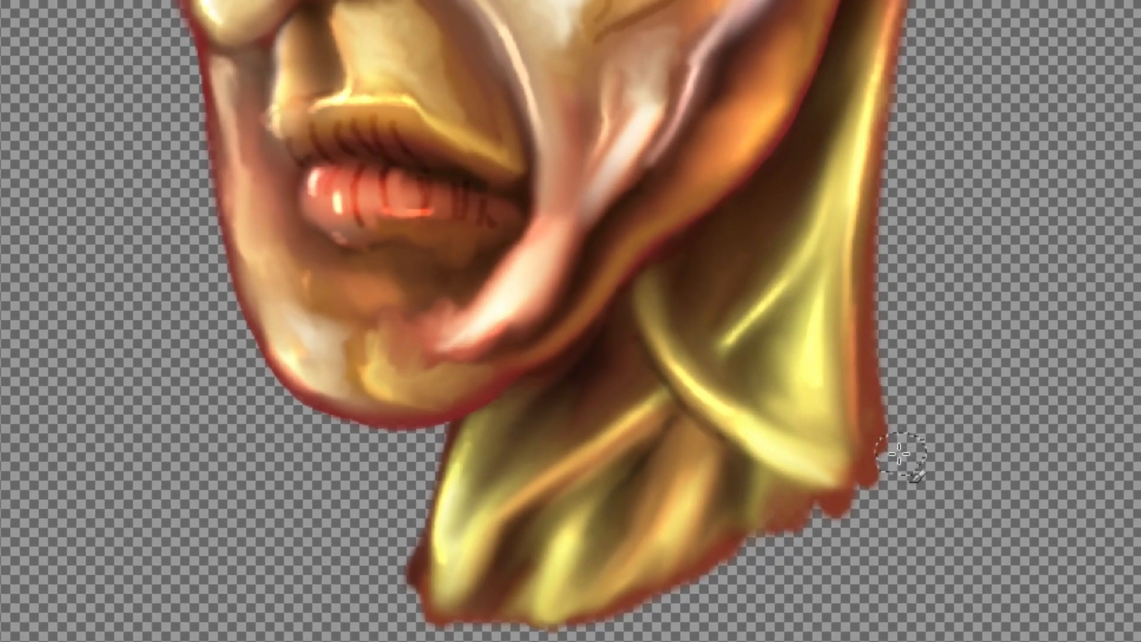
{"action": "left_click", "coordinate": [879, 431], "text": "ctrl"}
{"action": "left_click_drag", "start_coordinate": [760, 593], "coordinate": [751, 543]}
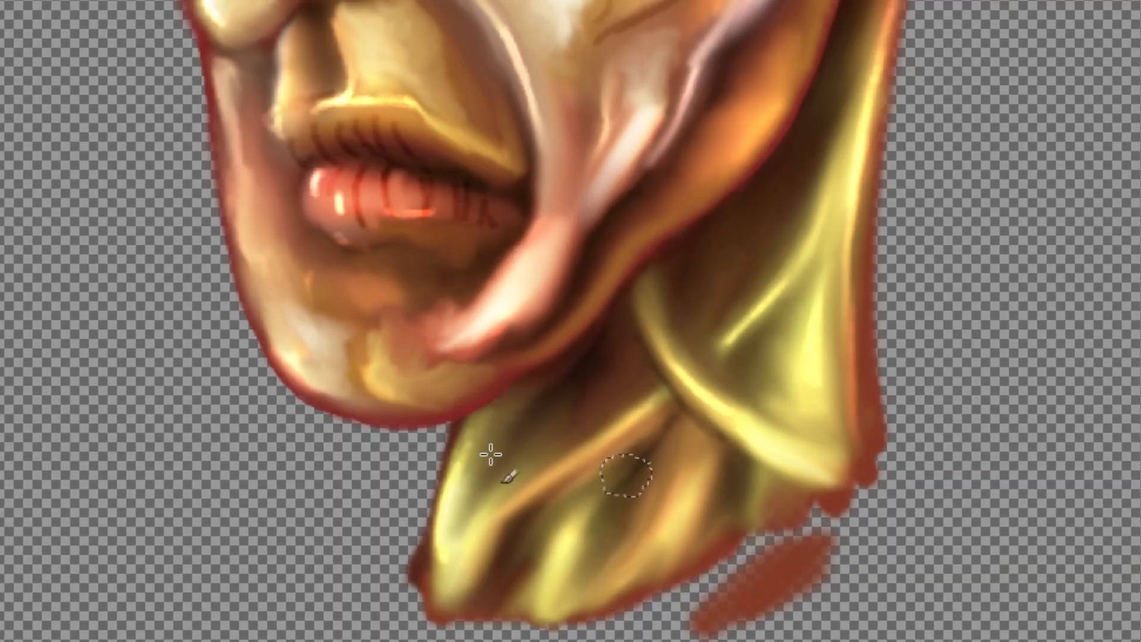
{"action": "mouse_move", "coordinate": [777, 593]}
{"action": "left_mouse_down"}
{"action": "mouse_move", "coordinate": [631, 636]}
{"action": "mouse_move", "coordinate": [647, 636]}
{"action": "left_mouse_up"}
{"action": "scroll", "coordinate": [647, 636], "scroll_direction": "down", "scroll_amount": 1}
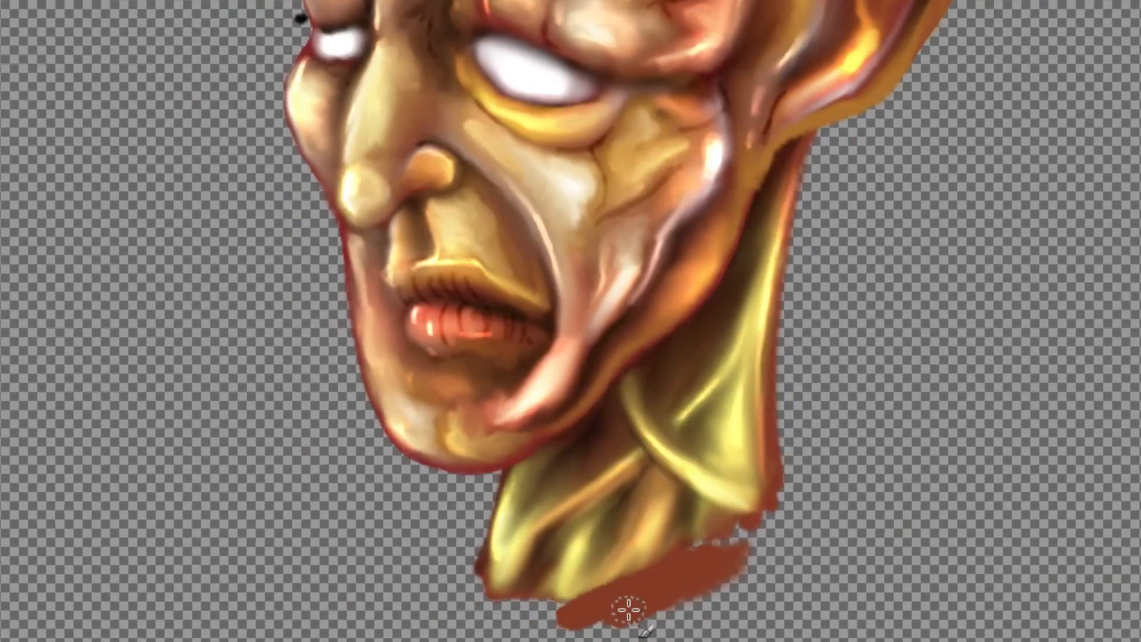
{"action": "mouse_move", "coordinate": [666, 406]}
{"action": "left_mouse_down"}
{"action": "mouse_move", "coordinate": [606, 449]}
{"action": "mouse_move", "coordinate": [643, 418]}
{"action": "mouse_move", "coordinate": [667, 417]}
{"action": "mouse_move", "coordinate": [527, 491]}
{"action": "mouse_move", "coordinate": [422, 480]}
{"action": "left_mouse_up"}
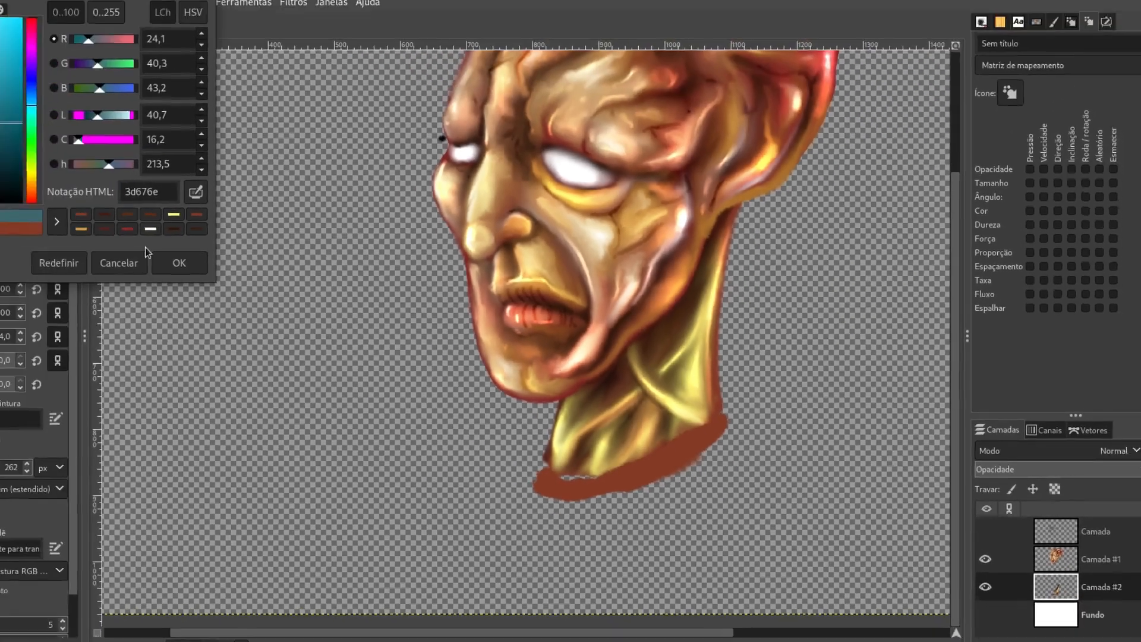
- Switch the paint color to teal and paint a garment's collar and shoulder outline below the neck on layer Camada #2
{"action": "left_click", "coordinate": [178, 263]}
{"action": "mouse_move", "coordinate": [555, 484]}
{"action": "left_mouse_down"}
{"action": "mouse_move", "coordinate": [624, 479]}
{"action": "mouse_move", "coordinate": [719, 444]}
{"action": "mouse_move", "coordinate": [654, 476]}
{"action": "mouse_move", "coordinate": [561, 485]}
{"action": "mouse_move", "coordinate": [671, 500]}
{"action": "mouse_move", "coordinate": [461, 514]}
{"action": "mouse_move", "coordinate": [544, 495]}
{"action": "left_mouse_up"}
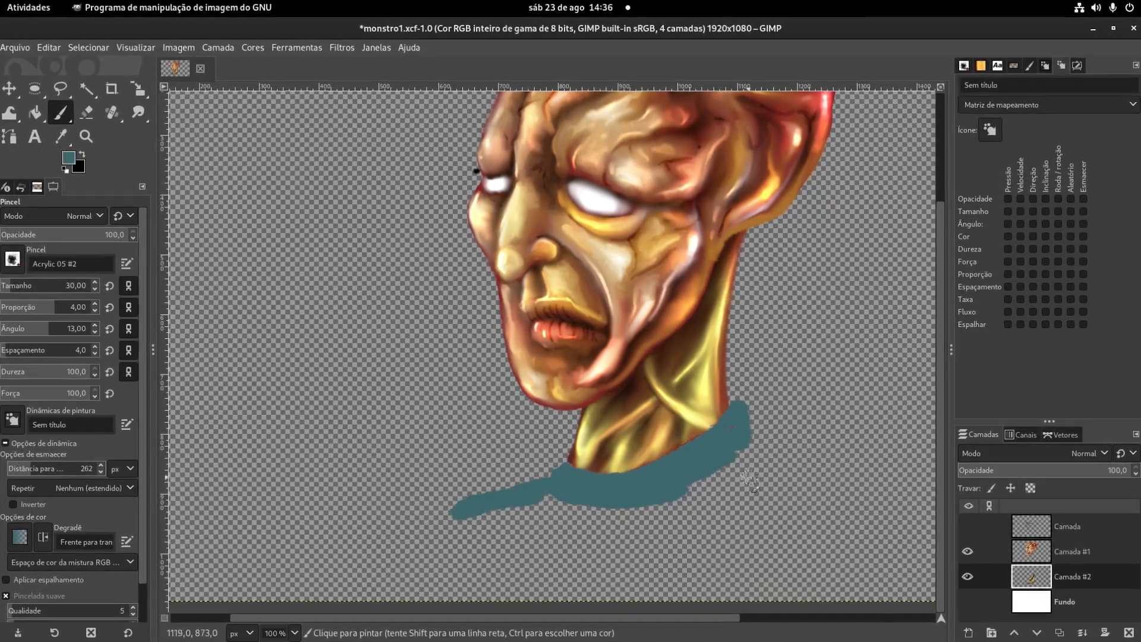
{"action": "left_click_drag", "start_coordinate": [753, 475], "coordinate": [545, 376]}
{"action": "left_click_drag", "start_coordinate": [539, 336], "coordinate": [694, 467]}
{"action": "mouse_move", "coordinate": [694, 467]}
{"action": "left_mouse_down"}
{"action": "mouse_move", "coordinate": [548, 357]}
{"action": "mouse_move", "coordinate": [637, 436]}
{"action": "left_mouse_up"}
{"action": "mouse_move", "coordinate": [636, 435]}
{"action": "left_mouse_down"}
{"action": "mouse_move", "coordinate": [528, 355]}
{"action": "mouse_move", "coordinate": [630, 452]}
{"action": "mouse_move", "coordinate": [517, 395]}
{"action": "mouse_move", "coordinate": [493, 481]}
{"action": "left_mouse_up"}
- Fill the teal garment down to the canvas edge using the 2. Hardness 100 brush at size 51
{"action": "key", "text": "bracketright"}
{"action": "key", "text": "bracketright"}
{"action": "key", "text": "bracketright"}
{"action": "key", "text": "bracketright"}
{"action": "key", "text": "bracketright"}
{"action": "key", "text": "bracketright"}
{"action": "key", "text": "bracketright"}
{"action": "key", "text": "bracketright"}
{"action": "key", "text": "bracketright"}
{"action": "key", "text": "bracketright"}
{"action": "key", "text": "bracketright"}
{"action": "key", "text": "bracketright"}
{"action": "key", "text": "bracketright"}
{"action": "mouse_move", "coordinate": [231, 423]}
{"action": "left_mouse_down"}
{"action": "mouse_move", "coordinate": [256, 473]}
{"action": "mouse_move", "coordinate": [251, 488]}
{"action": "mouse_move", "coordinate": [556, 511]}
{"action": "mouse_move", "coordinate": [366, 476]}
{"action": "mouse_move", "coordinate": [289, 477]}
{"action": "mouse_move", "coordinate": [416, 478]}
{"action": "mouse_move", "coordinate": [364, 447]}
{"action": "mouse_move", "coordinate": [344, 391]}
{"action": "left_mouse_up"}
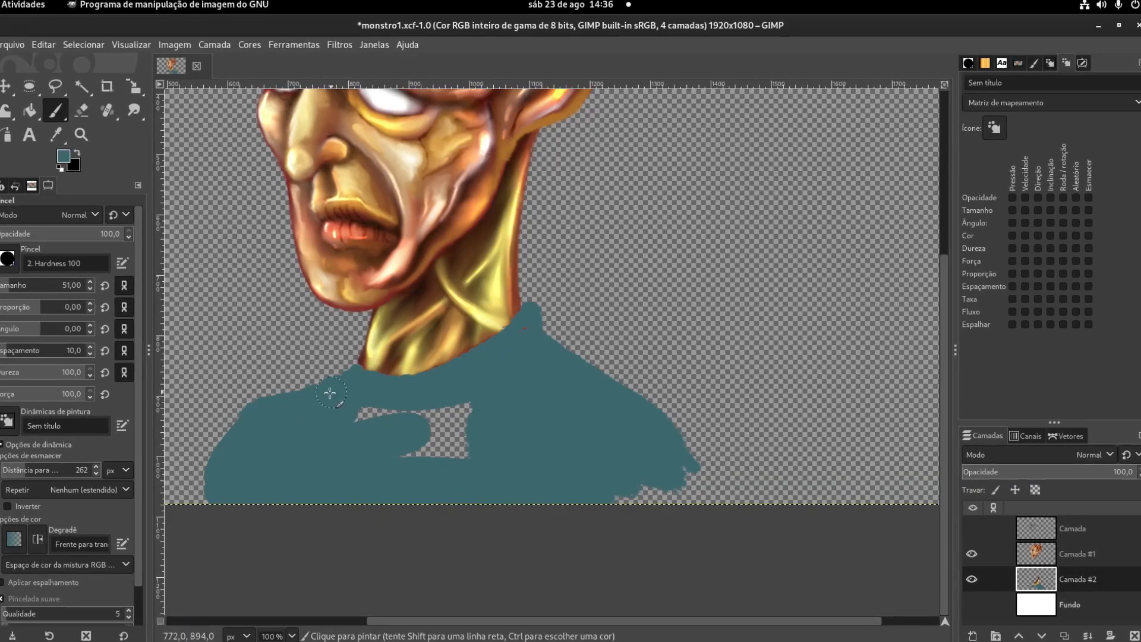
{"action": "mouse_move", "coordinate": [203, 520]}
{"action": "left_mouse_down"}
{"action": "mouse_move", "coordinate": [390, 427]}
{"action": "mouse_move", "coordinate": [388, 441]}
{"action": "mouse_move", "coordinate": [452, 436]}
{"action": "mouse_move", "coordinate": [443, 475]}
{"action": "mouse_move", "coordinate": [705, 507]}
{"action": "mouse_move", "coordinate": [674, 497]}
{"action": "mouse_move", "coordinate": [647, 427]}
{"action": "mouse_move", "coordinate": [706, 496]}
{"action": "left_mouse_up"}
- Reduce the brush size to 24 and clean up the garment's neckline and collar edges
{"action": "key", "text": "bracketleft"}
{"action": "key", "text": "bracketleft"}
{"action": "key", "text": "bracketleft"}
{"action": "key", "text": "bracketleft"}
{"action": "key", "text": "bracketleft"}
{"action": "key", "text": "bracketleft"}
{"action": "key", "text": "bracketleft"}
{"action": "key", "text": "bracketleft"}
{"action": "key", "text": "bracketleft"}
{"action": "key", "text": "bracketleft"}
{"action": "key", "text": "bracketleft"}
{"action": "key", "text": "bracketleft"}
{"action": "key", "text": "bracketleft"}
{"action": "key", "text": "bracketleft"}
{"action": "key", "text": "bracketleft"}
{"action": "key", "text": "bracketleft"}
{"action": "key", "text": "bracketleft"}
{"action": "key", "text": "bracketleft"}
{"action": "key", "text": "bracketleft"}
{"action": "key", "text": "bracketleft"}
{"action": "scroll", "coordinate": [410, 318], "scroll_direction": "up", "scroll_amount": 3}
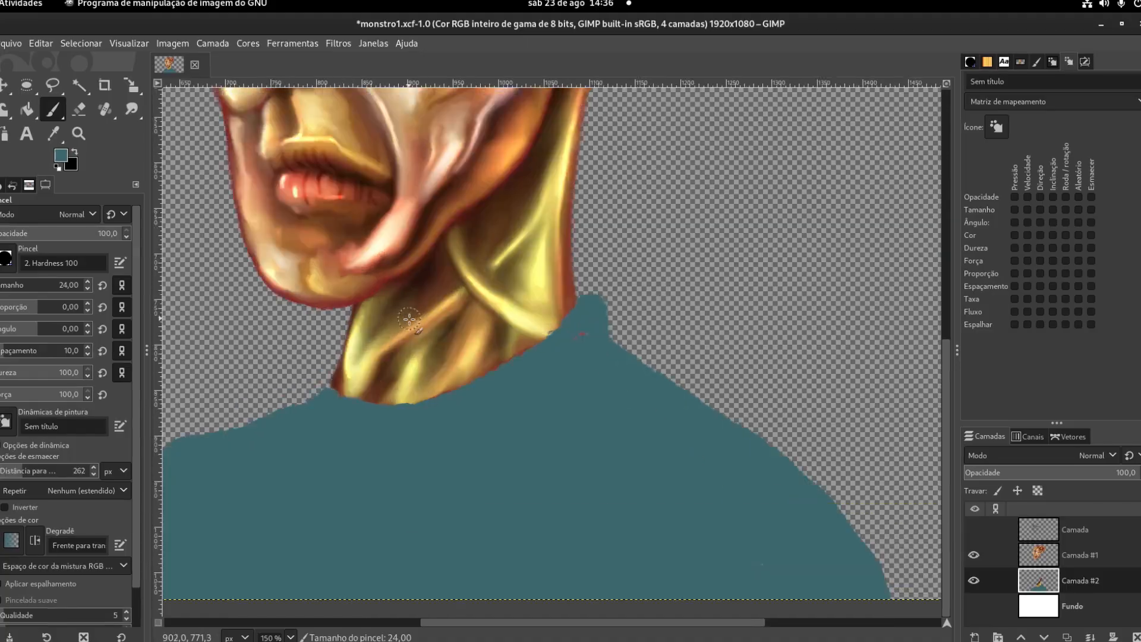
{"action": "mouse_move", "coordinate": [253, 434]}
{"action": "left_mouse_down"}
{"action": "mouse_move", "coordinate": [319, 459]}
{"action": "mouse_move", "coordinate": [466, 459]}
{"action": "mouse_move", "coordinate": [659, 363]}
{"action": "left_mouse_up"}
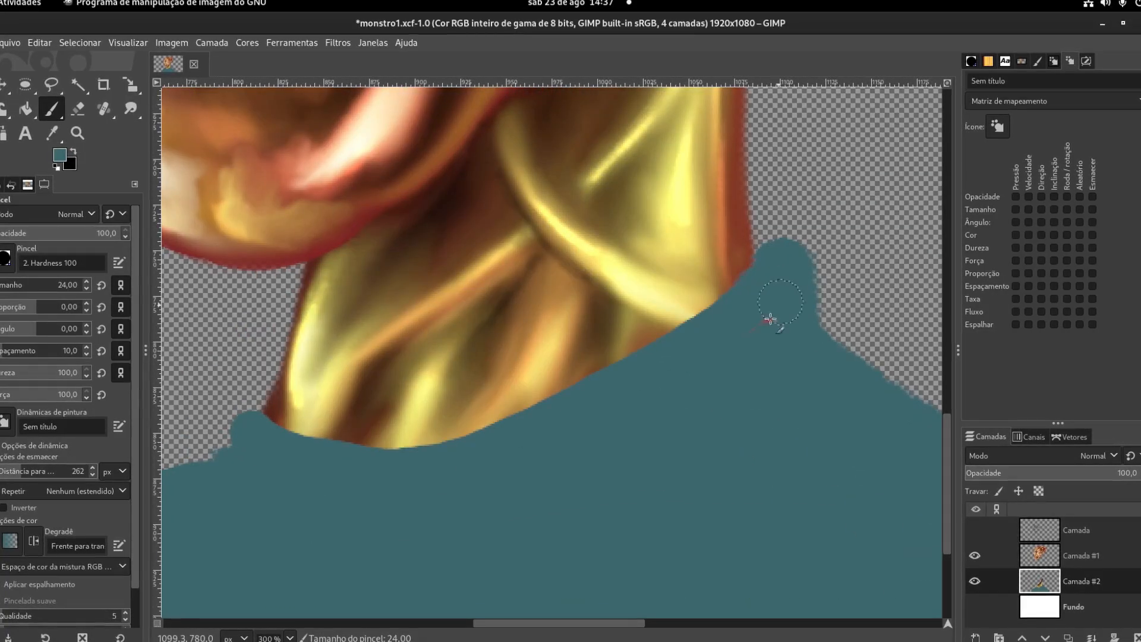
{"action": "left_click_drag", "start_coordinate": [242, 478], "coordinate": [487, 292]}
{"action": "left_click_drag", "start_coordinate": [479, 249], "coordinate": [428, 287]}
{"action": "left_click_drag", "start_coordinate": [462, 278], "coordinate": [558, 234]}
- Set the brush spacing to 4 and smooth the outline of the garment's front shoulder
{"action": "left_click", "coordinate": [86, 354]}
{"action": "left_click_drag", "start_coordinate": [303, 302], "coordinate": [351, 293]}
{"action": "scroll", "coordinate": [688, 178], "scroll_direction": "down", "scroll_amount": 2}
{"action": "scroll", "coordinate": [394, 387], "scroll_direction": "down", "scroll_amount": 1}
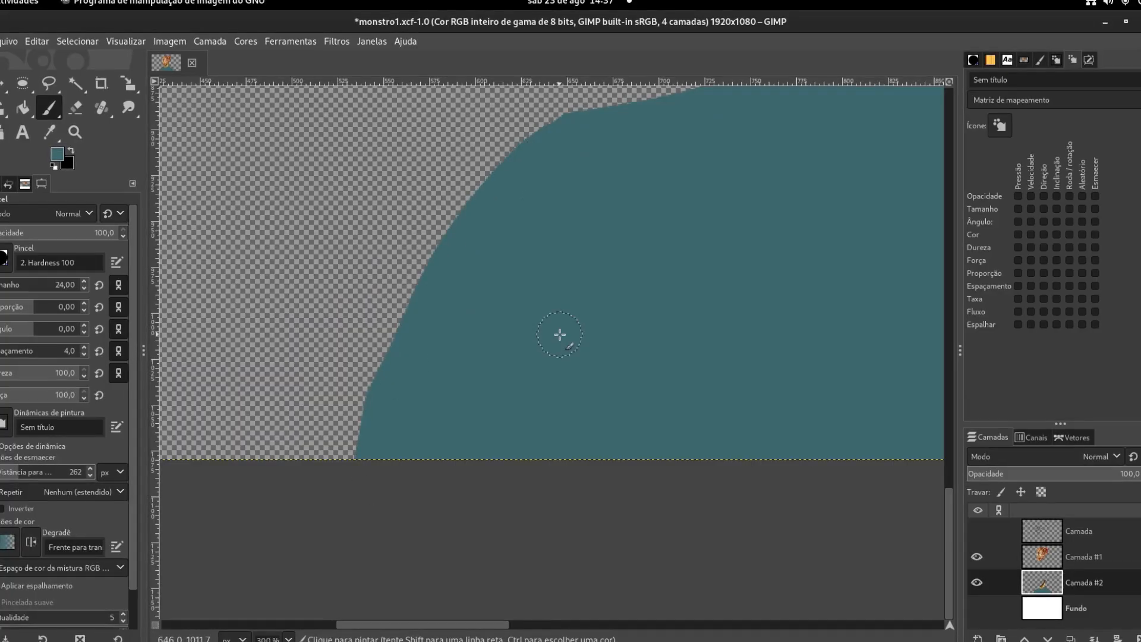
- Dodge highlight strokes onto the garment's shoulders, collar and chest with the Dodge/Burn tool
{"action": "scroll", "coordinate": [560, 334], "scroll_direction": "down", "scroll_amount": 1}
{"action": "right_click", "coordinate": [126, 113]}
{"action": "left_click", "coordinate": [185, 147]}
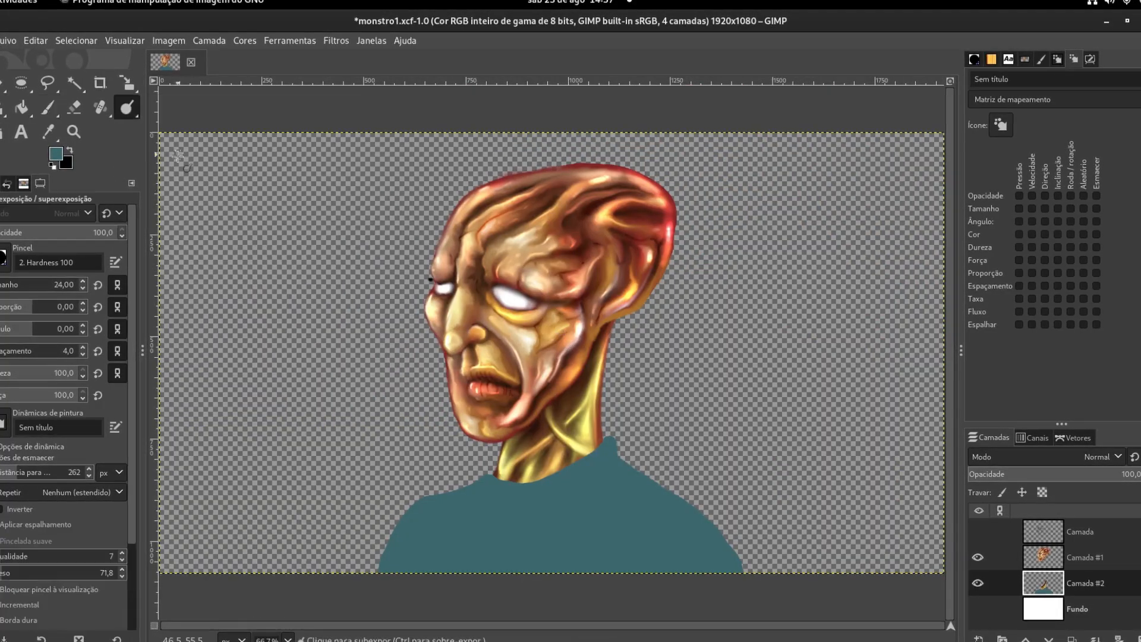
{"action": "left_click_drag", "start_coordinate": [443, 520], "coordinate": [426, 533]}
{"action": "left_click_drag", "start_coordinate": [431, 511], "coordinate": [402, 551]}
{"action": "left_click_drag", "start_coordinate": [638, 494], "coordinate": [686, 523]}
{"action": "left_click_drag", "start_coordinate": [674, 521], "coordinate": [643, 545]}
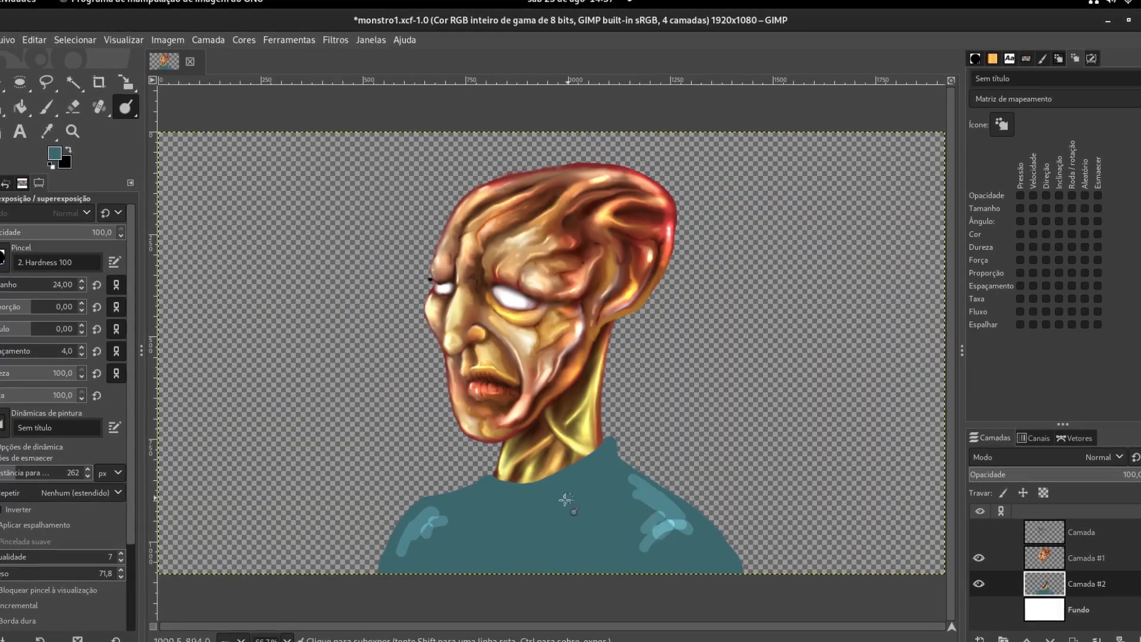
{"action": "left_click_drag", "start_coordinate": [534, 489], "coordinate": [564, 472]}
{"action": "left_click_drag", "start_coordinate": [554, 553], "coordinate": [600, 550]}
- Add more dodged highlights across the shoulders and chest and burn the first dark fold strokes
{"action": "scroll", "coordinate": [594, 547], "scroll_direction": "down", "scroll_amount": 4}
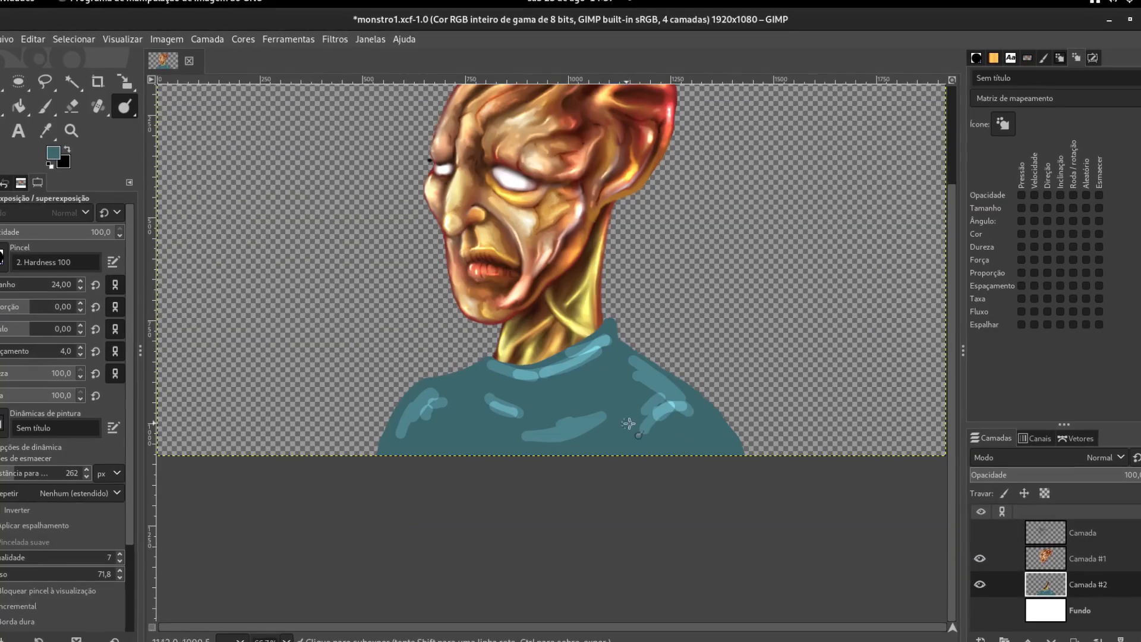
{"action": "mouse_move", "coordinate": [432, 393]}
{"action": "left_mouse_down"}
{"action": "mouse_move", "coordinate": [447, 429]}
{"action": "mouse_move", "coordinate": [450, 384]}
{"action": "mouse_move", "coordinate": [479, 423]}
{"action": "mouse_move", "coordinate": [578, 397]}
{"action": "mouse_move", "coordinate": [408, 443]}
{"action": "mouse_move", "coordinate": [436, 446]}
{"action": "mouse_move", "coordinate": [466, 428]}
{"action": "mouse_move", "coordinate": [533, 445]}
{"action": "left_mouse_up"}
{"action": "left_click_drag", "start_coordinate": [522, 413], "coordinate": [593, 409]}
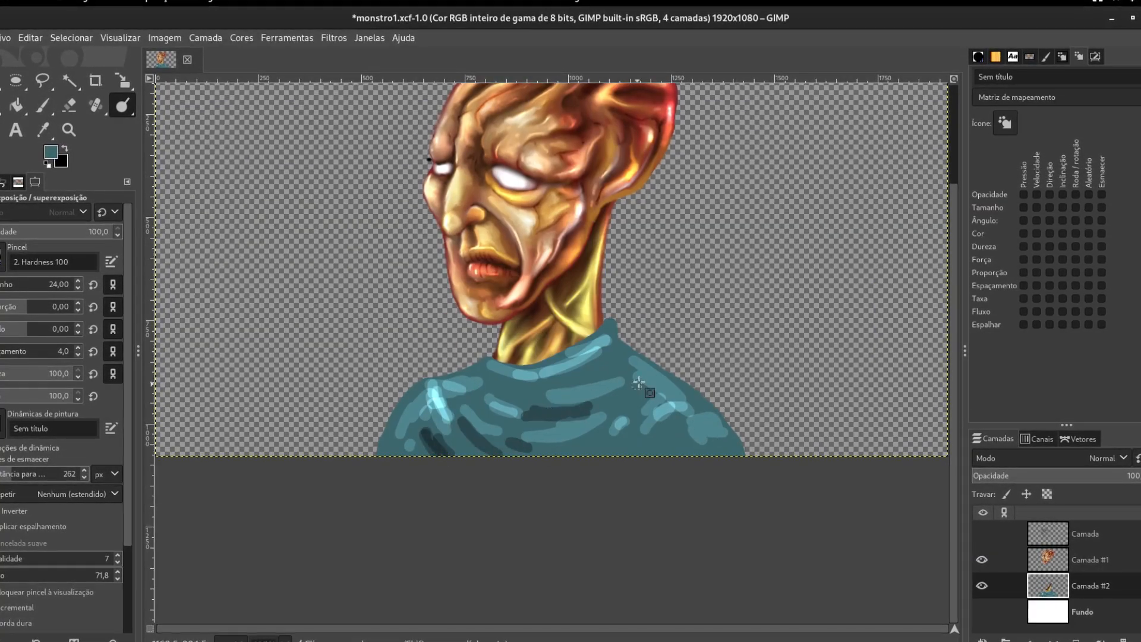
{"action": "left_click_drag", "start_coordinate": [614, 366], "coordinate": [539, 387]}
- Burn dark fold strokes along the collar's back edge, beneath the collar and across the chest
{"action": "scroll", "coordinate": [549, 398], "scroll_direction": "up", "scroll_amount": 4}
{"action": "scroll", "coordinate": [673, 391], "scroll_direction": "up", "scroll_amount": 5}
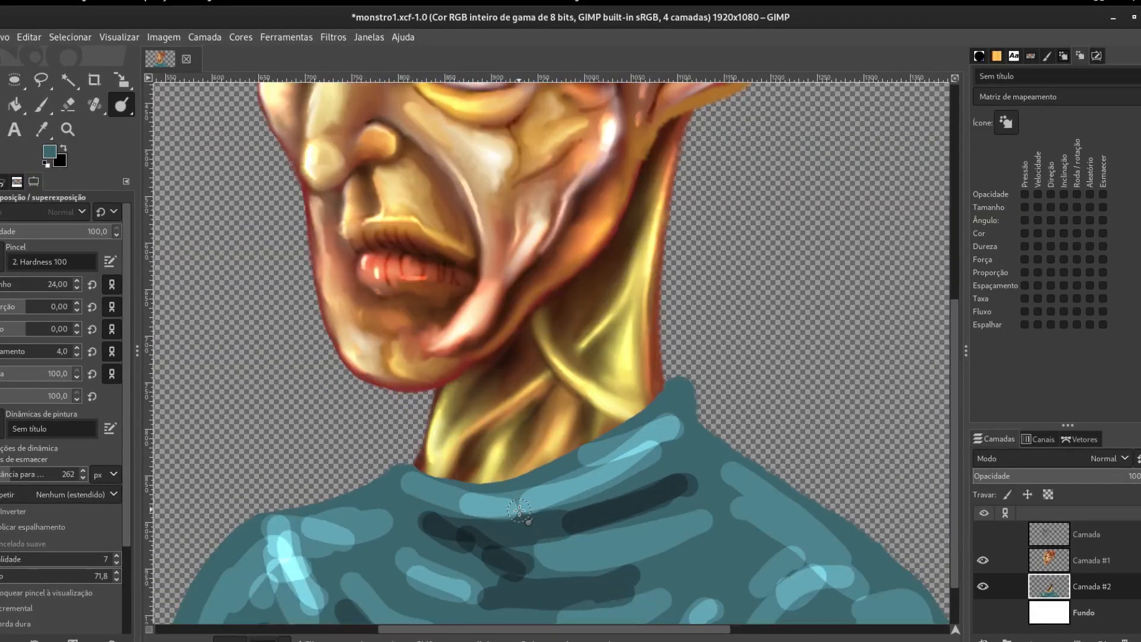
{"action": "mouse_move", "coordinate": [685, 393]}
{"action": "left_mouse_down"}
{"action": "mouse_move", "coordinate": [737, 341]}
{"action": "mouse_move", "coordinate": [607, 342]}
{"action": "left_mouse_up"}
{"action": "left_click_drag", "start_coordinate": [639, 334], "coordinate": [746, 297]}
{"action": "left_click_drag", "start_coordinate": [671, 244], "coordinate": [701, 234]}
{"action": "left_click_drag", "start_coordinate": [698, 209], "coordinate": [704, 200]}
{"action": "mouse_move", "coordinate": [612, 204]}
{"action": "left_mouse_down"}
{"action": "mouse_move", "coordinate": [687, 158]}
{"action": "mouse_move", "coordinate": [540, 229]}
{"action": "mouse_move", "coordinate": [465, 223]}
{"action": "mouse_move", "coordinate": [444, 279]}
{"action": "left_mouse_up"}
{"action": "mouse_move", "coordinate": [416, 261]}
{"action": "left_mouse_down"}
{"action": "mouse_move", "coordinate": [446, 297]}
{"action": "mouse_move", "coordinate": [457, 360]}
{"action": "left_mouse_up"}
{"action": "left_click_drag", "start_coordinate": [399, 315], "coordinate": [467, 363]}
- Dodge bright highlights on the chest's front fold, the lower chest folds and the back of the collar
{"action": "left_click_drag", "start_coordinate": [395, 356], "coordinate": [432, 383]}
{"action": "left_click_drag", "start_coordinate": [430, 381], "coordinate": [392, 357]}
{"action": "left_click_drag", "start_coordinate": [586, 386], "coordinate": [669, 369]}
{"action": "left_click_drag", "start_coordinate": [696, 269], "coordinate": [666, 282]}
{"action": "left_click_drag", "start_coordinate": [683, 174], "coordinate": [613, 215]}
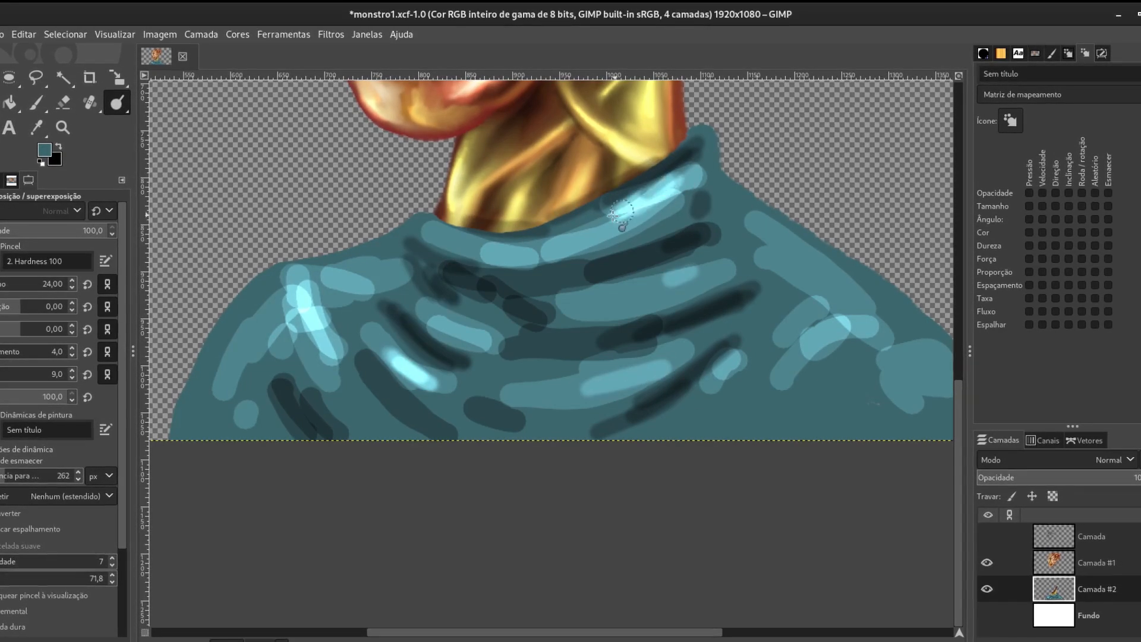
- Brighten the front shoulder and collar edge, and burn deeper shadows into the chest folds and beside the back sleeve
{"action": "mouse_move", "coordinate": [229, 326]}
{"action": "left_mouse_down"}
{"action": "mouse_move", "coordinate": [177, 431]}
{"action": "mouse_move", "coordinate": [276, 276]}
{"action": "mouse_move", "coordinate": [300, 386]}
{"action": "mouse_move", "coordinate": [291, 437]}
{"action": "left_mouse_up"}
{"action": "mouse_move", "coordinate": [344, 392]}
{"action": "left_mouse_down"}
{"action": "mouse_move", "coordinate": [312, 285]}
{"action": "mouse_move", "coordinate": [440, 202]}
{"action": "mouse_move", "coordinate": [462, 237]}
{"action": "mouse_move", "coordinate": [531, 255]}
{"action": "left_mouse_up"}
{"action": "mouse_move", "coordinate": [492, 312]}
{"action": "left_mouse_down"}
{"action": "mouse_move", "coordinate": [532, 340]}
{"action": "mouse_move", "coordinate": [509, 357]}
{"action": "mouse_move", "coordinate": [455, 360]}
{"action": "left_mouse_up"}
{"action": "left_click_drag", "start_coordinate": [523, 351], "coordinate": [454, 285]}
{"action": "mouse_move", "coordinate": [848, 371]}
{"action": "left_mouse_down"}
{"action": "mouse_move", "coordinate": [752, 432]}
{"action": "mouse_move", "coordinate": [840, 425]}
{"action": "mouse_move", "coordinate": [635, 399]}
{"action": "mouse_move", "coordinate": [724, 387]}
{"action": "mouse_move", "coordinate": [677, 380]}
{"action": "mouse_move", "coordinate": [612, 410]}
{"action": "mouse_move", "coordinate": [647, 401]}
{"action": "mouse_move", "coordinate": [534, 374]}
{"action": "mouse_move", "coordinate": [392, 395]}
{"action": "mouse_move", "coordinate": [387, 370]}
{"action": "mouse_move", "coordinate": [422, 376]}
{"action": "left_mouse_up"}
{"action": "scroll", "coordinate": [841, 427], "scroll_direction": "down", "scroll_amount": 1}
{"action": "left_click_drag", "start_coordinate": [447, 335], "coordinate": [478, 333]}
{"action": "mouse_move", "coordinate": [468, 303]}
{"action": "left_mouse_down"}
{"action": "mouse_move", "coordinate": [428, 306]}
{"action": "mouse_move", "coordinate": [458, 307]}
{"action": "left_mouse_up"}
{"action": "mouse_move", "coordinate": [579, 290]}
{"action": "left_mouse_down"}
{"action": "mouse_move", "coordinate": [553, 237]}
{"action": "mouse_move", "coordinate": [485, 280]}
{"action": "left_mouse_up"}
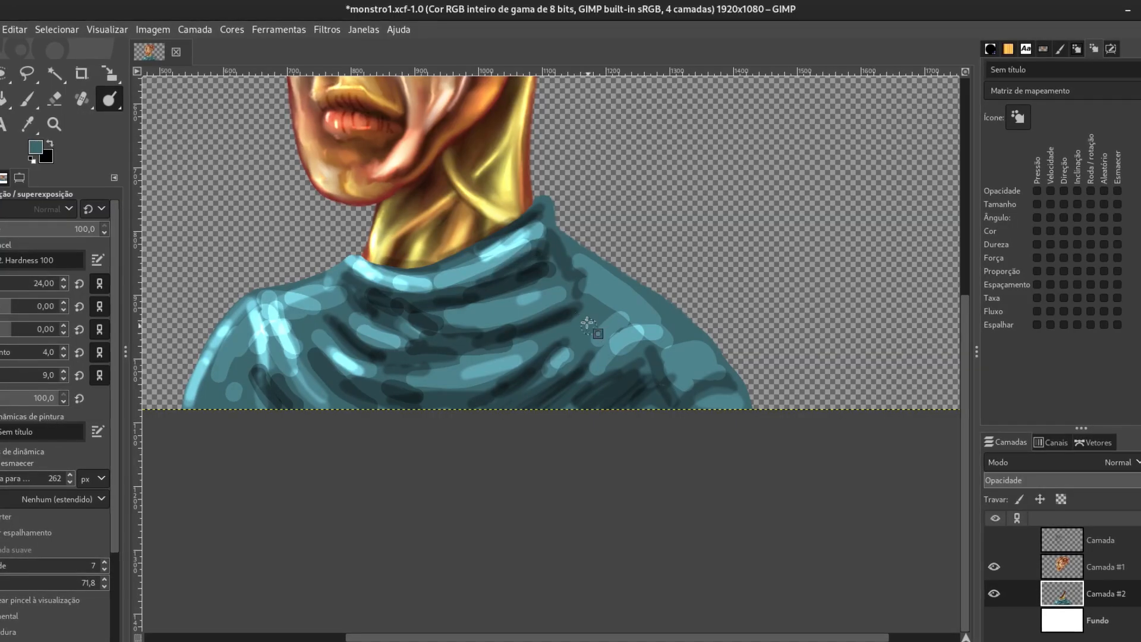
{"action": "left_click_drag", "start_coordinate": [586, 315], "coordinate": [525, 340]}
- Smudge the front shoulder, collar and upper chest strokes into soft fabric folds
{"action": "key", "text": "s"}
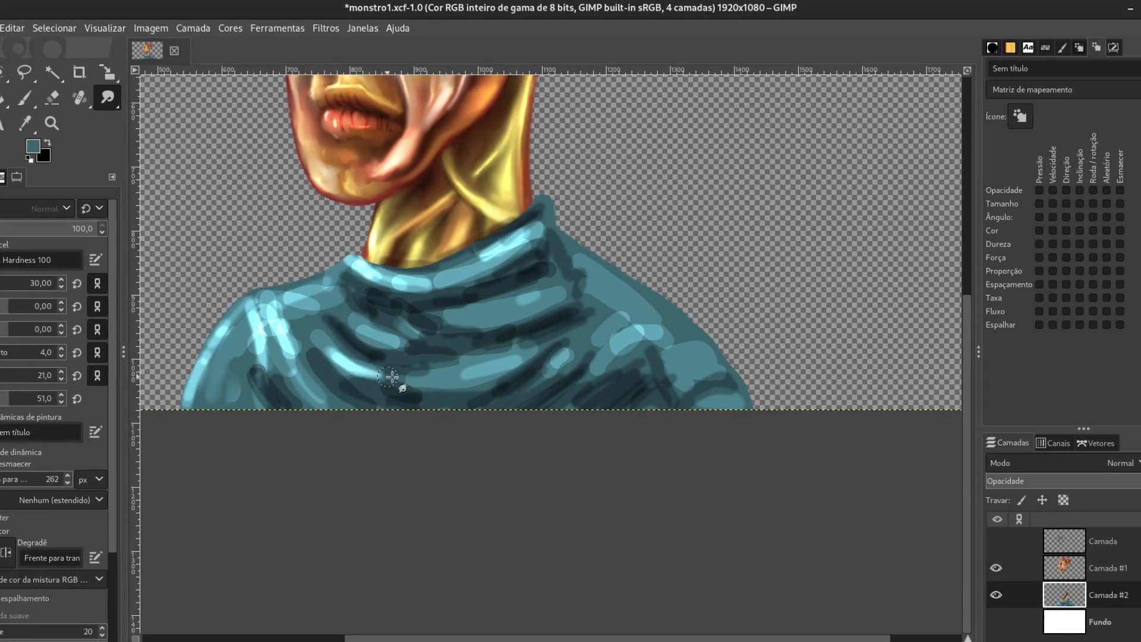
{"action": "left_click_drag", "start_coordinate": [277, 324], "coordinate": [310, 390]}
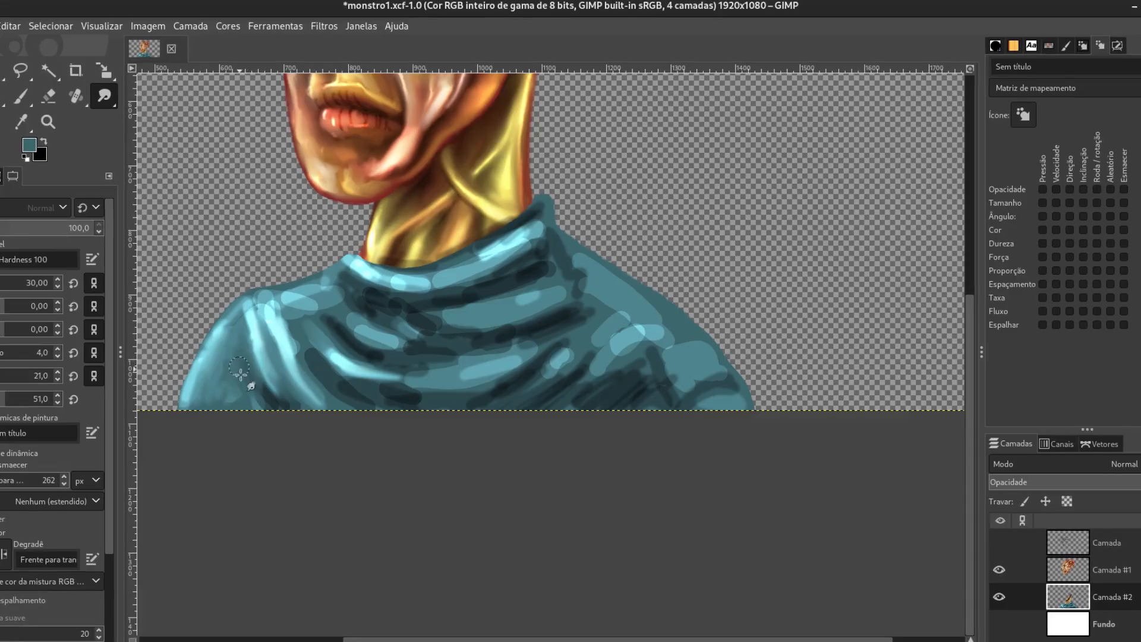
{"action": "scroll", "coordinate": [356, 326], "scroll_direction": "up", "scroll_amount": 2}
{"action": "mouse_move", "coordinate": [544, 300]}
{"action": "left_mouse_down"}
{"action": "mouse_move", "coordinate": [624, 275]}
{"action": "mouse_move", "coordinate": [776, 271]}
{"action": "mouse_move", "coordinate": [734, 229]}
{"action": "mouse_move", "coordinate": [702, 145]}
{"action": "mouse_move", "coordinate": [728, 110]}
{"action": "mouse_move", "coordinate": [452, 223]}
{"action": "mouse_move", "coordinate": [533, 222]}
{"action": "mouse_move", "coordinate": [483, 260]}
{"action": "mouse_move", "coordinate": [716, 184]}
{"action": "mouse_move", "coordinate": [697, 206]}
{"action": "mouse_move", "coordinate": [499, 275]}
{"action": "mouse_move", "coordinate": [777, 204]}
{"action": "mouse_move", "coordinate": [810, 222]}
{"action": "mouse_move", "coordinate": [408, 257]}
{"action": "mouse_move", "coordinate": [454, 325]}
{"action": "mouse_move", "coordinate": [555, 339]}
{"action": "mouse_move", "coordinate": [369, 230]}
{"action": "mouse_move", "coordinate": [371, 213]}
{"action": "mouse_move", "coordinate": [203, 288]}
{"action": "mouse_move", "coordinate": [265, 208]}
{"action": "mouse_move", "coordinate": [451, 372]}
{"action": "mouse_move", "coordinate": [407, 298]}
{"action": "mouse_move", "coordinate": [466, 298]}
{"action": "mouse_move", "coordinate": [356, 230]}
{"action": "left_mouse_up"}
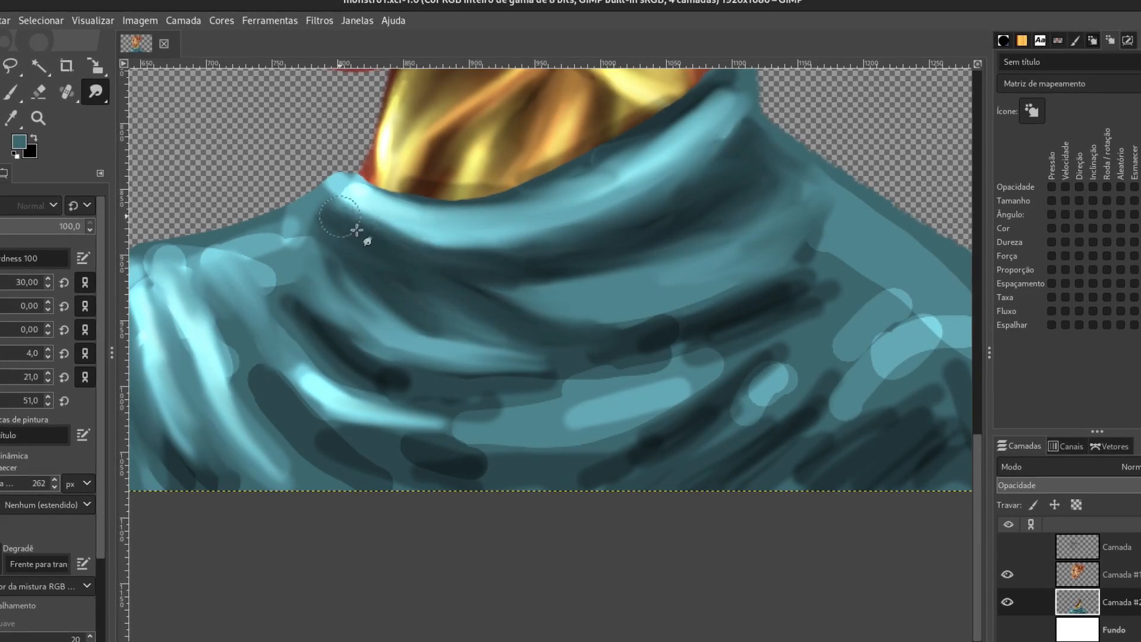
- Smudge the mid and lower chest strokes into long curved folds running toward the back shoulder
{"action": "mouse_move", "coordinate": [639, 297]}
{"action": "left_mouse_down"}
{"action": "mouse_move", "coordinate": [725, 339]}
{"action": "mouse_move", "coordinate": [836, 275]}
{"action": "mouse_move", "coordinate": [851, 239]}
{"action": "mouse_move", "coordinate": [834, 312]}
{"action": "mouse_move", "coordinate": [727, 398]}
{"action": "left_mouse_up"}
{"action": "mouse_move", "coordinate": [898, 297]}
{"action": "left_mouse_down"}
{"action": "mouse_move", "coordinate": [869, 314]}
{"action": "mouse_move", "coordinate": [632, 237]}
{"action": "left_mouse_up"}
{"action": "mouse_move", "coordinate": [697, 247]}
{"action": "left_mouse_down"}
{"action": "mouse_move", "coordinate": [661, 265]}
{"action": "mouse_move", "coordinate": [581, 369]}
{"action": "mouse_move", "coordinate": [721, 234]}
{"action": "mouse_move", "coordinate": [705, 293]}
{"action": "mouse_move", "coordinate": [732, 237]}
{"action": "mouse_move", "coordinate": [728, 211]}
{"action": "mouse_move", "coordinate": [721, 316]}
{"action": "mouse_move", "coordinate": [537, 394]}
{"action": "mouse_move", "coordinate": [813, 334]}
{"action": "left_mouse_up"}
{"action": "mouse_move", "coordinate": [829, 239]}
{"action": "left_mouse_down"}
{"action": "mouse_move", "coordinate": [662, 351]}
{"action": "mouse_move", "coordinate": [848, 242]}
{"action": "mouse_move", "coordinate": [943, 141]}
{"action": "mouse_move", "coordinate": [613, 269]}
{"action": "mouse_move", "coordinate": [695, 193]}
{"action": "mouse_move", "coordinate": [759, 181]}
{"action": "mouse_move", "coordinate": [660, 193]}
{"action": "mouse_move", "coordinate": [730, 174]}
{"action": "left_mouse_up"}
{"action": "mouse_move", "coordinate": [351, 249]}
{"action": "left_mouse_down"}
{"action": "mouse_move", "coordinate": [276, 158]}
{"action": "mouse_move", "coordinate": [319, 102]}
{"action": "mouse_move", "coordinate": [172, 130]}
{"action": "mouse_move", "coordinate": [214, 156]}
{"action": "mouse_move", "coordinate": [293, 324]}
{"action": "mouse_move", "coordinate": [262, 202]}
{"action": "mouse_move", "coordinate": [433, 349]}
{"action": "mouse_move", "coordinate": [379, 309]}
{"action": "mouse_move", "coordinate": [571, 333]}
{"action": "mouse_move", "coordinate": [462, 277]}
{"action": "mouse_move", "coordinate": [445, 293]}
{"action": "mouse_move", "coordinate": [361, 214]}
{"action": "mouse_move", "coordinate": [327, 146]}
{"action": "left_mouse_up"}
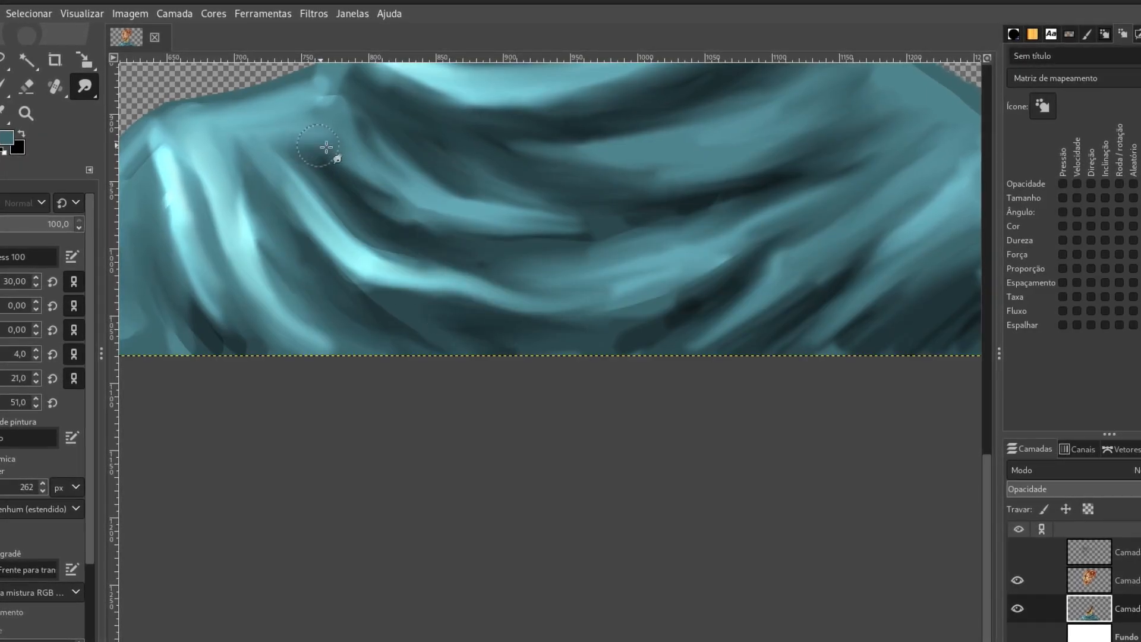
{"action": "mouse_move", "coordinate": [506, 156]}
{"action": "left_mouse_down"}
{"action": "mouse_move", "coordinate": [630, 186]}
{"action": "mouse_move", "coordinate": [861, 127]}
{"action": "mouse_move", "coordinate": [618, 214]}
{"action": "mouse_move", "coordinate": [623, 224]}
{"action": "mouse_move", "coordinate": [728, 186]}
{"action": "mouse_move", "coordinate": [623, 184]}
{"action": "mouse_move", "coordinate": [716, 170]}
{"action": "mouse_move", "coordinate": [806, 221]}
{"action": "mouse_move", "coordinate": [547, 331]}
{"action": "mouse_move", "coordinate": [229, 247]}
{"action": "mouse_move", "coordinate": [173, 173]}
{"action": "mouse_move", "coordinate": [207, 347]}
{"action": "mouse_move", "coordinate": [304, 268]}
{"action": "mouse_move", "coordinate": [364, 306]}
{"action": "mouse_move", "coordinate": [471, 339]}
{"action": "left_mouse_up"}
- Smudge crossing folds onto the garment's front shoulder and soften the remaining chest and collar shading
{"action": "scroll", "coordinate": [470, 340], "scroll_direction": "down", "scroll_amount": 2}
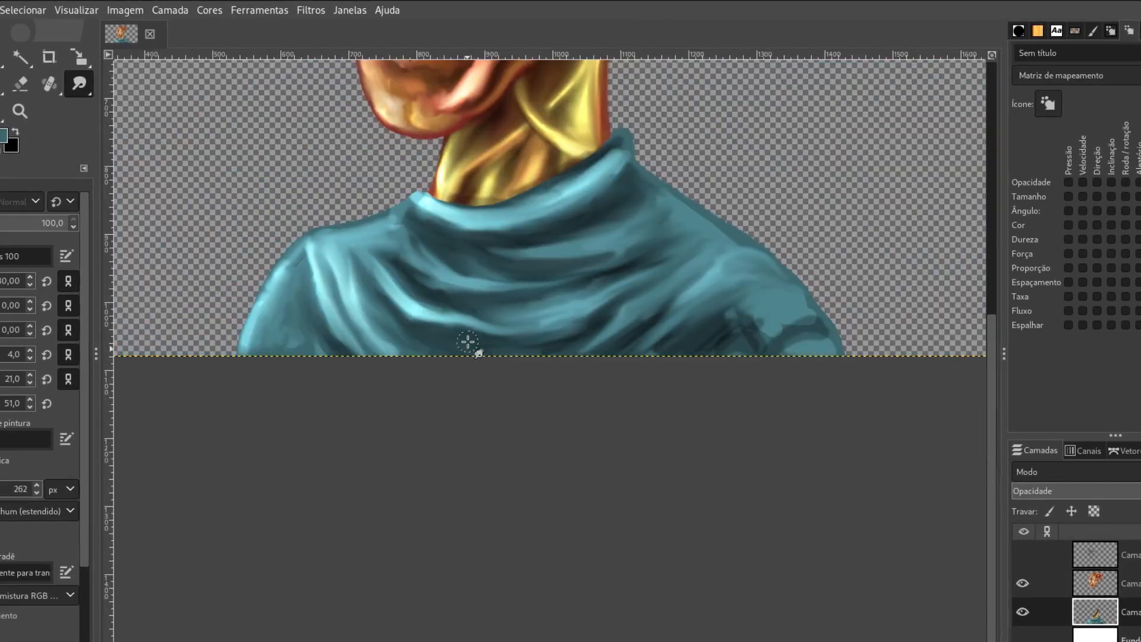
{"action": "mouse_move", "coordinate": [585, 201]}
{"action": "left_mouse_down"}
{"action": "mouse_move", "coordinate": [618, 167]}
{"action": "mouse_move", "coordinate": [584, 366]}
{"action": "mouse_move", "coordinate": [663, 221]}
{"action": "mouse_move", "coordinate": [646, 236]}
{"action": "mouse_move", "coordinate": [499, 268]}
{"action": "mouse_move", "coordinate": [614, 293]}
{"action": "mouse_move", "coordinate": [489, 262]}
{"action": "mouse_move", "coordinate": [509, 293]}
{"action": "mouse_move", "coordinate": [470, 273]}
{"action": "left_mouse_up"}
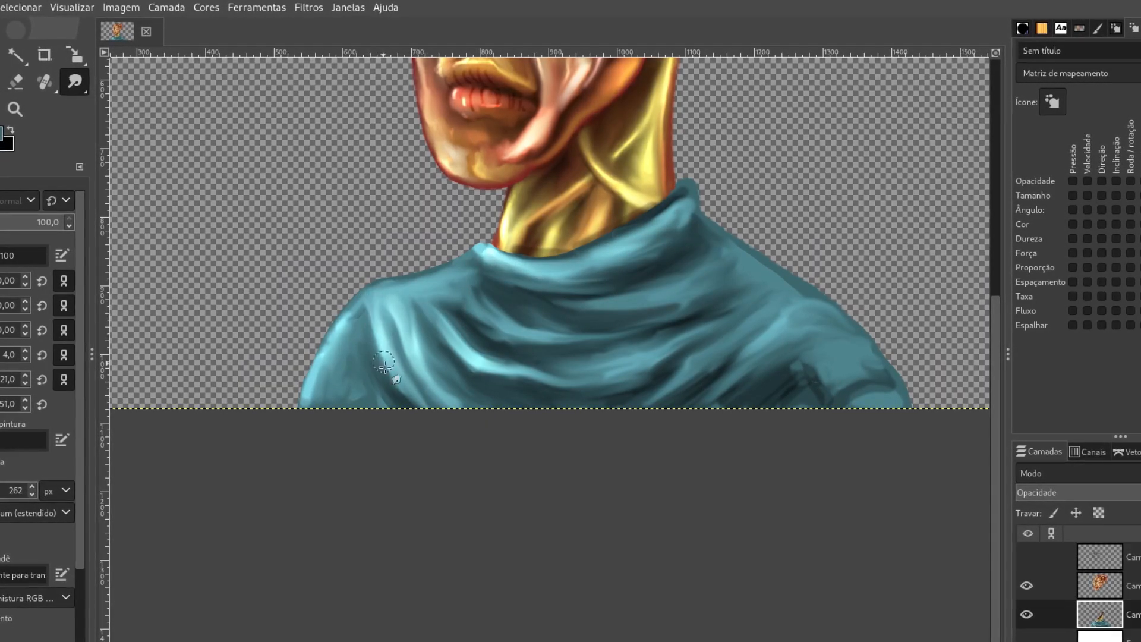
{"action": "mouse_move", "coordinate": [391, 370]}
{"action": "left_mouse_down"}
{"action": "mouse_move", "coordinate": [348, 339]}
{"action": "mouse_move", "coordinate": [457, 397]}
{"action": "mouse_move", "coordinate": [444, 370]}
{"action": "left_mouse_up"}
{"action": "mouse_move", "coordinate": [704, 364]}
{"action": "left_mouse_down"}
{"action": "mouse_move", "coordinate": [625, 362]}
{"action": "mouse_move", "coordinate": [710, 309]}
{"action": "mouse_move", "coordinate": [668, 327]}
{"action": "mouse_move", "coordinate": [618, 376]}
{"action": "mouse_move", "coordinate": [693, 304]}
{"action": "mouse_move", "coordinate": [639, 348]}
{"action": "left_mouse_up"}
{"action": "left_click_drag", "start_coordinate": [800, 336], "coordinate": [743, 365]}
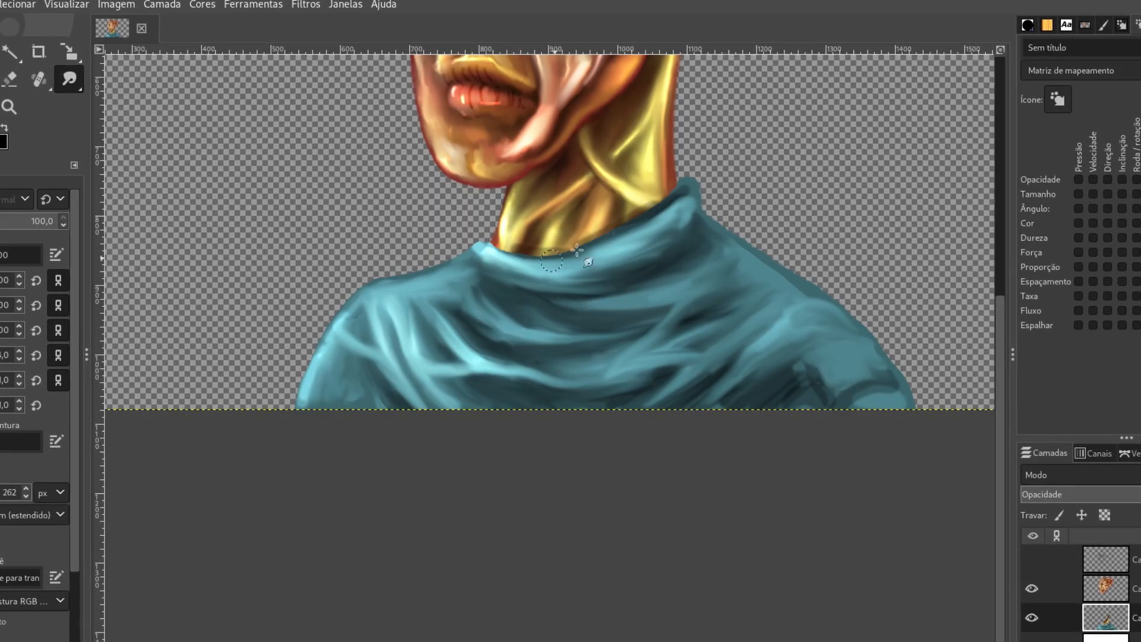
{"action": "mouse_move", "coordinate": [678, 206]}
{"action": "left_mouse_down"}
{"action": "mouse_move", "coordinate": [696, 201]}
{"action": "mouse_move", "coordinate": [711, 234]}
{"action": "mouse_move", "coordinate": [668, 224]}
{"action": "left_mouse_up"}
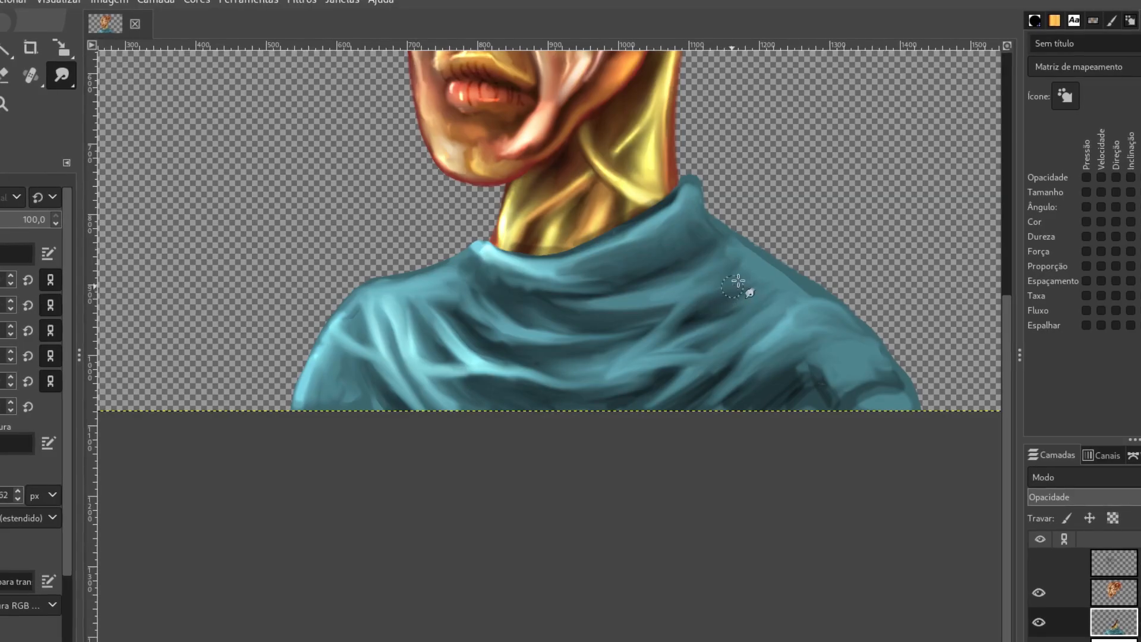
- Dodge bright highlights on the back shoulder, both sleeves, chest folds, collar and front shoulder
{"action": "left_click_drag", "start_coordinate": [63, 76], "coordinate": [98, 84]}
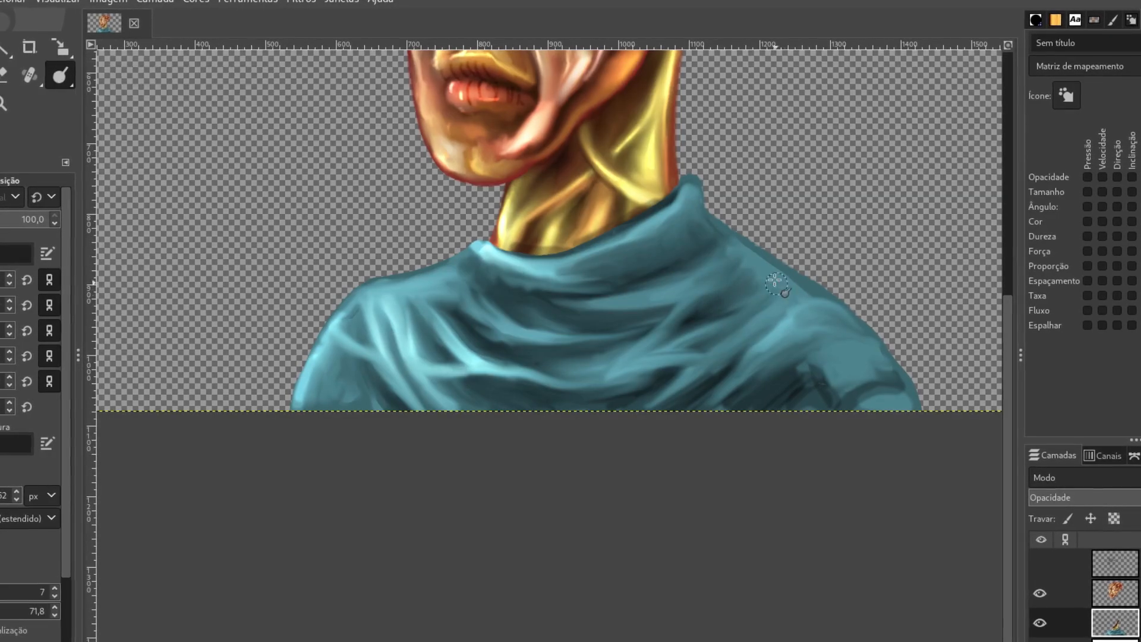
{"action": "left_click_drag", "start_coordinate": [790, 291], "coordinate": [770, 267]}
{"action": "mouse_move", "coordinate": [773, 321]}
{"action": "left_mouse_down"}
{"action": "mouse_move", "coordinate": [786, 330]}
{"action": "mouse_move", "coordinate": [767, 348]}
{"action": "left_mouse_up"}
{"action": "left_click_drag", "start_coordinate": [831, 363], "coordinate": [860, 369]}
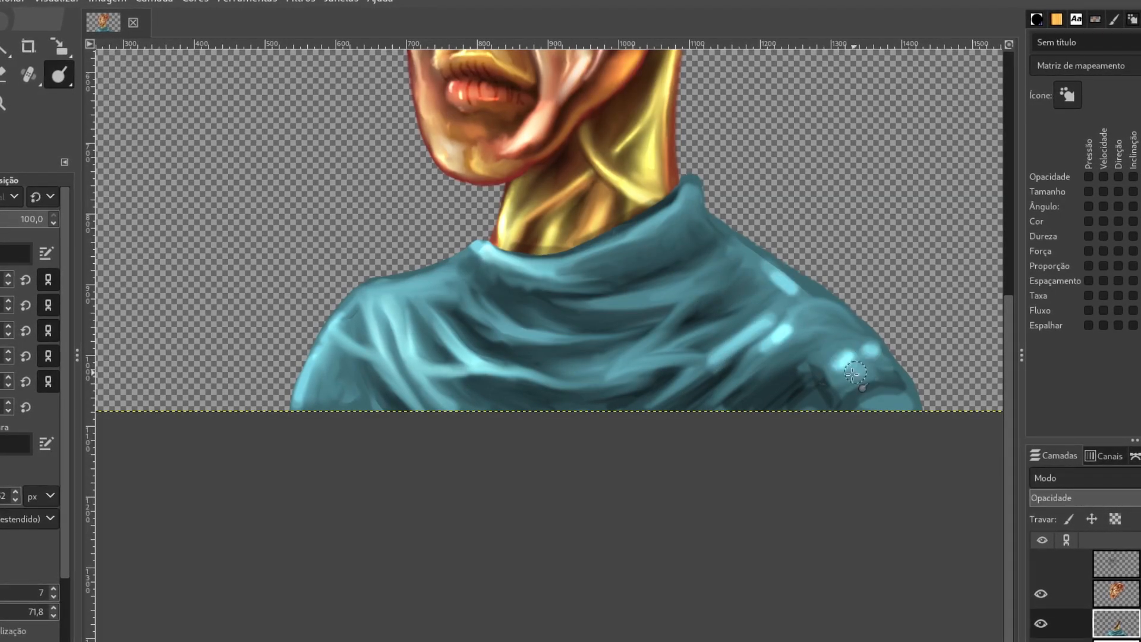
{"action": "left_click_drag", "start_coordinate": [624, 297], "coordinate": [668, 292]}
{"action": "left_click_drag", "start_coordinate": [677, 229], "coordinate": [650, 253]}
{"action": "left_click_drag", "start_coordinate": [326, 368], "coordinate": [326, 386]}
{"action": "left_click_drag", "start_coordinate": [373, 298], "coordinate": [397, 292]}
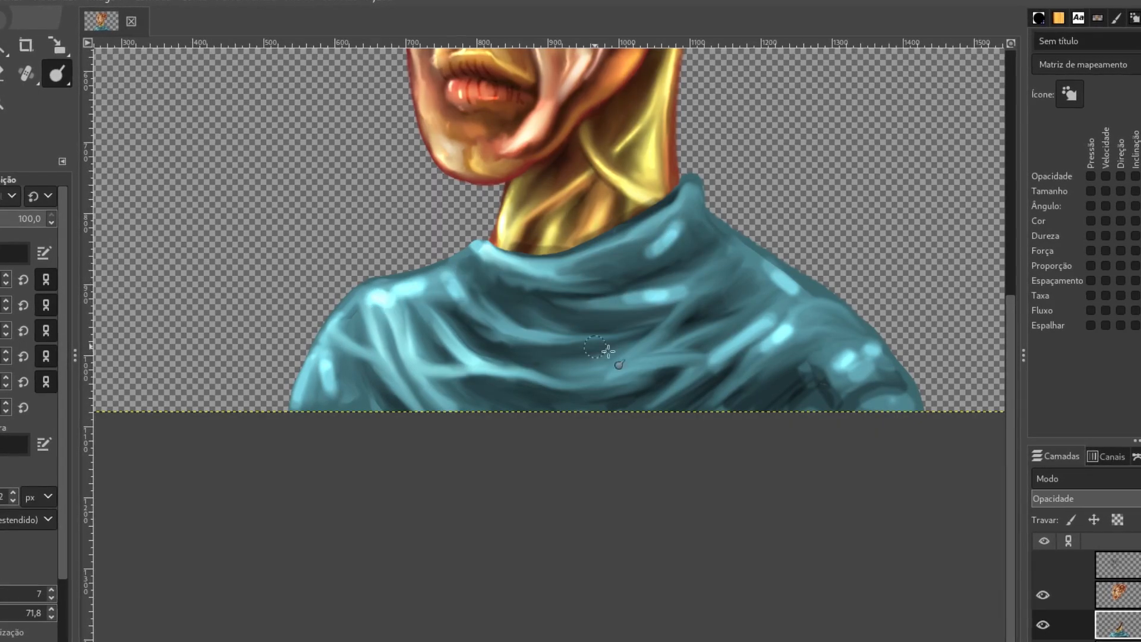
- Smudge a fold down the front sleeve and blend the highlights on the collar's front, upper chest and front shoulder
{"action": "key", "text": "s"}
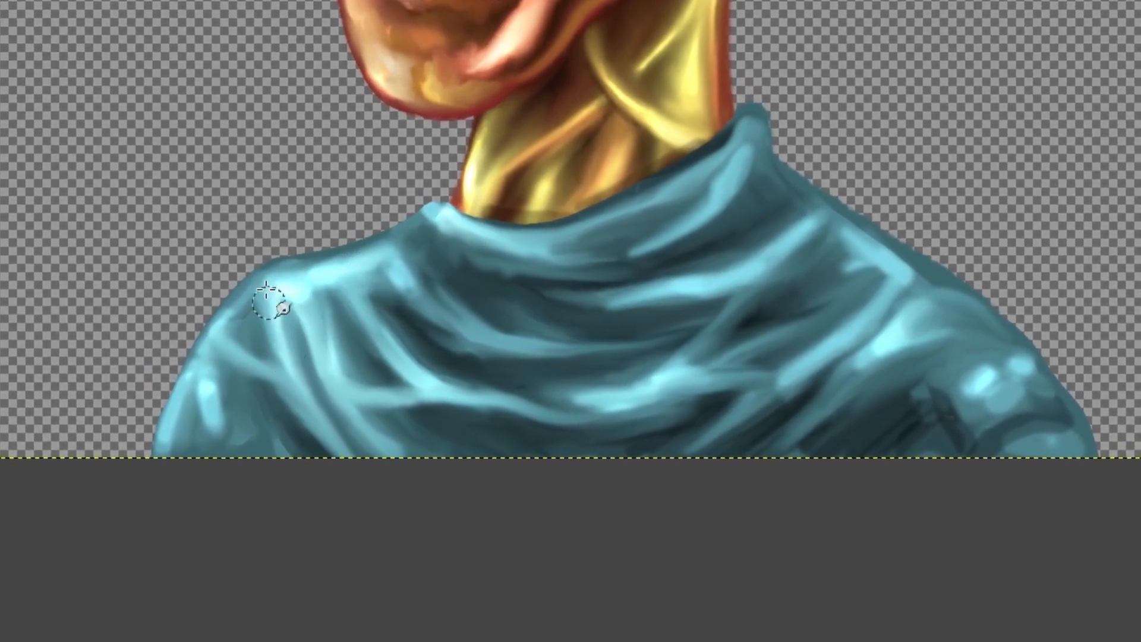
{"action": "mouse_move", "coordinate": [227, 336]}
{"action": "left_mouse_down"}
{"action": "mouse_move", "coordinate": [208, 370]}
{"action": "mouse_move", "coordinate": [233, 454]}
{"action": "left_mouse_up"}
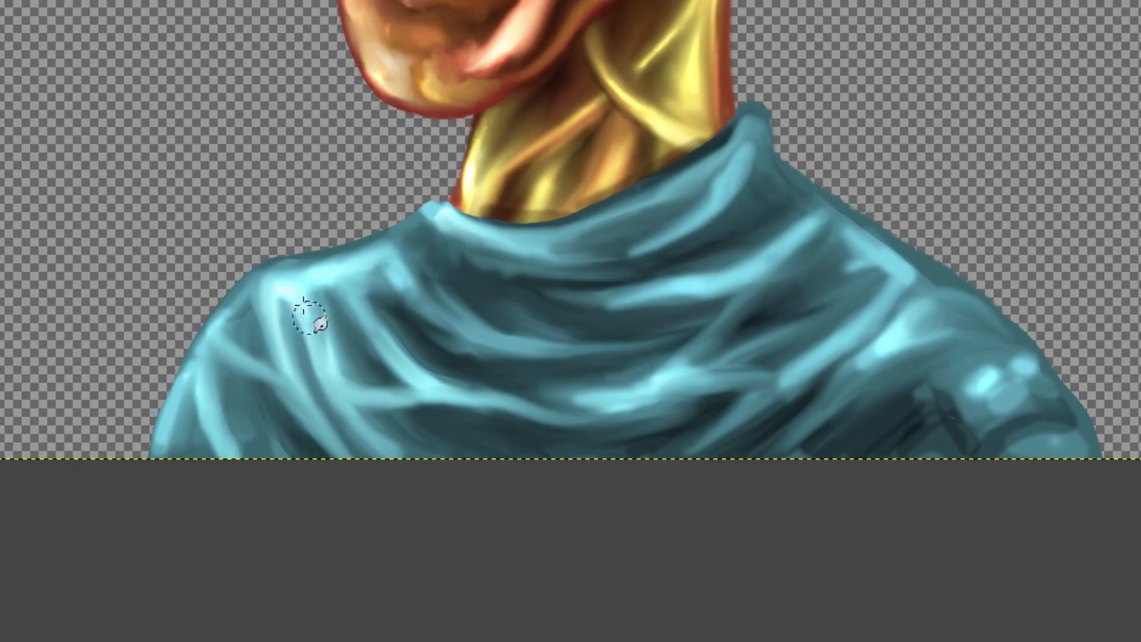
{"action": "mouse_move", "coordinate": [456, 258]}
{"action": "left_mouse_down"}
{"action": "mouse_move", "coordinate": [624, 258]}
{"action": "mouse_move", "coordinate": [687, 239]}
{"action": "mouse_move", "coordinate": [561, 266]}
{"action": "left_mouse_up"}
{"action": "mouse_move", "coordinate": [846, 241]}
{"action": "left_mouse_down"}
{"action": "mouse_move", "coordinate": [809, 264]}
{"action": "mouse_move", "coordinate": [834, 248]}
{"action": "mouse_move", "coordinate": [812, 284]}
{"action": "mouse_move", "coordinate": [773, 304]}
{"action": "mouse_move", "coordinate": [835, 293]}
{"action": "mouse_move", "coordinate": [745, 324]}
{"action": "mouse_move", "coordinate": [658, 334]}
{"action": "mouse_move", "coordinate": [586, 305]}
{"action": "mouse_move", "coordinate": [384, 322]}
{"action": "mouse_move", "coordinate": [373, 294]}
{"action": "mouse_move", "coordinate": [390, 280]}
{"action": "mouse_move", "coordinate": [383, 273]}
{"action": "mouse_move", "coordinate": [297, 278]}
{"action": "mouse_move", "coordinate": [396, 277]}
{"action": "mouse_move", "coordinate": [419, 300]}
{"action": "mouse_move", "coordinate": [465, 240]}
{"action": "mouse_move", "coordinate": [428, 229]}
{"action": "mouse_move", "coordinate": [553, 259]}
{"action": "mouse_move", "coordinate": [499, 252]}
{"action": "left_mouse_up"}
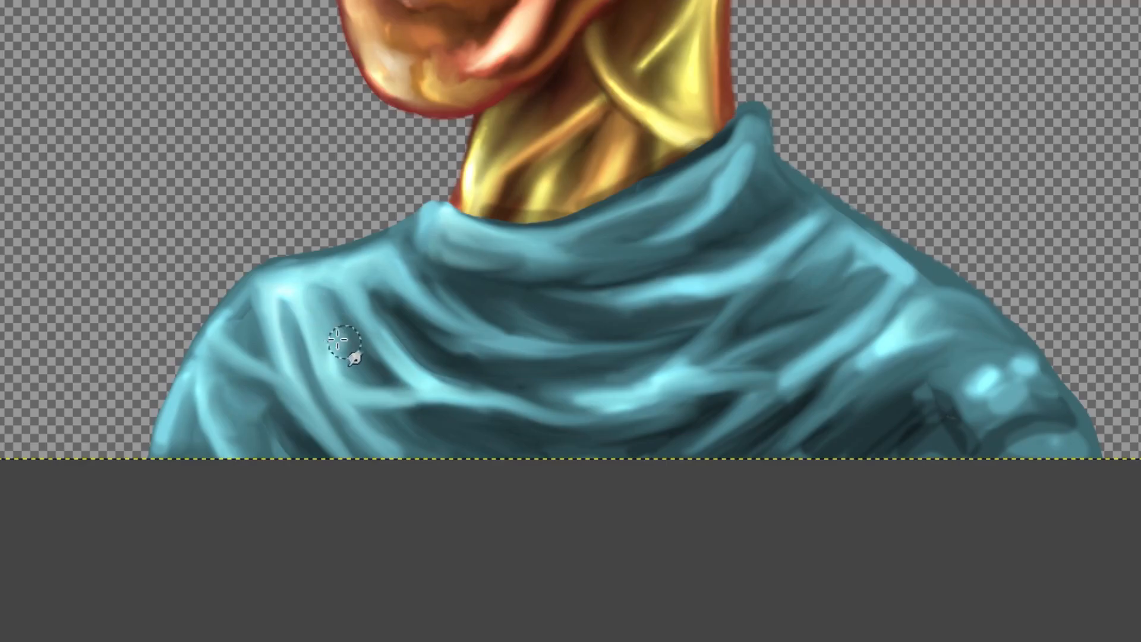
{"action": "mouse_move", "coordinate": [365, 353]}
{"action": "left_mouse_down"}
{"action": "mouse_move", "coordinate": [394, 301]}
{"action": "mouse_move", "coordinate": [442, 350]}
{"action": "left_mouse_up"}
- Smudge the brightened collar, back sleeve and chest folds to blend them
{"action": "mouse_move", "coordinate": [693, 212]}
{"action": "left_mouse_down"}
{"action": "mouse_move", "coordinate": [644, 242]}
{"action": "mouse_move", "coordinate": [662, 232]}
{"action": "left_mouse_up"}
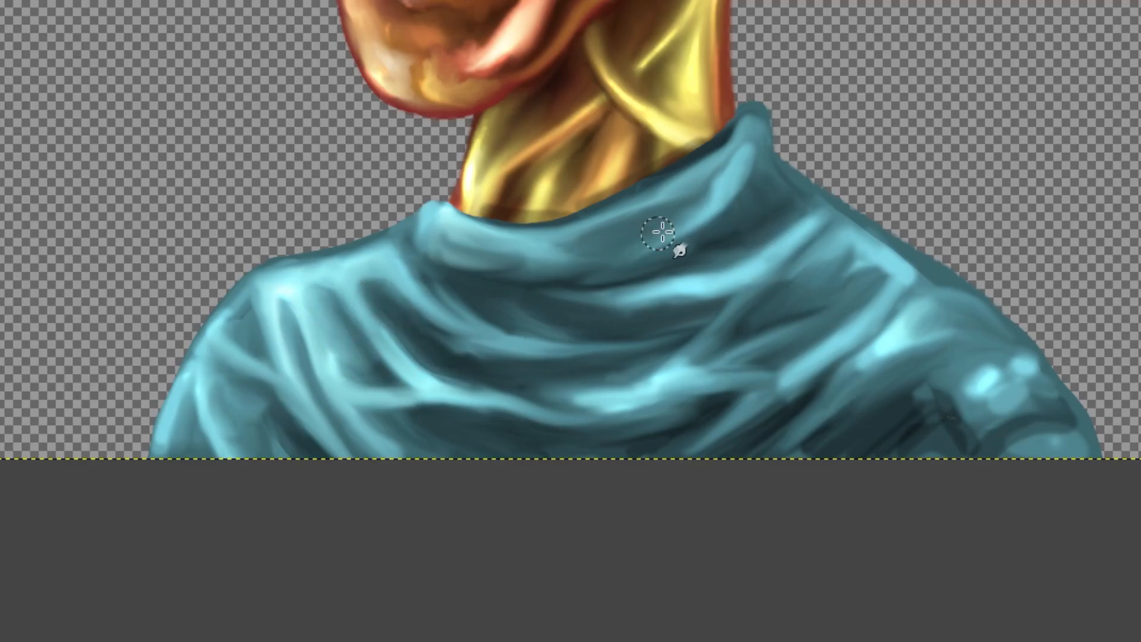
{"action": "mouse_move", "coordinate": [455, 244]}
{"action": "left_mouse_down"}
{"action": "mouse_move", "coordinate": [441, 222]}
{"action": "mouse_move", "coordinate": [382, 374]}
{"action": "mouse_move", "coordinate": [322, 337]}
{"action": "mouse_move", "coordinate": [328, 355]}
{"action": "mouse_move", "coordinate": [311, 306]}
{"action": "mouse_move", "coordinate": [244, 323]}
{"action": "left_mouse_up"}
{"action": "mouse_move", "coordinate": [988, 387]}
{"action": "left_mouse_down"}
{"action": "mouse_move", "coordinate": [993, 412]}
{"action": "mouse_move", "coordinate": [1034, 395]}
{"action": "mouse_move", "coordinate": [1044, 369]}
{"action": "left_mouse_up"}
{"action": "mouse_move", "coordinate": [933, 430]}
{"action": "left_mouse_down"}
{"action": "mouse_move", "coordinate": [926, 355]}
{"action": "mouse_move", "coordinate": [851, 424]}
{"action": "mouse_move", "coordinate": [868, 363]}
{"action": "mouse_move", "coordinate": [819, 394]}
{"action": "mouse_move", "coordinate": [735, 412]}
{"action": "mouse_move", "coordinate": [680, 455]}
{"action": "mouse_move", "coordinate": [703, 345]}
{"action": "mouse_move", "coordinate": [751, 278]}
{"action": "mouse_move", "coordinate": [654, 394]}
{"action": "mouse_move", "coordinate": [531, 406]}
{"action": "mouse_move", "coordinate": [554, 389]}
{"action": "mouse_move", "coordinate": [594, 401]}
{"action": "left_mouse_up"}
{"action": "mouse_move", "coordinate": [783, 269]}
{"action": "left_mouse_down"}
{"action": "mouse_move", "coordinate": [754, 265]}
{"action": "mouse_move", "coordinate": [810, 217]}
{"action": "mouse_move", "coordinate": [767, 181]}
{"action": "mouse_move", "coordinate": [701, 163]}
{"action": "mouse_move", "coordinate": [749, 142]}
{"action": "mouse_move", "coordinate": [774, 204]}
{"action": "mouse_move", "coordinate": [873, 275]}
{"action": "mouse_move", "coordinate": [795, 288]}
{"action": "mouse_move", "coordinate": [830, 275]}
{"action": "mouse_move", "coordinate": [885, 280]}
{"action": "mouse_move", "coordinate": [871, 264]}
{"action": "mouse_move", "coordinate": [859, 294]}
{"action": "mouse_move", "coordinate": [841, 288]}
{"action": "mouse_move", "coordinate": [806, 314]}
{"action": "mouse_move", "coordinate": [776, 300]}
{"action": "mouse_move", "coordinate": [708, 153]}
{"action": "mouse_move", "coordinate": [552, 244]}
{"action": "mouse_move", "coordinate": [570, 253]}
{"action": "left_mouse_up"}
- Dodge additional highlights across the garment's shoulders, back folds and front sleeve
{"action": "key", "text": "shift+d"}
{"action": "mouse_move", "coordinate": [294, 293]}
{"action": "left_mouse_down"}
{"action": "mouse_move", "coordinate": [346, 261]}
{"action": "mouse_move", "coordinate": [455, 233]}
{"action": "mouse_move", "coordinate": [480, 242]}
{"action": "mouse_move", "coordinate": [751, 195]}
{"action": "mouse_move", "coordinate": [722, 185]}
{"action": "mouse_move", "coordinate": [711, 164]}
{"action": "mouse_move", "coordinate": [826, 235]}
{"action": "mouse_move", "coordinate": [737, 274]}
{"action": "mouse_move", "coordinate": [674, 371]}
{"action": "mouse_move", "coordinate": [758, 393]}
{"action": "mouse_move", "coordinate": [832, 328]}
{"action": "mouse_move", "coordinate": [849, 273]}
{"action": "mouse_move", "coordinate": [966, 351]}
{"action": "mouse_move", "coordinate": [926, 331]}
{"action": "mouse_move", "coordinate": [932, 304]}
{"action": "left_mouse_up"}
{"action": "left_click_drag", "start_coordinate": [867, 326], "coordinate": [847, 348]}
{"action": "left_click_drag", "start_coordinate": [245, 343], "coordinate": [245, 380]}
- Smudge the new highlights into the back shoulder, chest, front shoulder and collar folds
{"action": "key", "text": "s"}
{"action": "mouse_move", "coordinate": [827, 266]}
{"action": "left_mouse_down"}
{"action": "mouse_move", "coordinate": [882, 333]}
{"action": "mouse_move", "coordinate": [851, 309]}
{"action": "left_mouse_up"}
{"action": "mouse_move", "coordinate": [716, 285]}
{"action": "left_mouse_down"}
{"action": "mouse_move", "coordinate": [648, 368]}
{"action": "mouse_move", "coordinate": [512, 377]}
{"action": "left_mouse_up"}
{"action": "mouse_move", "coordinate": [389, 290]}
{"action": "left_mouse_down"}
{"action": "mouse_move", "coordinate": [363, 287]}
{"action": "mouse_move", "coordinate": [396, 332]}
{"action": "left_mouse_up"}
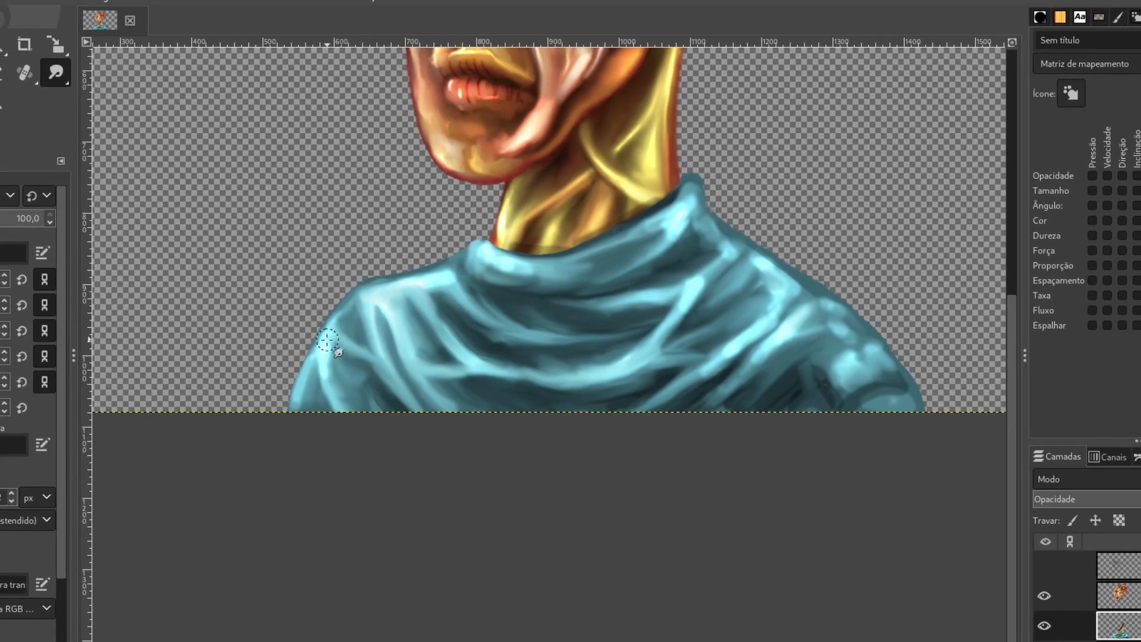
{"action": "left_click_drag", "start_coordinate": [314, 343], "coordinate": [340, 413]}
{"action": "mouse_move", "coordinate": [511, 260]}
{"action": "left_mouse_down"}
{"action": "mouse_move", "coordinate": [567, 271]}
{"action": "mouse_move", "coordinate": [515, 279]}
{"action": "mouse_move", "coordinate": [490, 263]}
{"action": "mouse_move", "coordinate": [458, 267]}
{"action": "mouse_move", "coordinate": [475, 256]}
{"action": "mouse_move", "coordinate": [540, 273]}
{"action": "mouse_move", "coordinate": [617, 265]}
{"action": "mouse_move", "coordinate": [557, 281]}
{"action": "mouse_move", "coordinate": [656, 237]}
{"action": "left_mouse_up"}
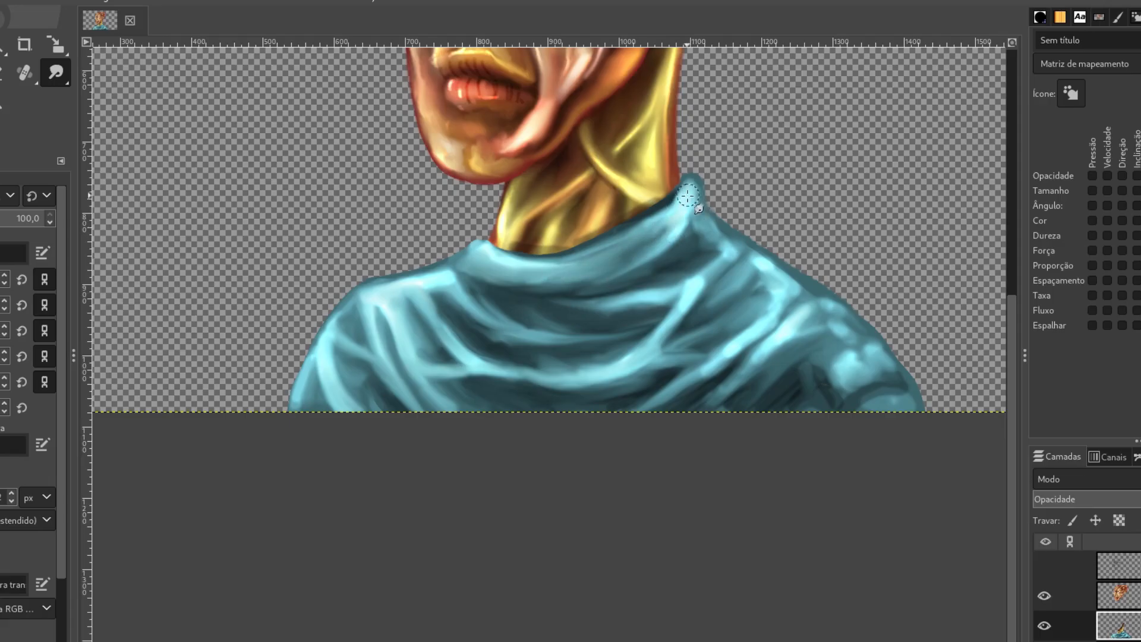
- Smudge the folds from the collar's back down to the back sleeve and the adjoining lower chest
{"action": "mouse_move", "coordinate": [684, 250]}
{"action": "left_mouse_down"}
{"action": "mouse_move", "coordinate": [708, 232]}
{"action": "mouse_move", "coordinate": [725, 244]}
{"action": "mouse_move", "coordinate": [702, 215]}
{"action": "mouse_move", "coordinate": [708, 237]}
{"action": "mouse_move", "coordinate": [679, 258]}
{"action": "mouse_move", "coordinate": [704, 248]}
{"action": "mouse_move", "coordinate": [667, 270]}
{"action": "mouse_move", "coordinate": [714, 250]}
{"action": "mouse_move", "coordinate": [756, 280]}
{"action": "mouse_move", "coordinate": [732, 308]}
{"action": "mouse_move", "coordinate": [771, 287]}
{"action": "mouse_move", "coordinate": [713, 329]}
{"action": "left_mouse_up"}
{"action": "mouse_move", "coordinate": [754, 269]}
{"action": "left_mouse_down"}
{"action": "mouse_move", "coordinate": [702, 288]}
{"action": "mouse_move", "coordinate": [737, 255]}
{"action": "mouse_move", "coordinate": [647, 352]}
{"action": "left_mouse_up"}
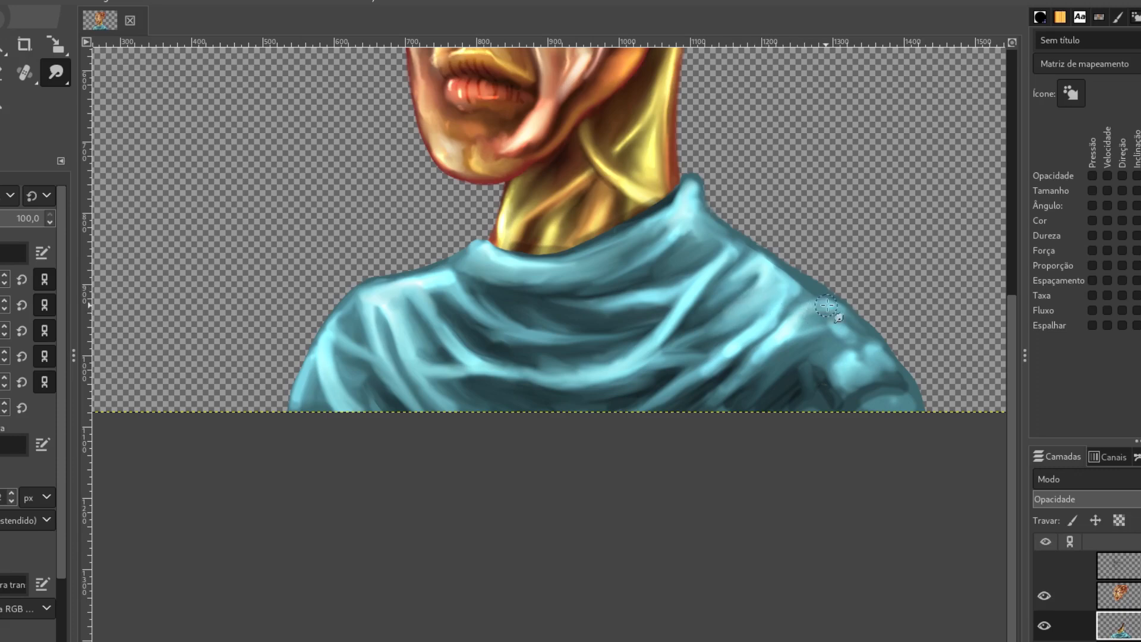
{"action": "mouse_move", "coordinate": [824, 357]}
{"action": "left_mouse_down"}
{"action": "mouse_move", "coordinate": [845, 329]}
{"action": "mouse_move", "coordinate": [806, 364]}
{"action": "mouse_move", "coordinate": [810, 389]}
{"action": "mouse_move", "coordinate": [769, 371]}
{"action": "mouse_move", "coordinate": [802, 355]}
{"action": "mouse_move", "coordinate": [727, 412]}
{"action": "mouse_move", "coordinate": [775, 392]}
{"action": "left_mouse_up"}
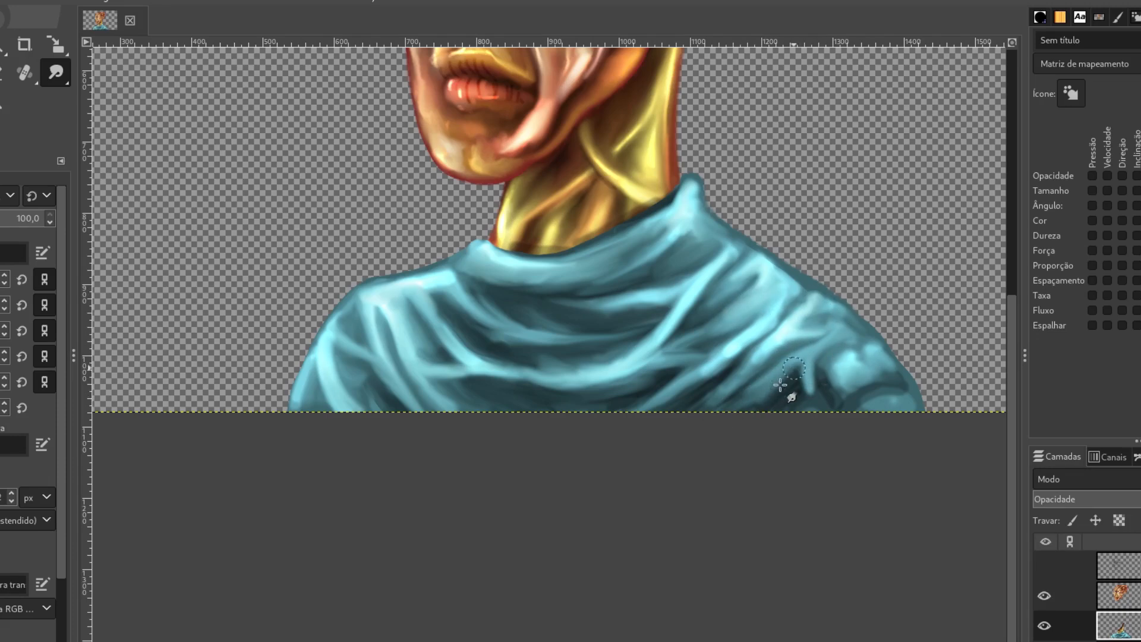
{"action": "mouse_move", "coordinate": [742, 332]}
{"action": "left_mouse_down"}
{"action": "mouse_move", "coordinate": [688, 380]}
{"action": "mouse_move", "coordinate": [650, 364]}
{"action": "left_mouse_up"}
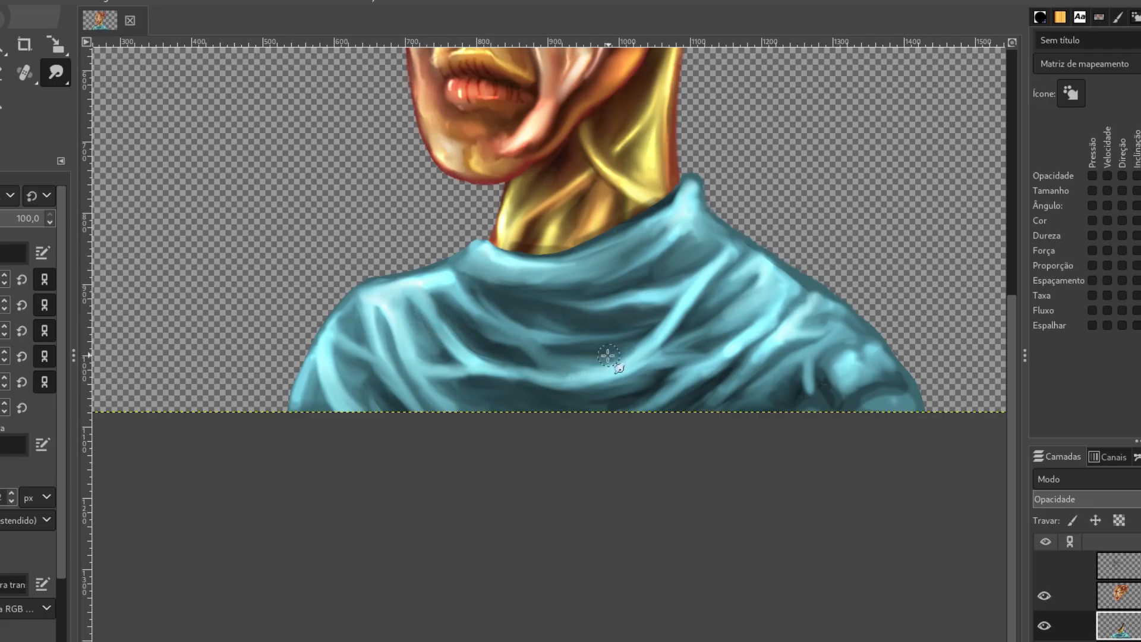
- Smudge the garment's collar band, front shoulder and upper chest folds to soften the transitions between highlights and shadows
{"action": "mouse_move", "coordinate": [629, 246]}
{"action": "left_mouse_down"}
{"action": "mouse_move", "coordinate": [601, 258]}
{"action": "mouse_move", "coordinate": [646, 237]}
{"action": "left_mouse_up"}
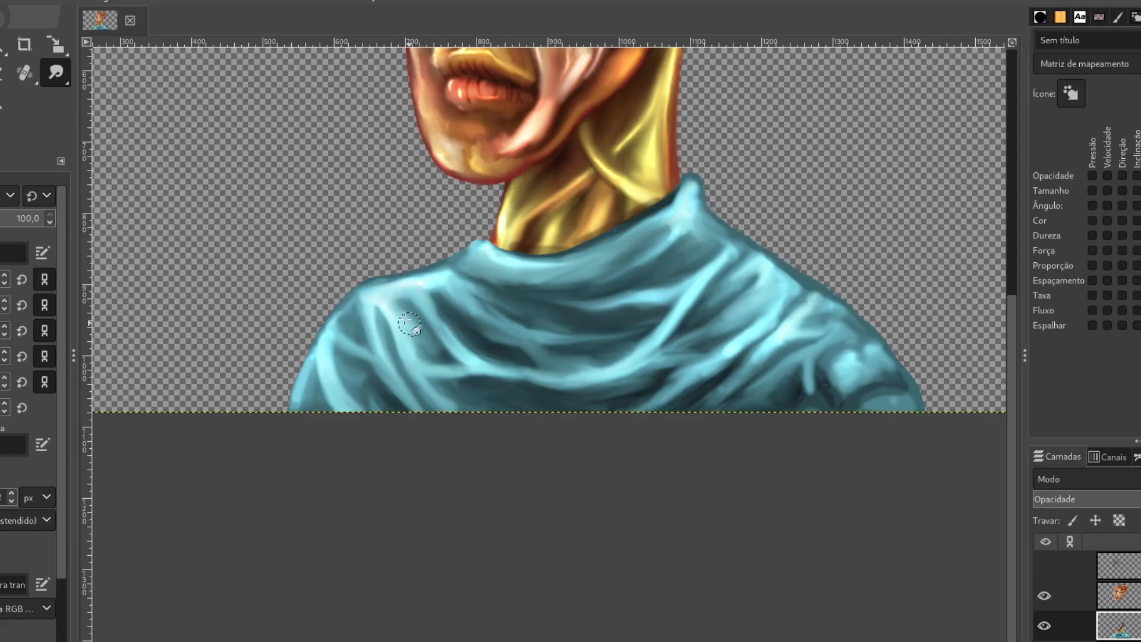
{"action": "left_click_drag", "start_coordinate": [419, 353], "coordinate": [418, 358]}
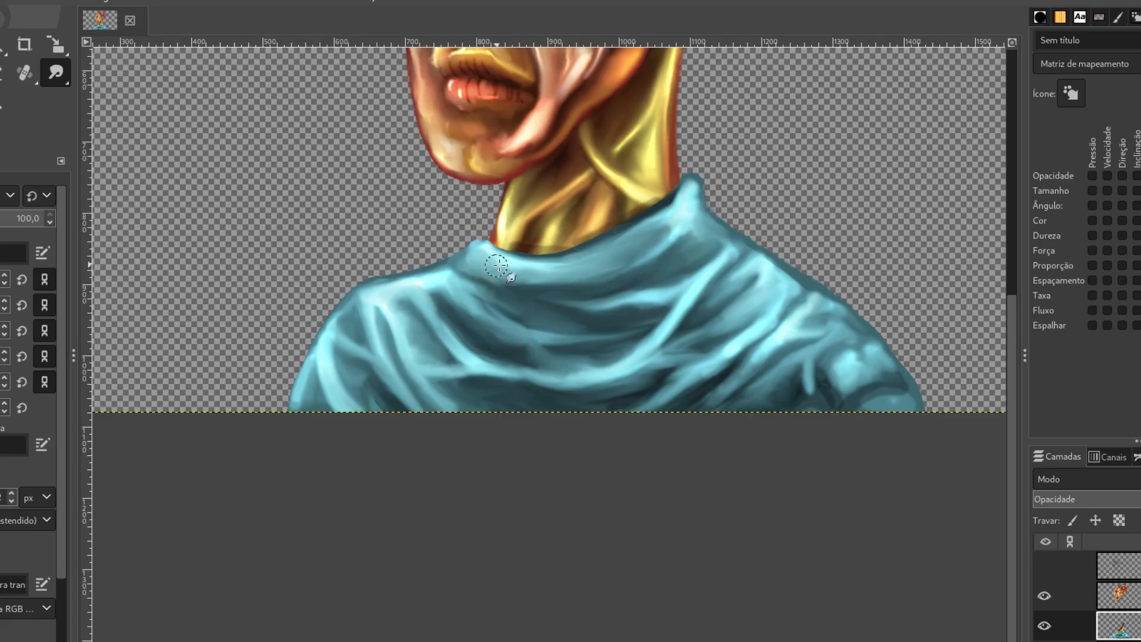
{"action": "left_click_drag", "start_coordinate": [547, 269], "coordinate": [668, 220]}
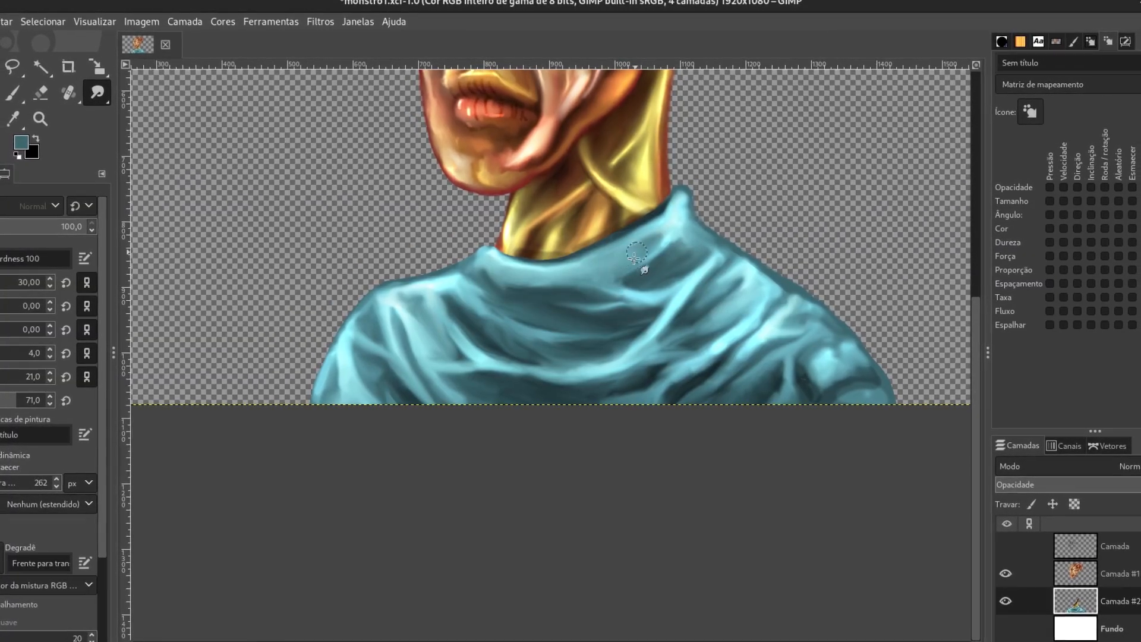
{"action": "mouse_move", "coordinate": [475, 265]}
{"action": "left_mouse_down"}
{"action": "mouse_move", "coordinate": [538, 308]}
{"action": "mouse_move", "coordinate": [482, 289]}
{"action": "mouse_move", "coordinate": [530, 310]}
{"action": "left_mouse_up"}
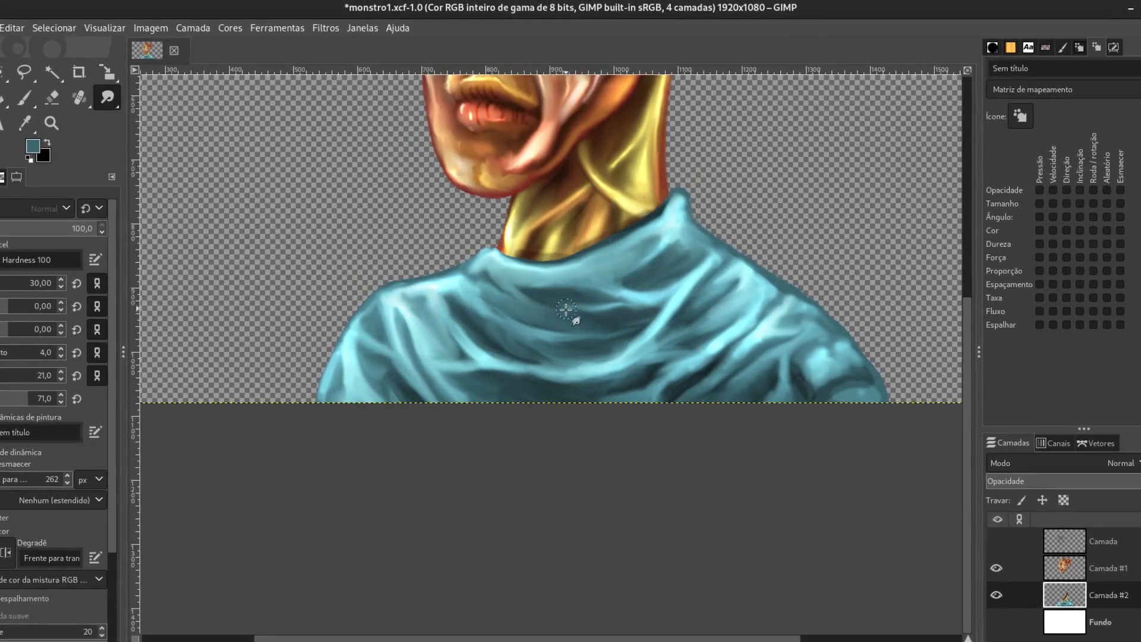
{"action": "left_click_drag", "start_coordinate": [586, 320], "coordinate": [574, 329]}
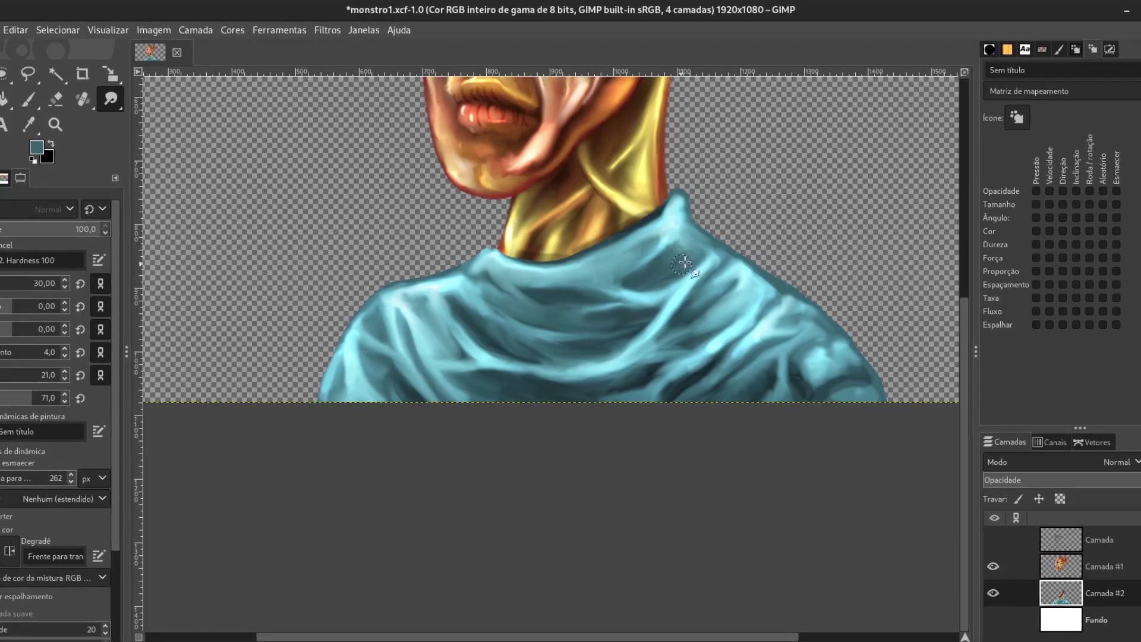
{"action": "left_click_drag", "start_coordinate": [685, 262], "coordinate": [670, 255]}
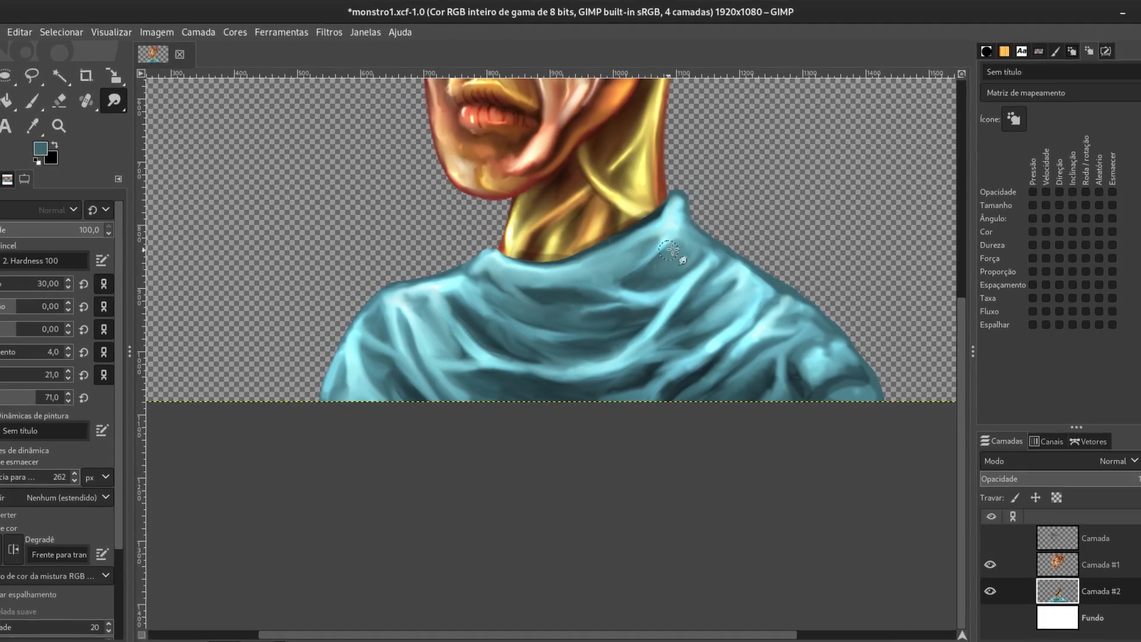